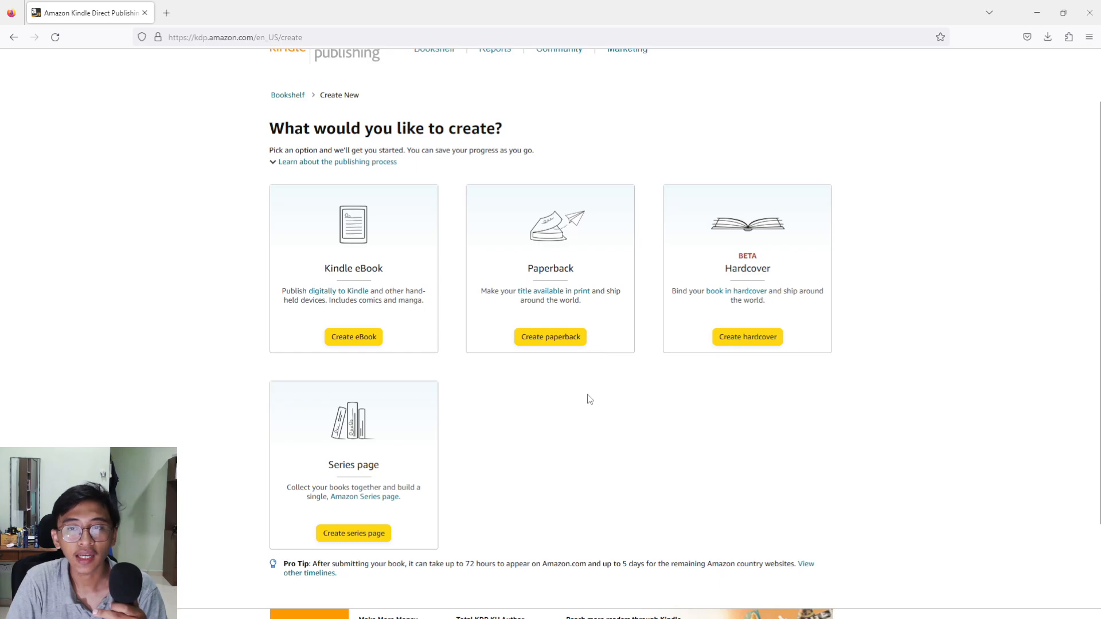
Start creating a new paperback and choose English as its primary language.
left_click(560, 340)
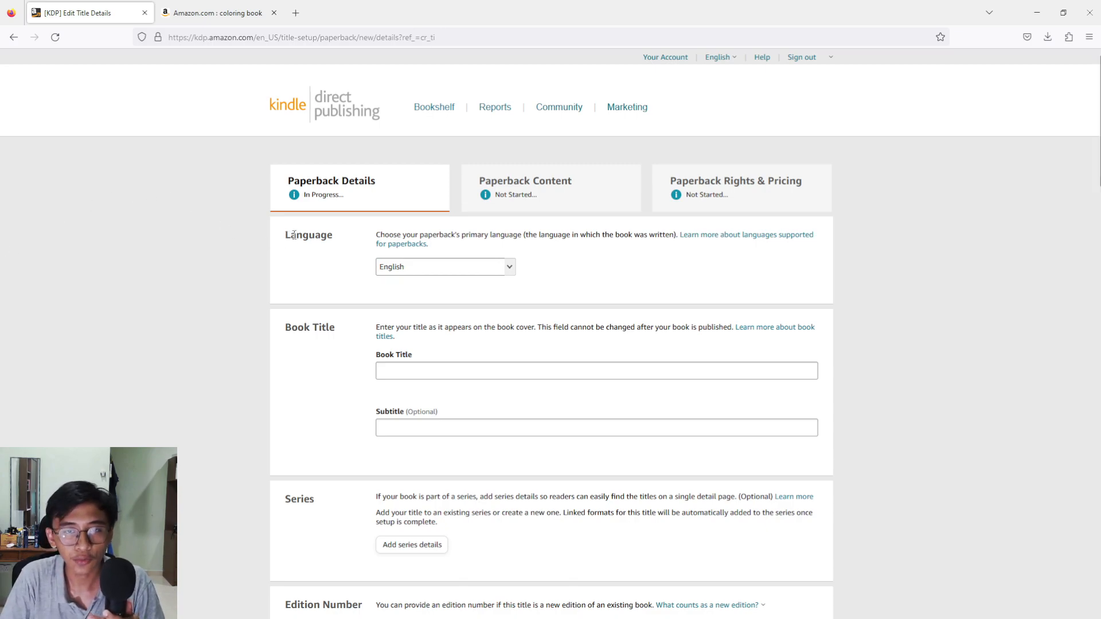
left_click(461, 268)
left_click(509, 268)
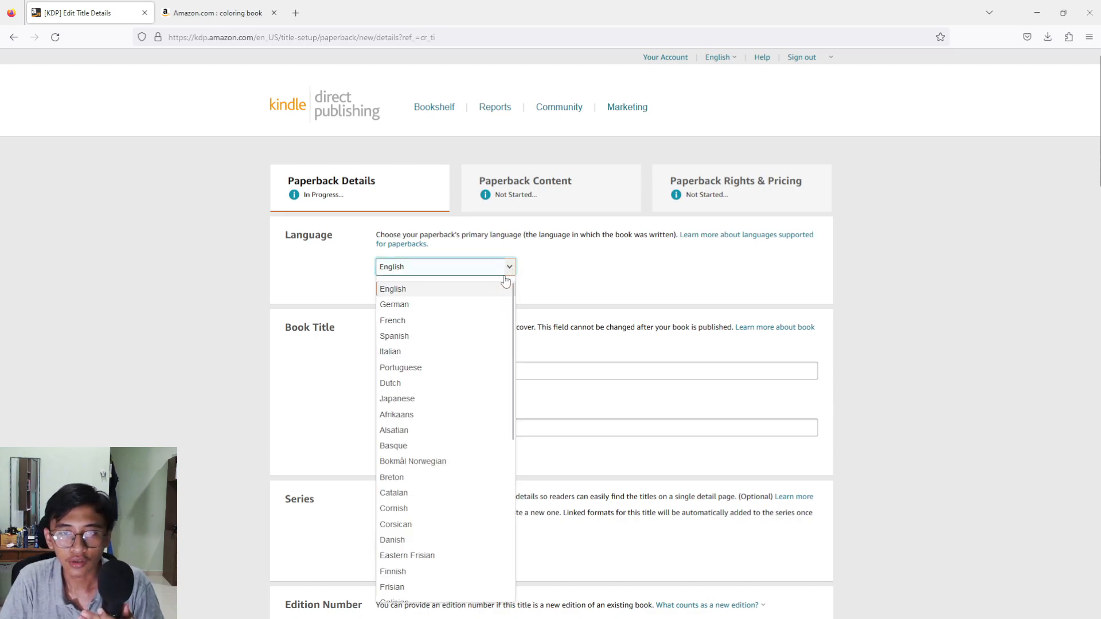
left_click(488, 292)
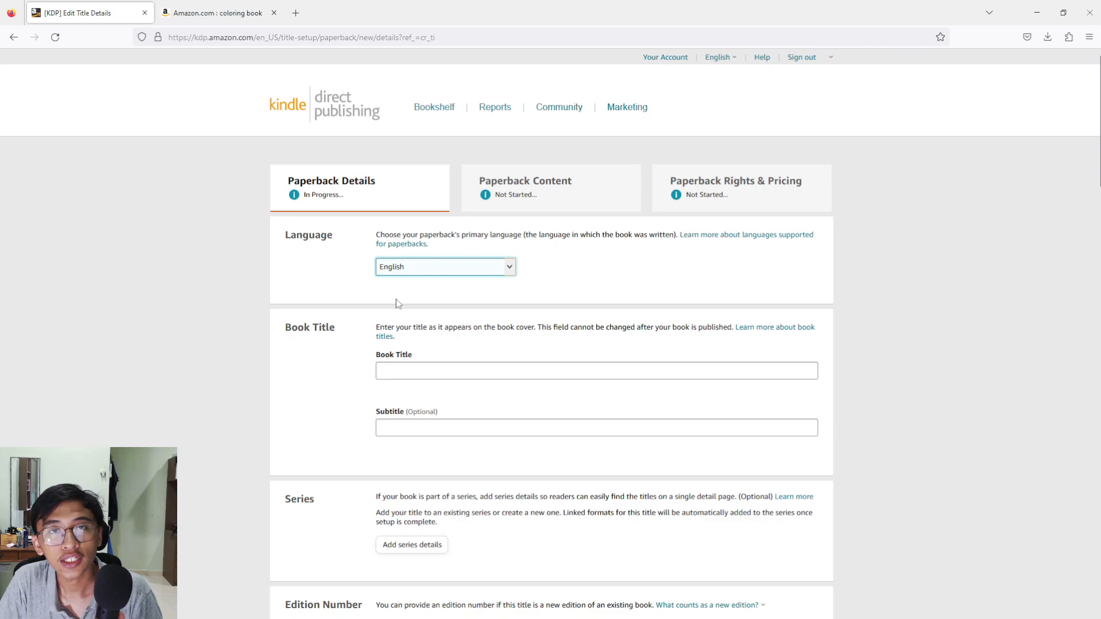
Examine the covers and titles in the Amazon search results for "coloring book" as title references.
left_click(235, 6)
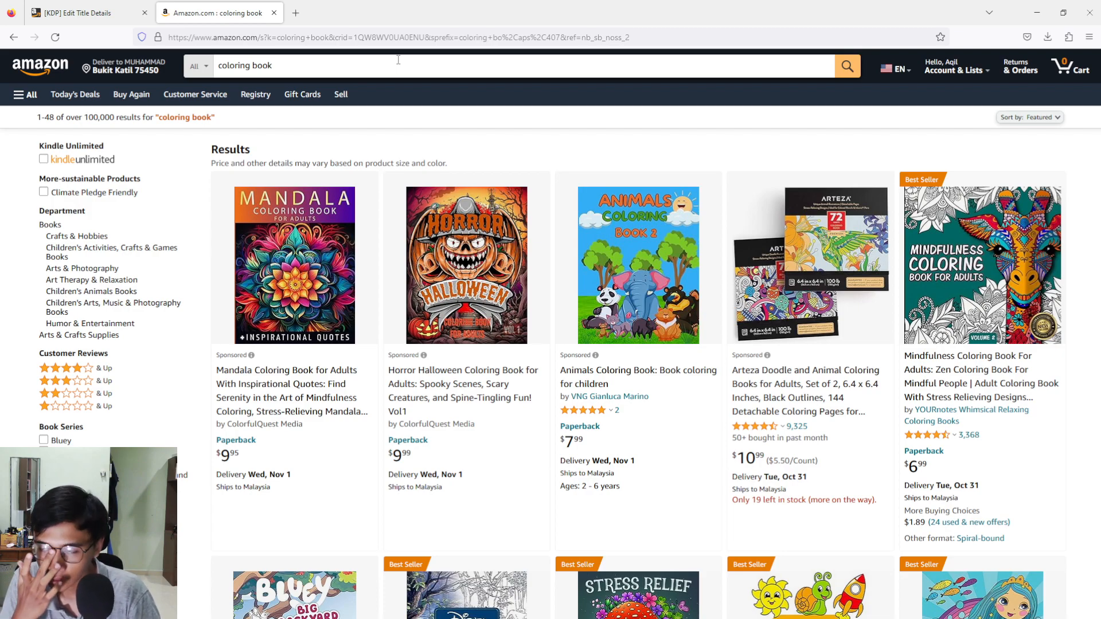
scroll(642, 243, "down", 6)
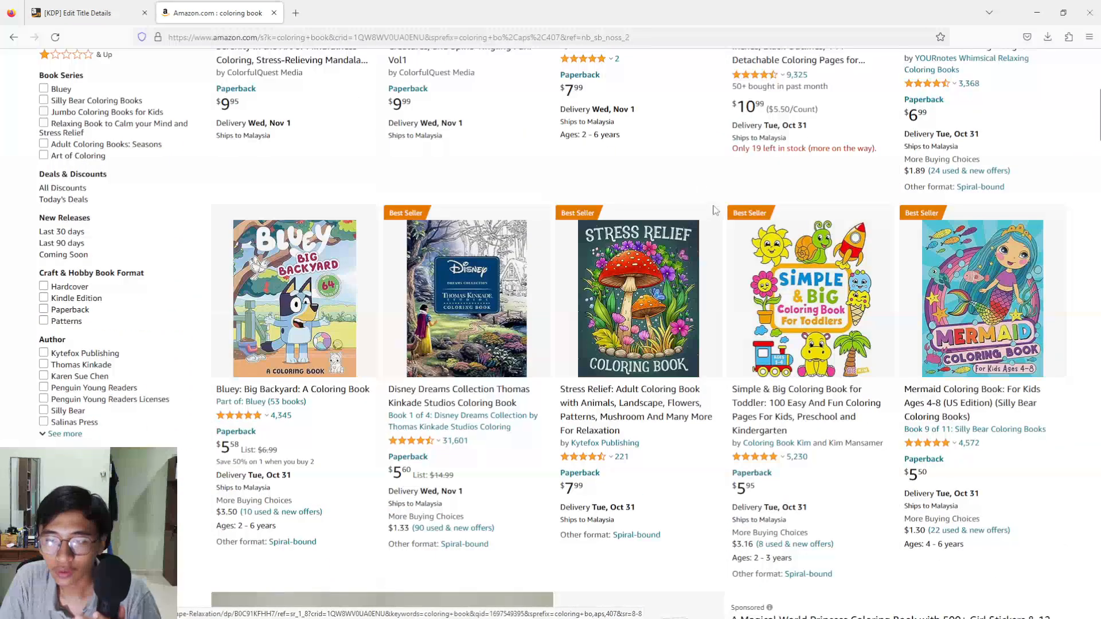
scroll(642, 244, "down", 3)
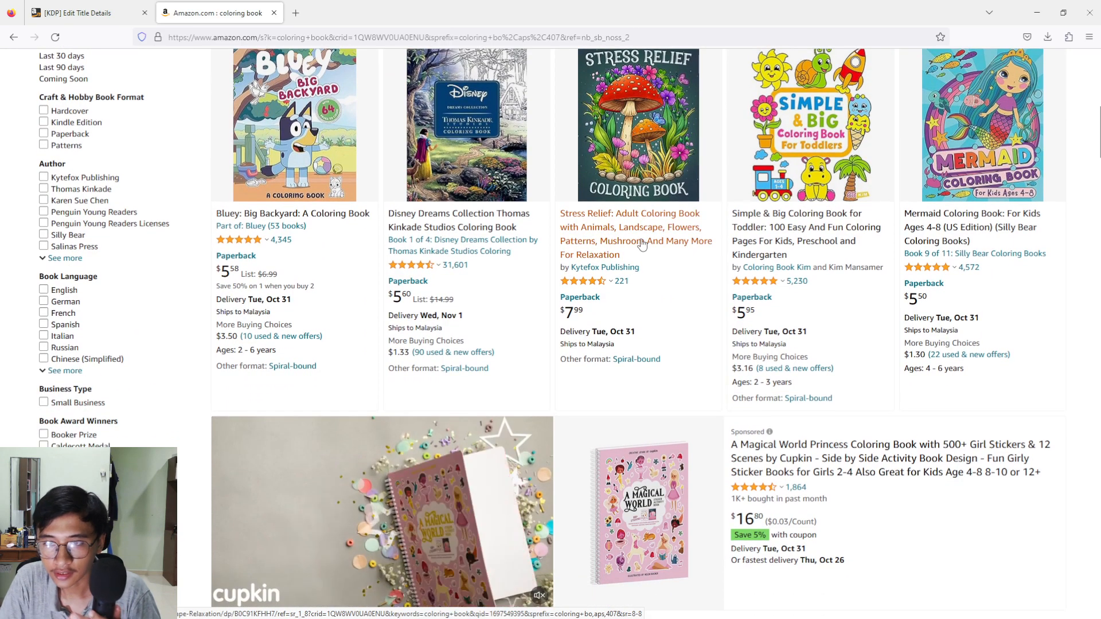
scroll(643, 246, "up", 9)
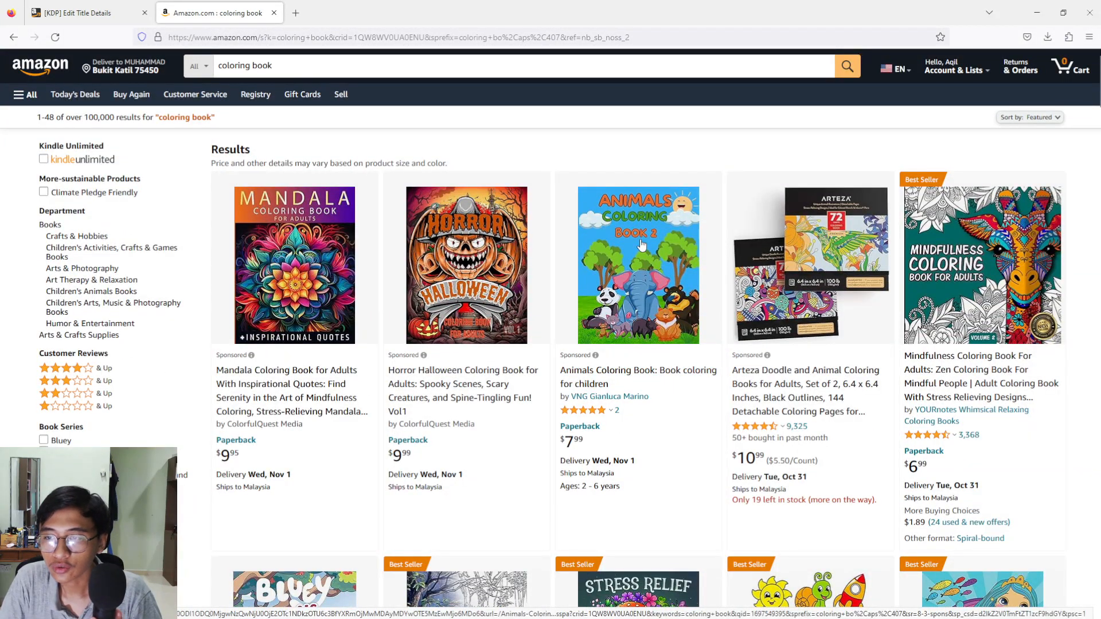
scroll(641, 245, "down", 2)
mouse_move(915, 323)
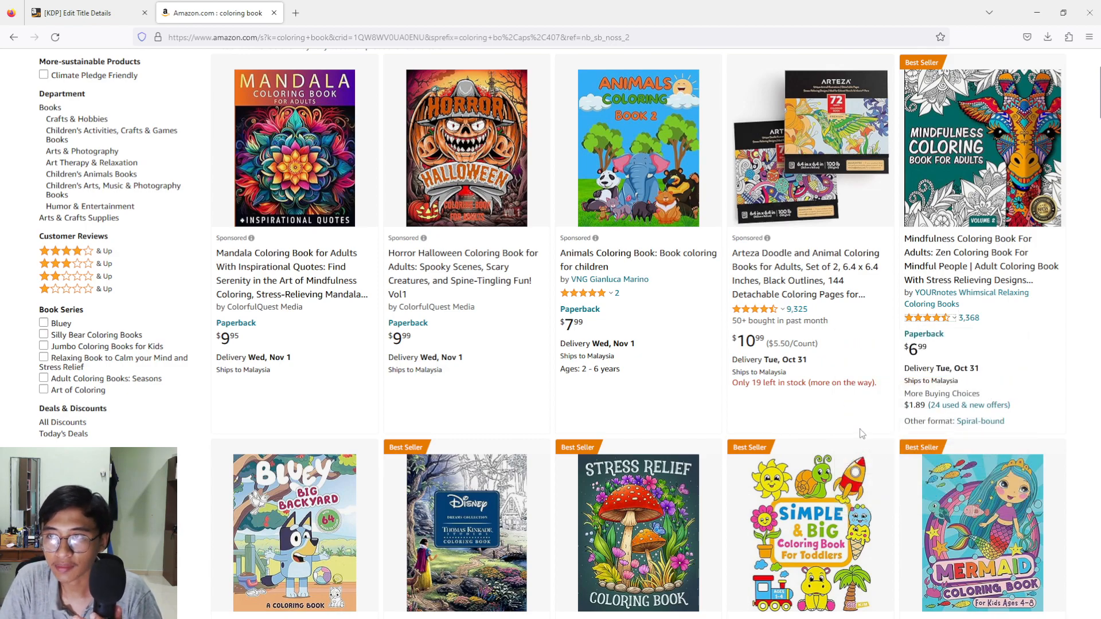
scroll(853, 419, "down", 1)
scroll(853, 419, "up", 2)
scroll(945, 95, "down", 4)
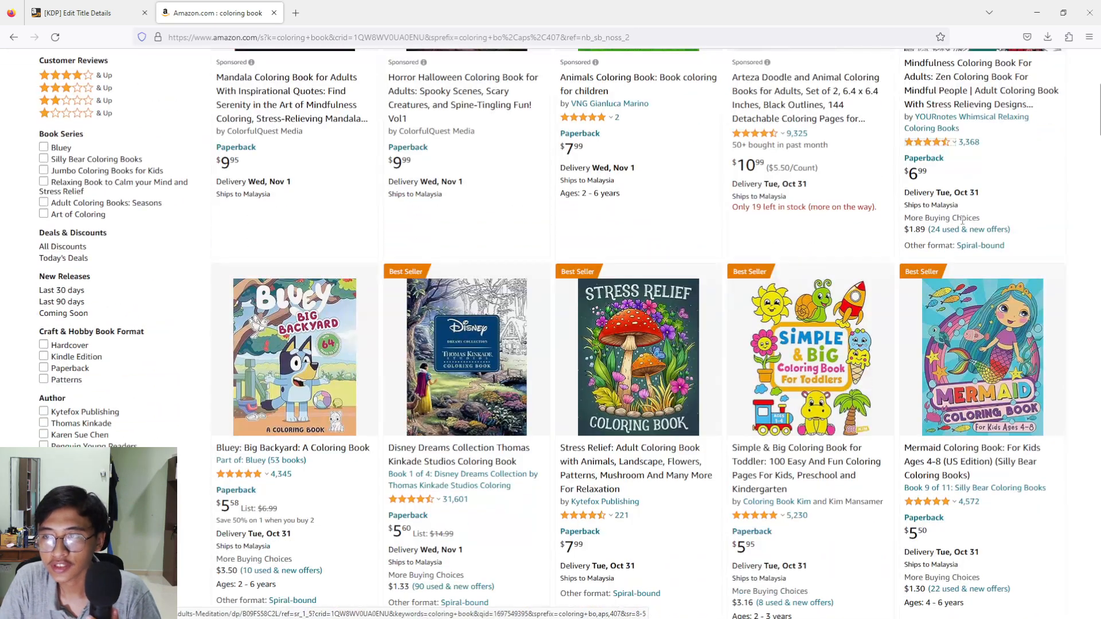
scroll(652, 344, "down", 1)
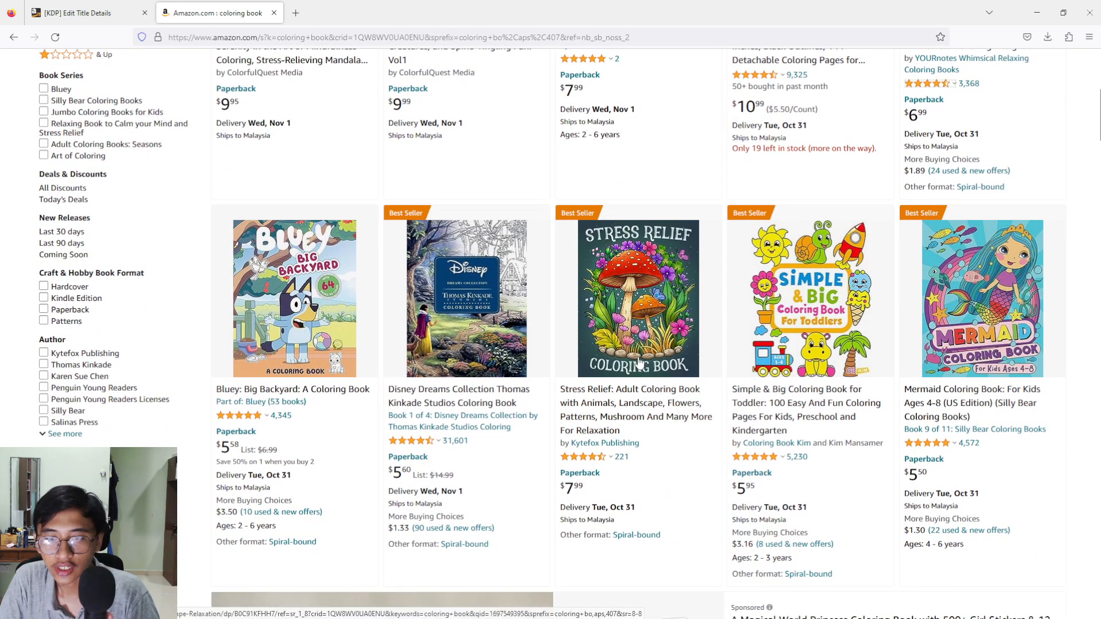
scroll(796, 256, "down", 1)
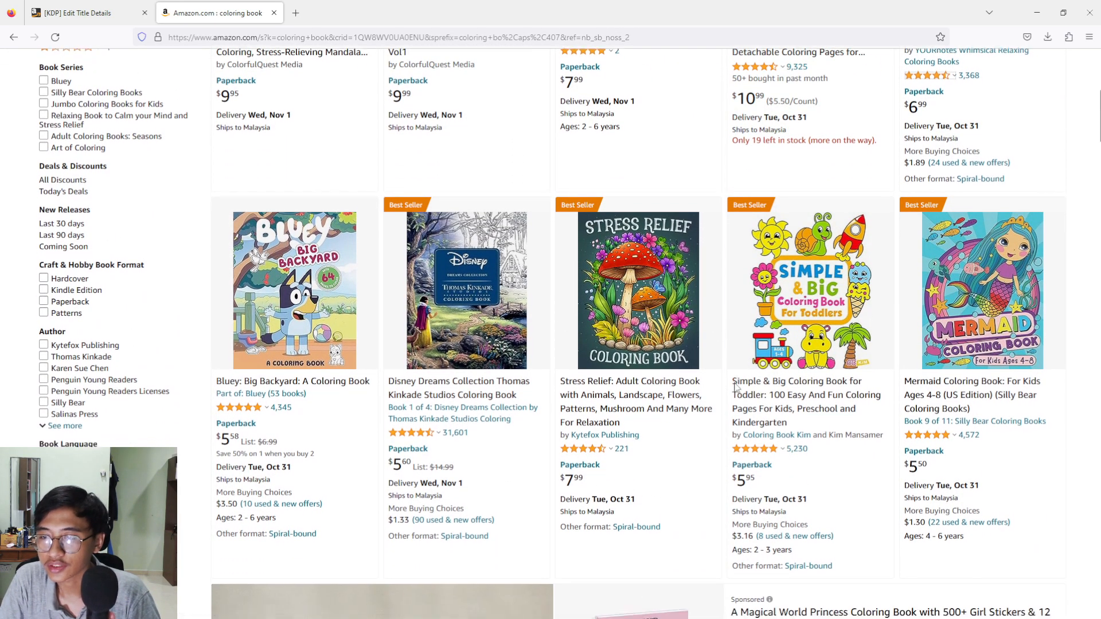
scroll(803, 244, "down", 1)
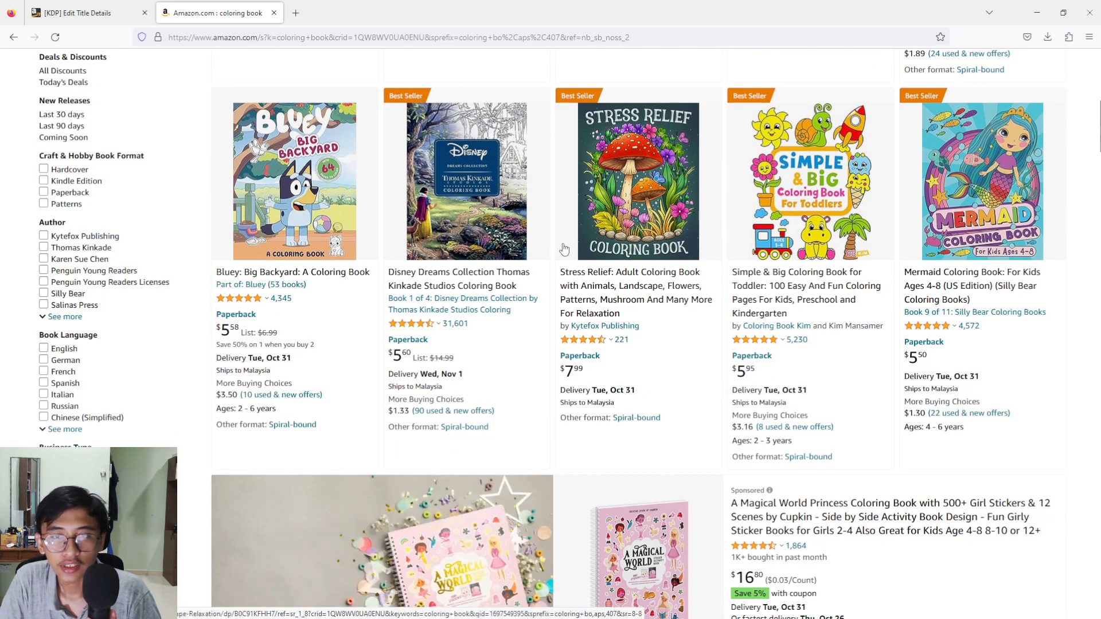
Open the Stress Relief coloring book listing on Amazon and highlight the main title "Stress Relief" within its full title.
left_click(603, 218)
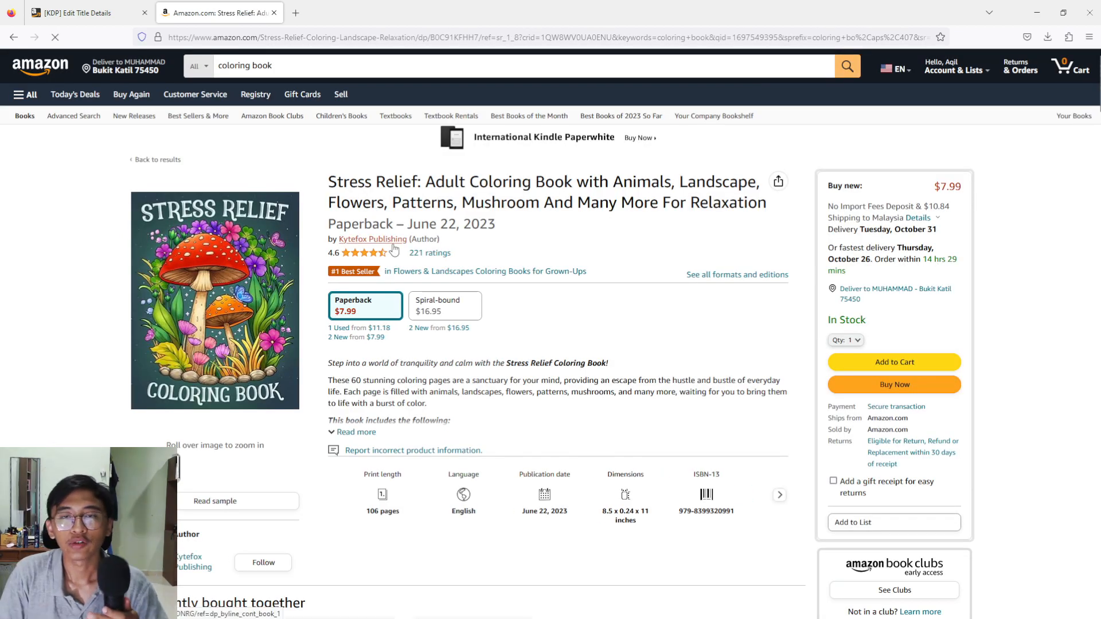
left_click_drag(328, 181, 771, 211)
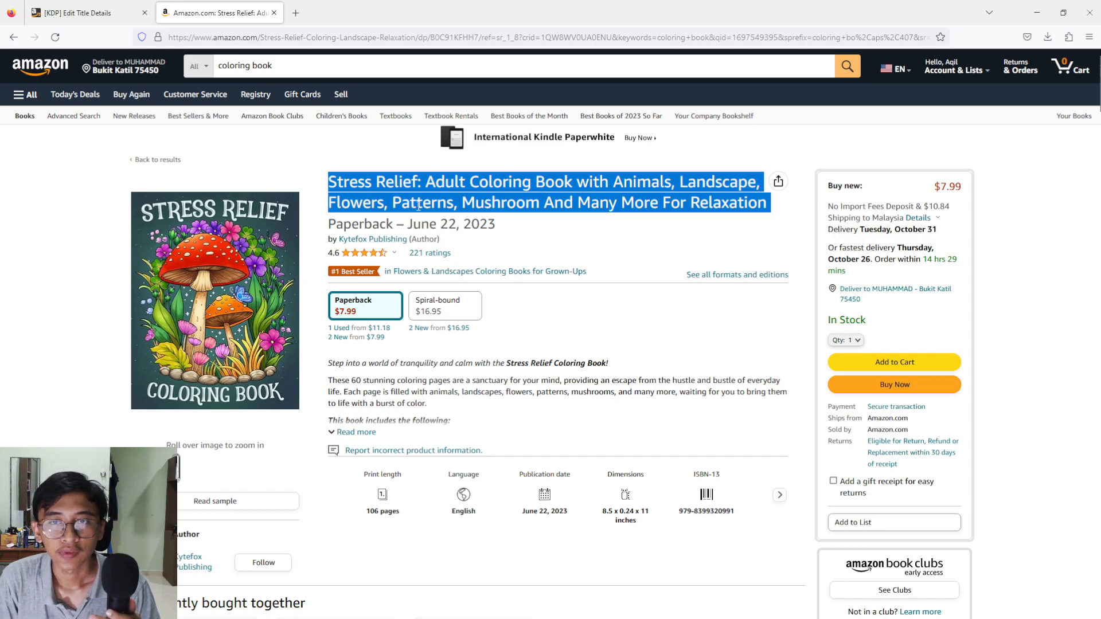
left_click(330, 181)
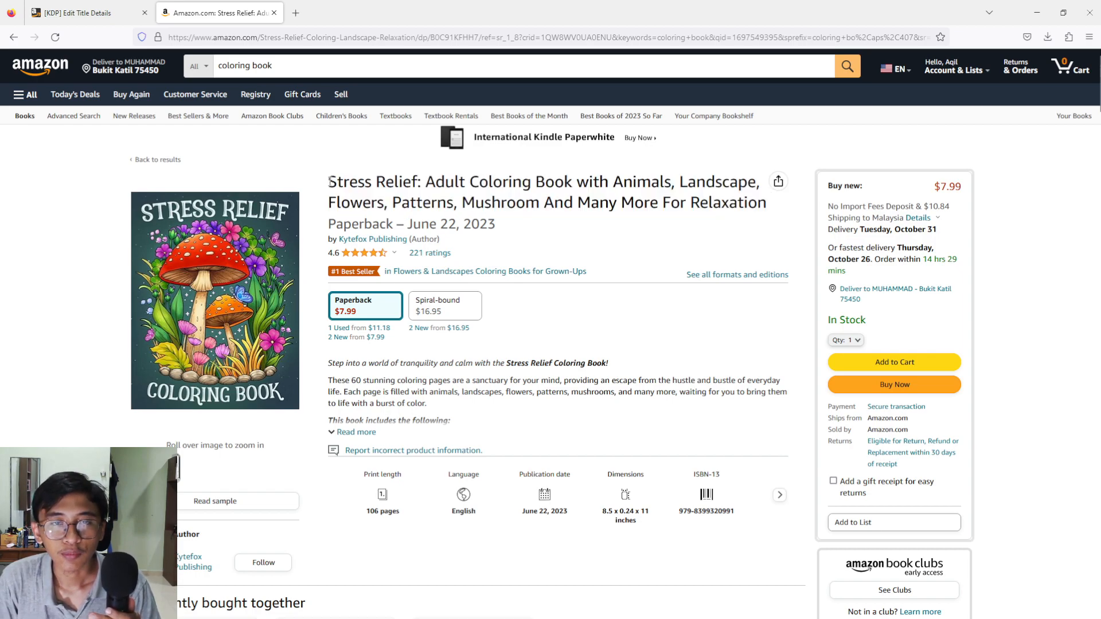
left_click_drag(331, 182, 418, 182)
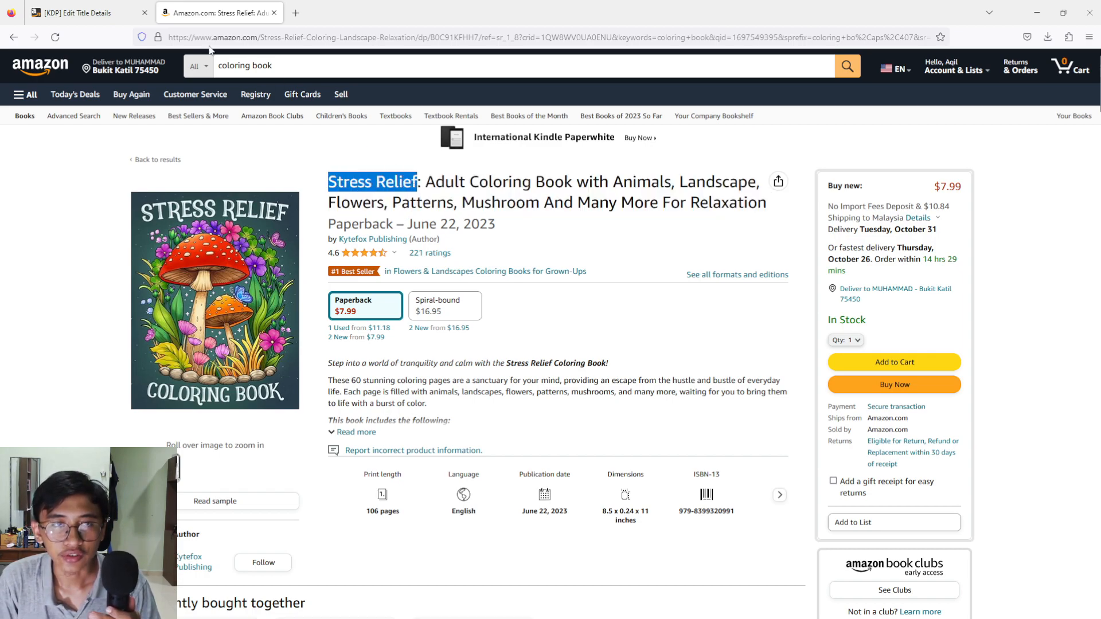
Enter "stress relief" as the book title in the KDP paperback details.
left_click(86, 7)
left_click(406, 371)
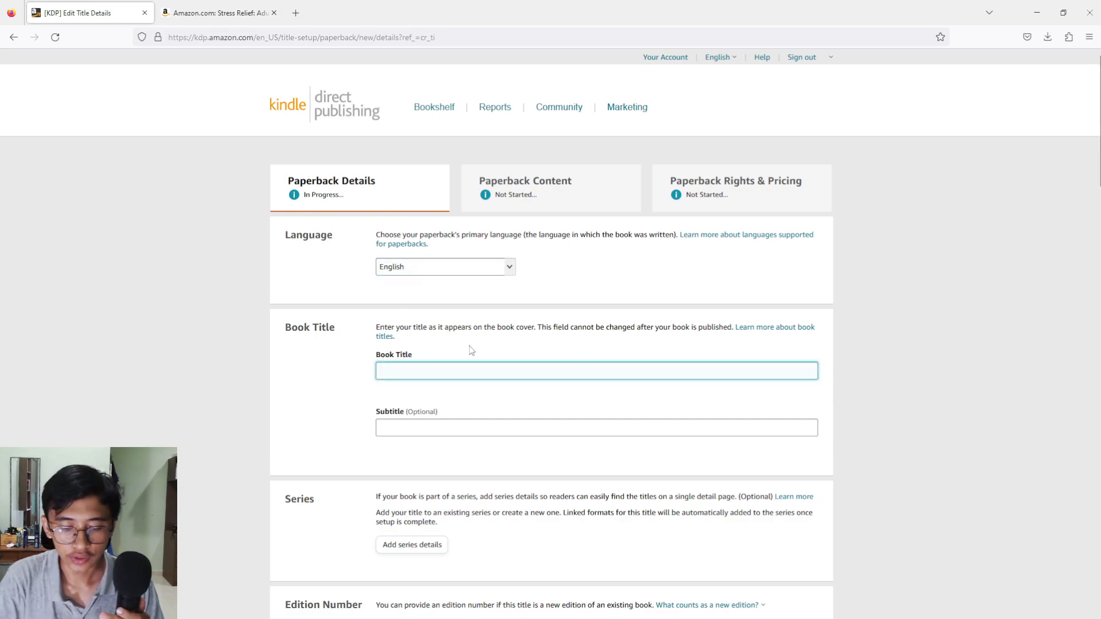
type("stress r")
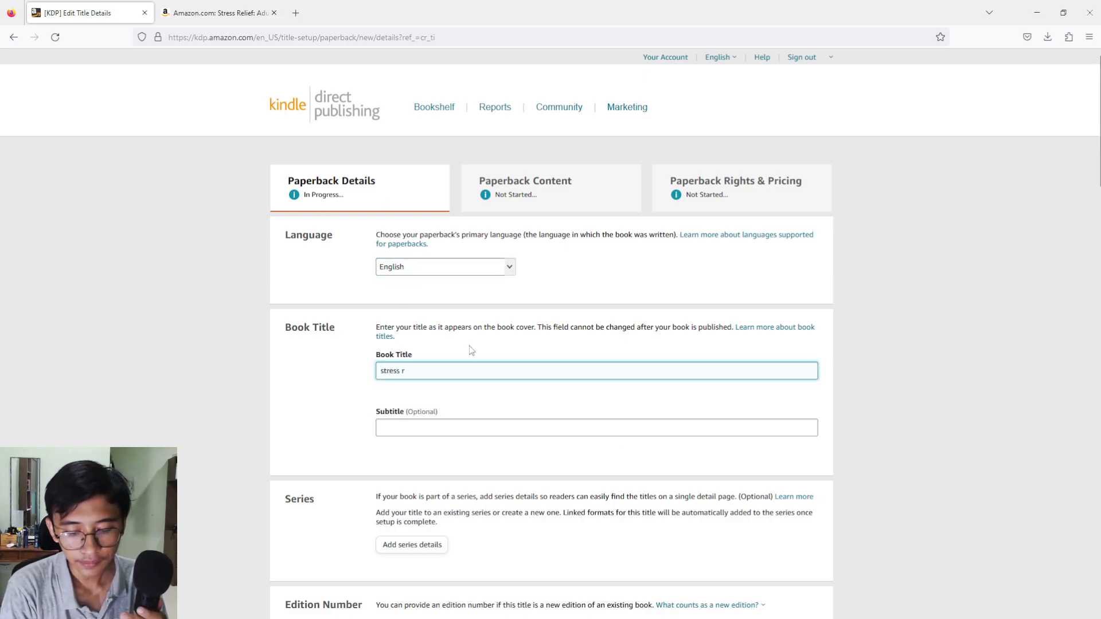
type("elief")
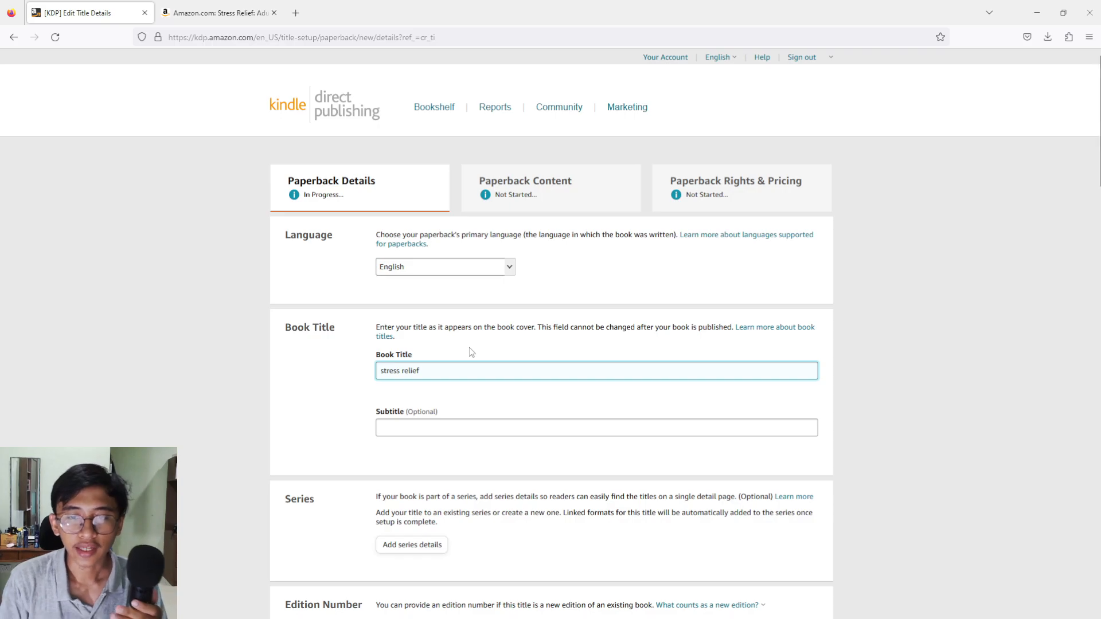
Return to the Amazon listing and highlight the subtitle part of the book's title, after "Stress Relief".
left_click(229, 13)
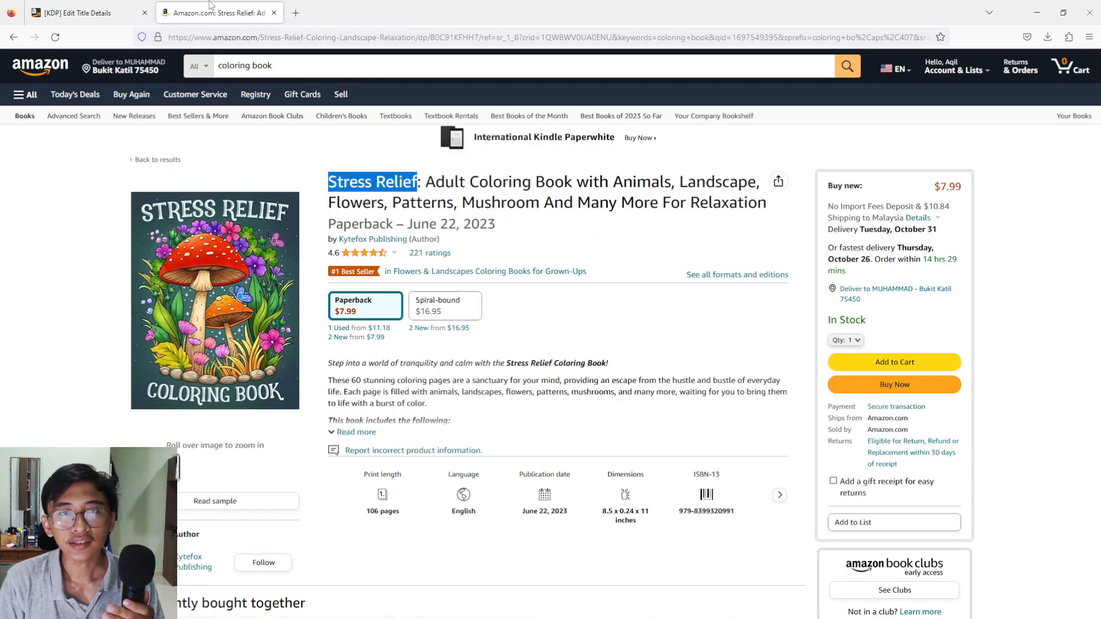
left_click(422, 182)
left_click_drag(422, 181, 758, 204)
left_click(151, 7)
left_click(188, 7)
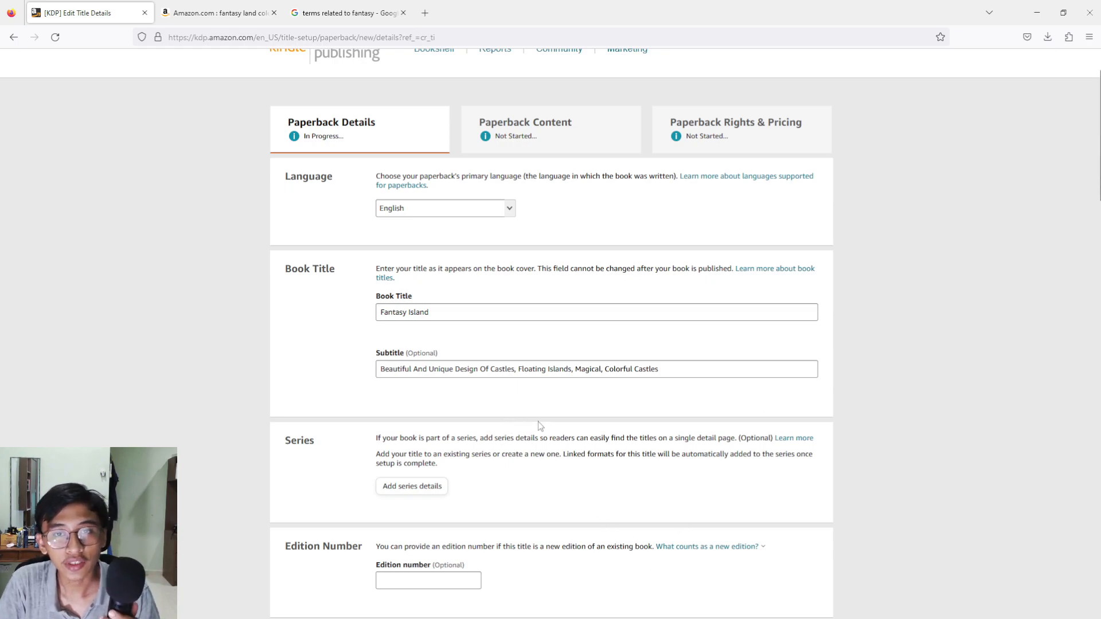
Review the subtitle in the form, view the Fantasy Island cover image from Downloads, and return to the KDP form.
left_click_drag(381, 369, 662, 368)
left_click(662, 368)
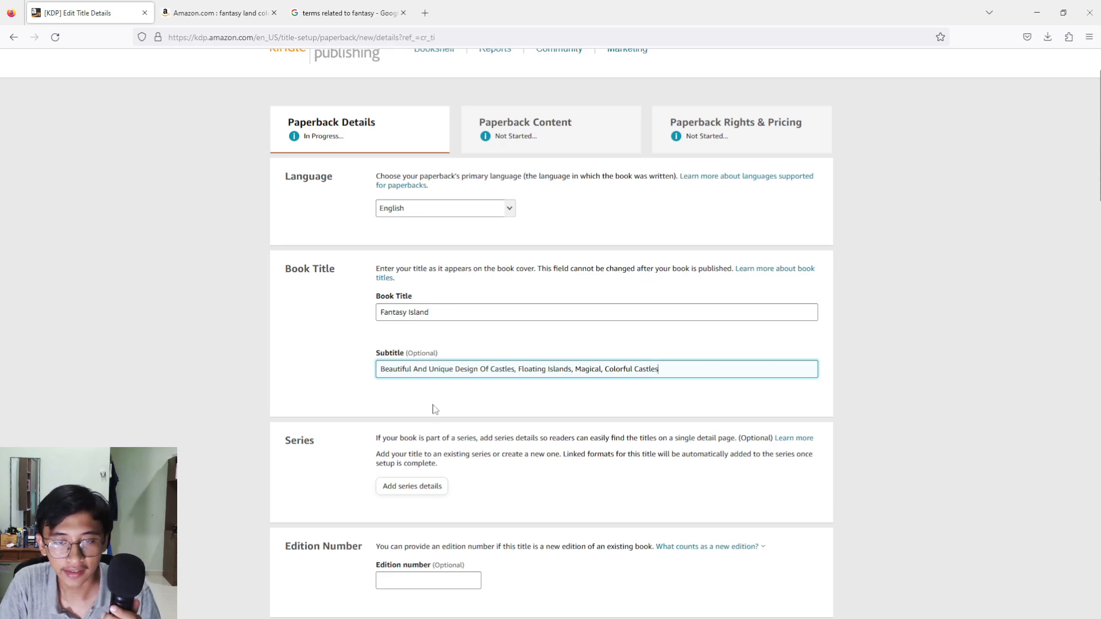
double_click(208, 331)
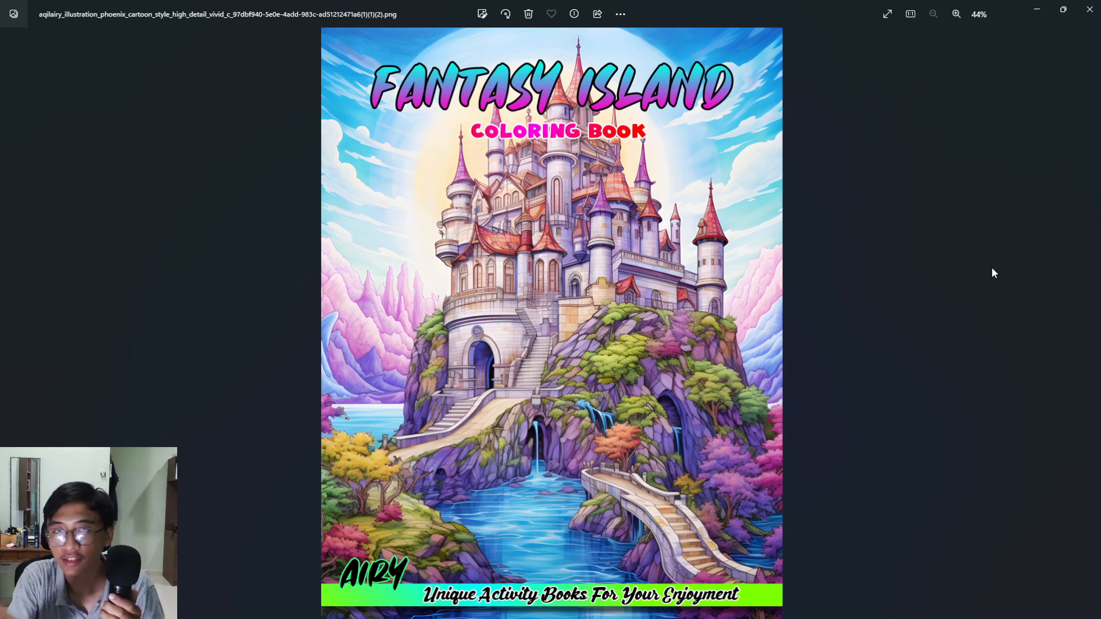
left_click(1089, 10)
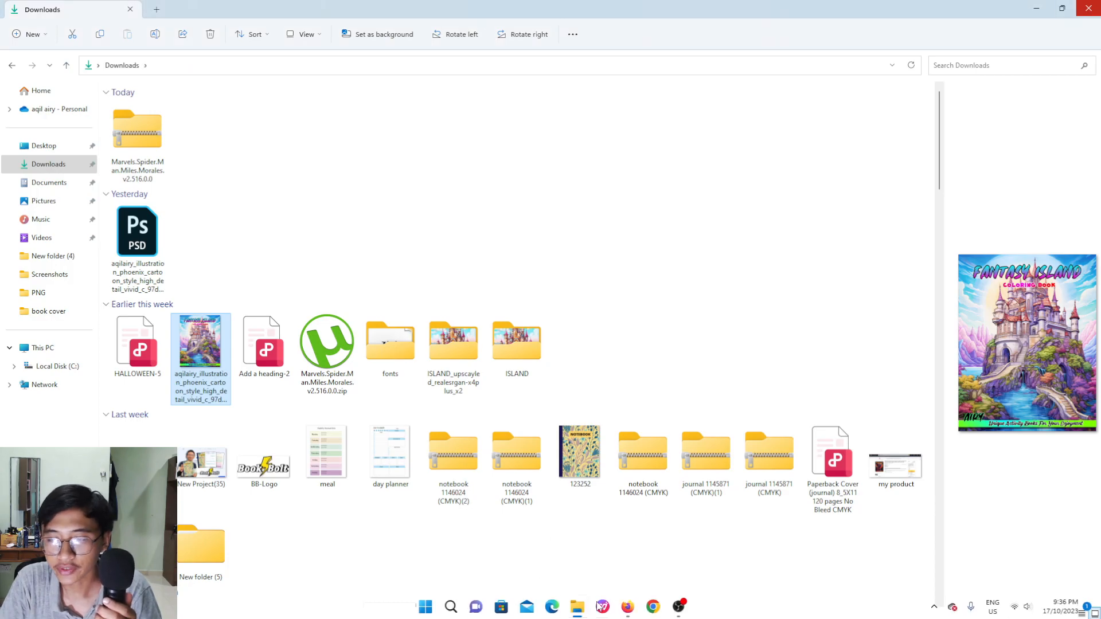
left_click(627, 607)
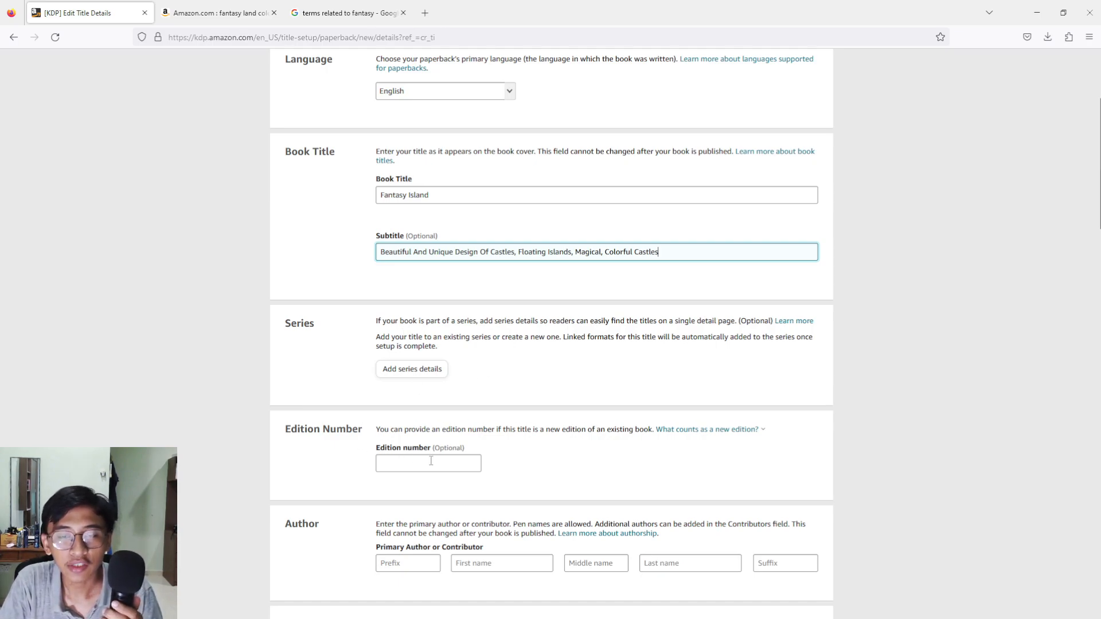
Leave the series and edition number empty and enter the primary author's last name.
scroll(429, 403, "down", 1)
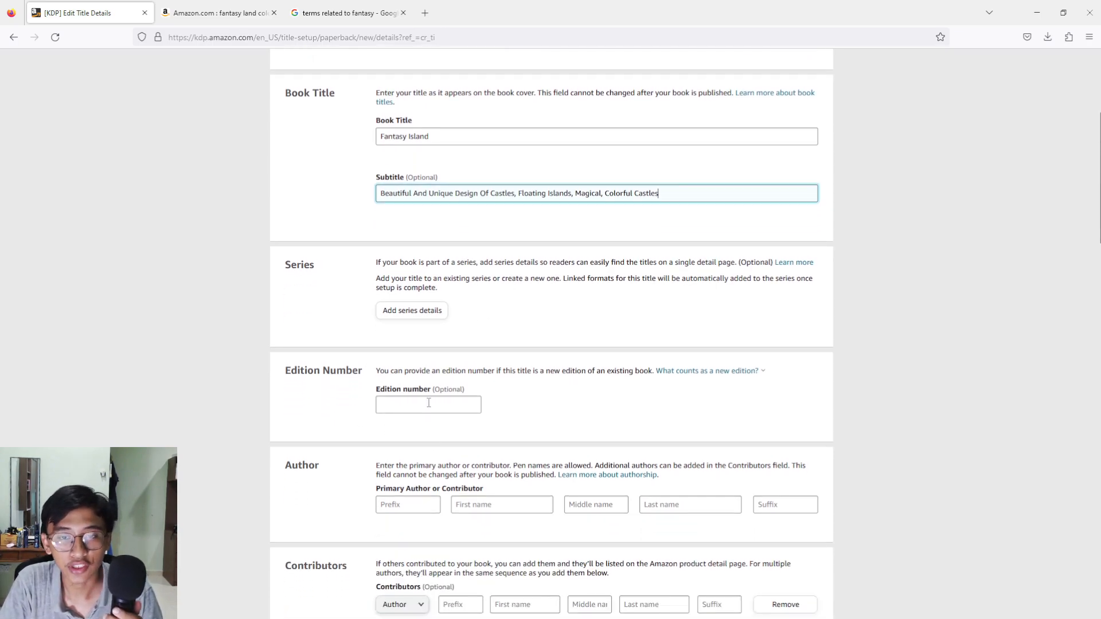
scroll(428, 403, "down", 1)
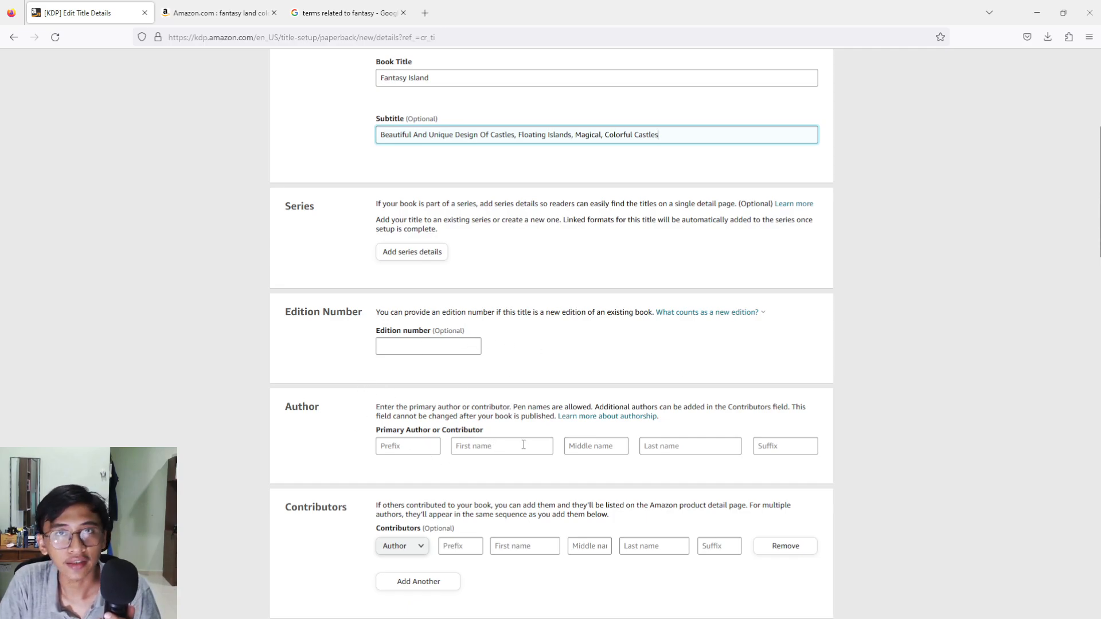
left_click(652, 443)
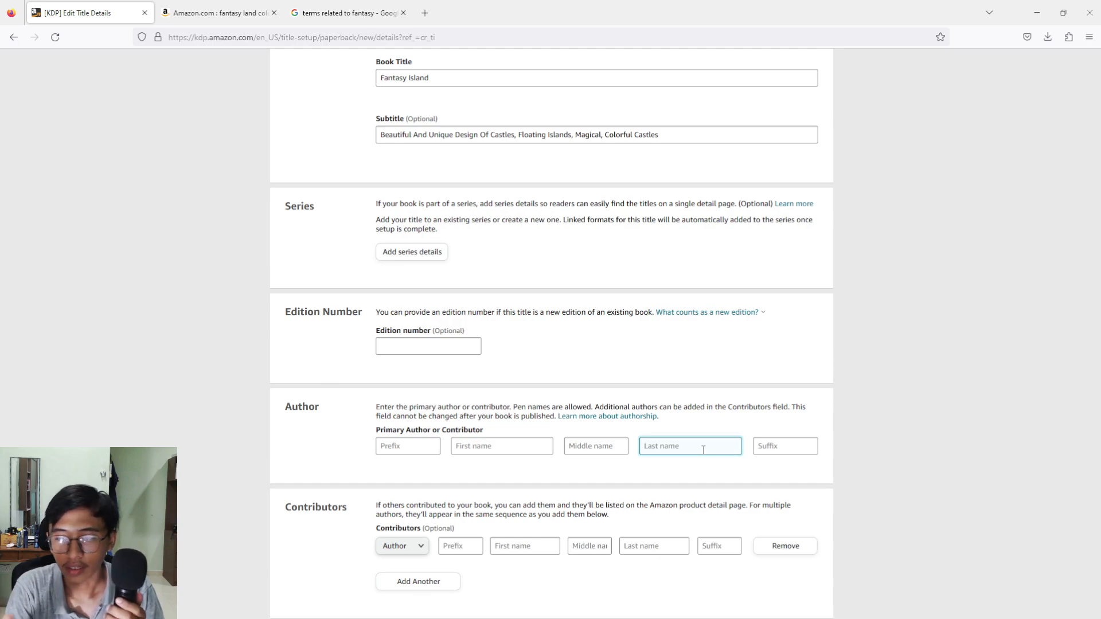
type("Airy")
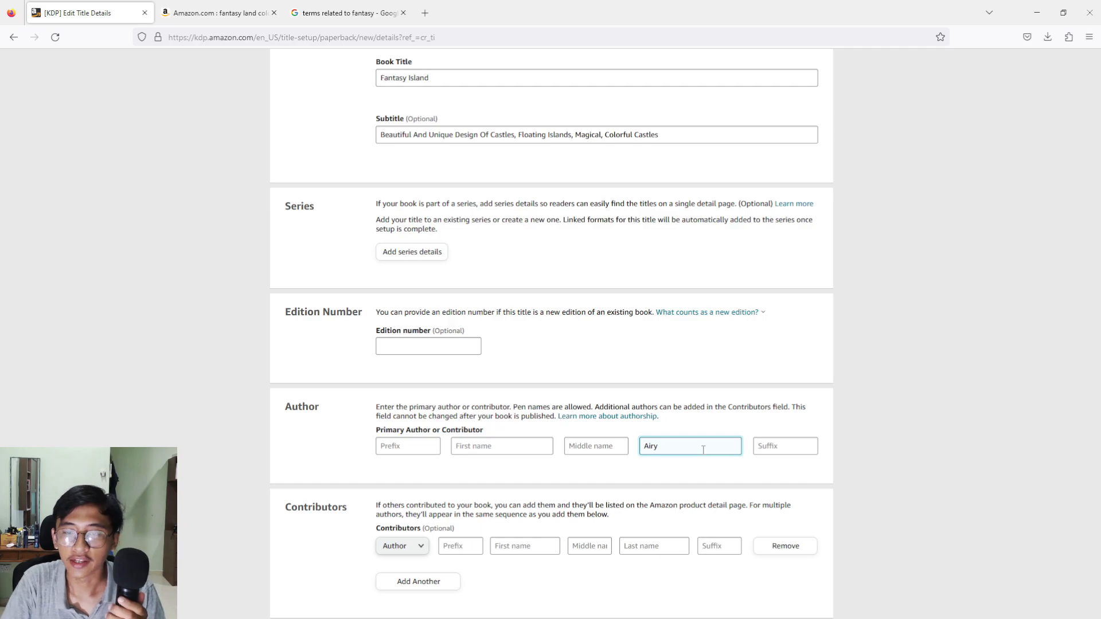
Check the empty KDP description section, then open the "Fantasy Land Coloring Book (Adult Coloring Books)" listing from the Amazon search results.
scroll(703, 449, "down", 2)
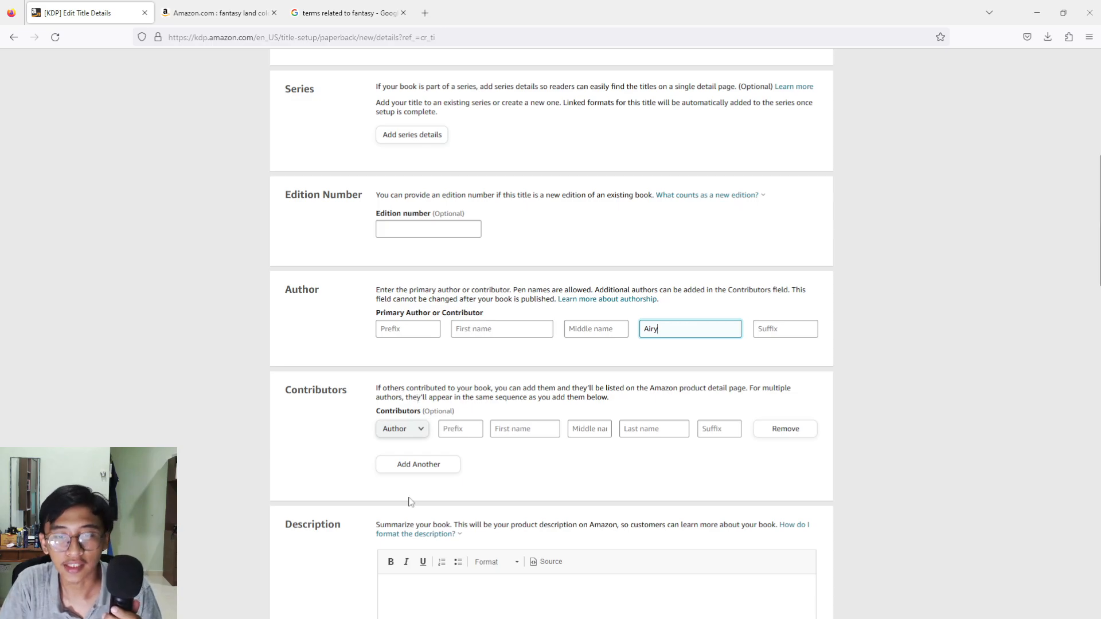
scroll(418, 434, "down", 4)
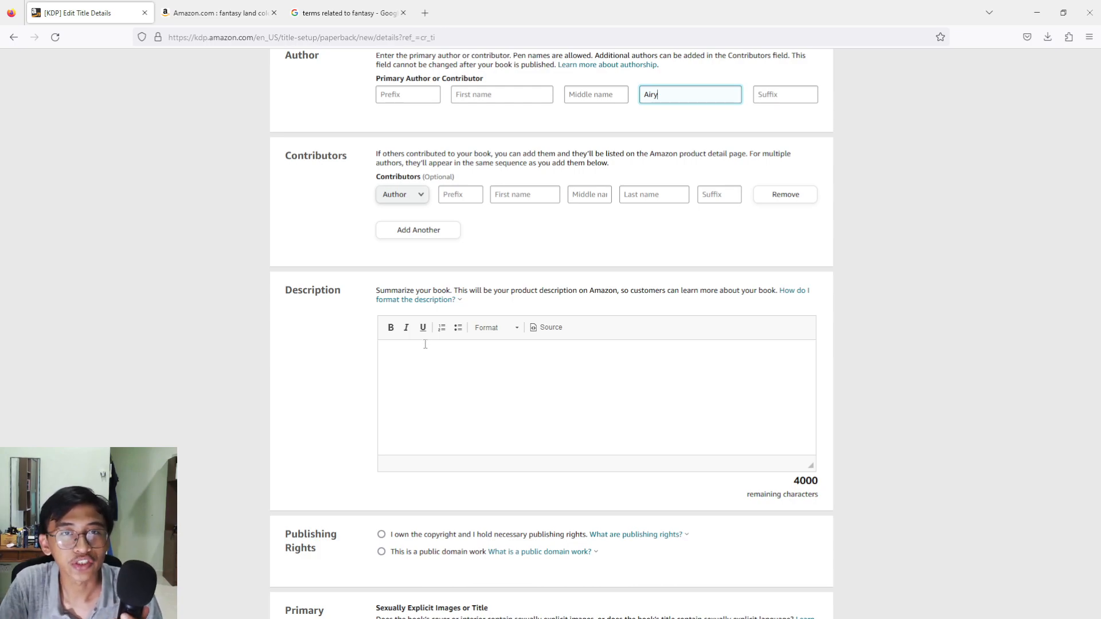
left_click(187, 23)
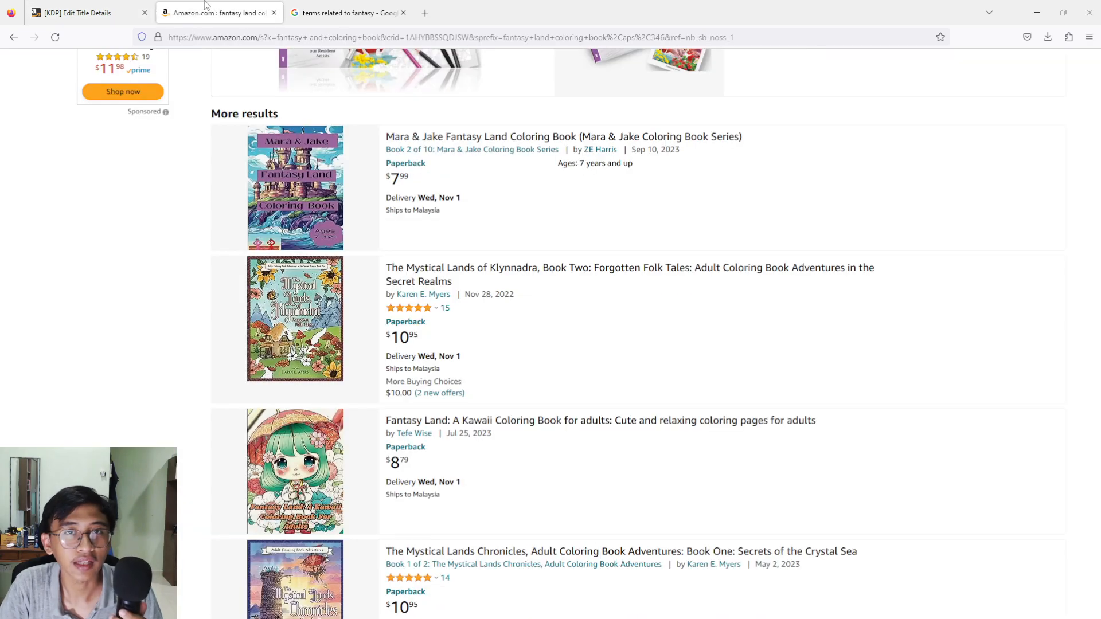
scroll(458, 258, "up", 10)
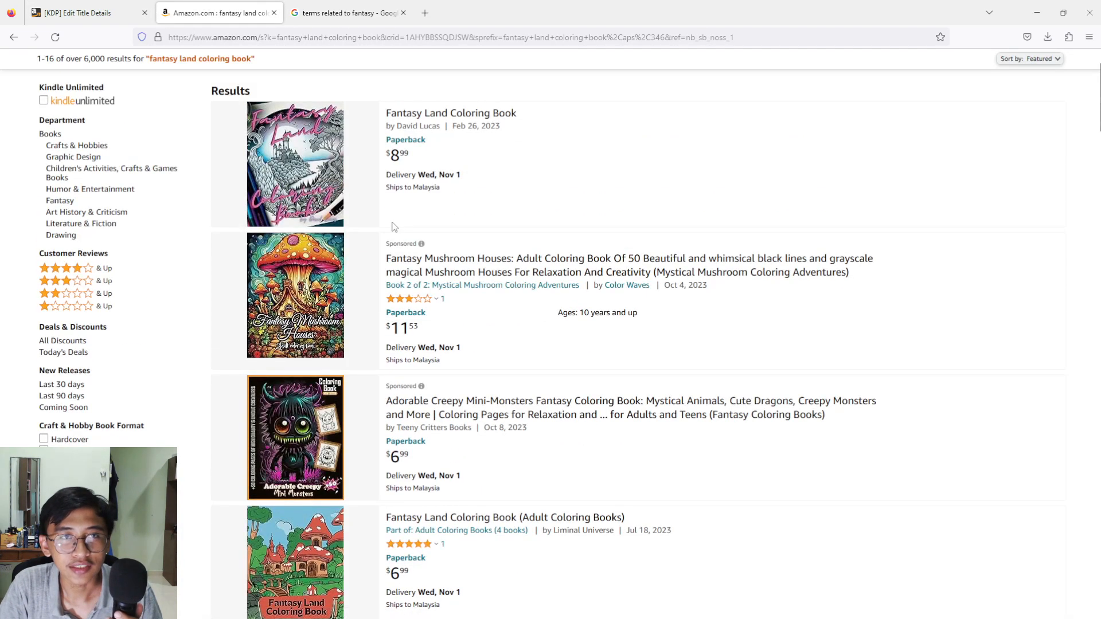
scroll(333, 376, "up", 1)
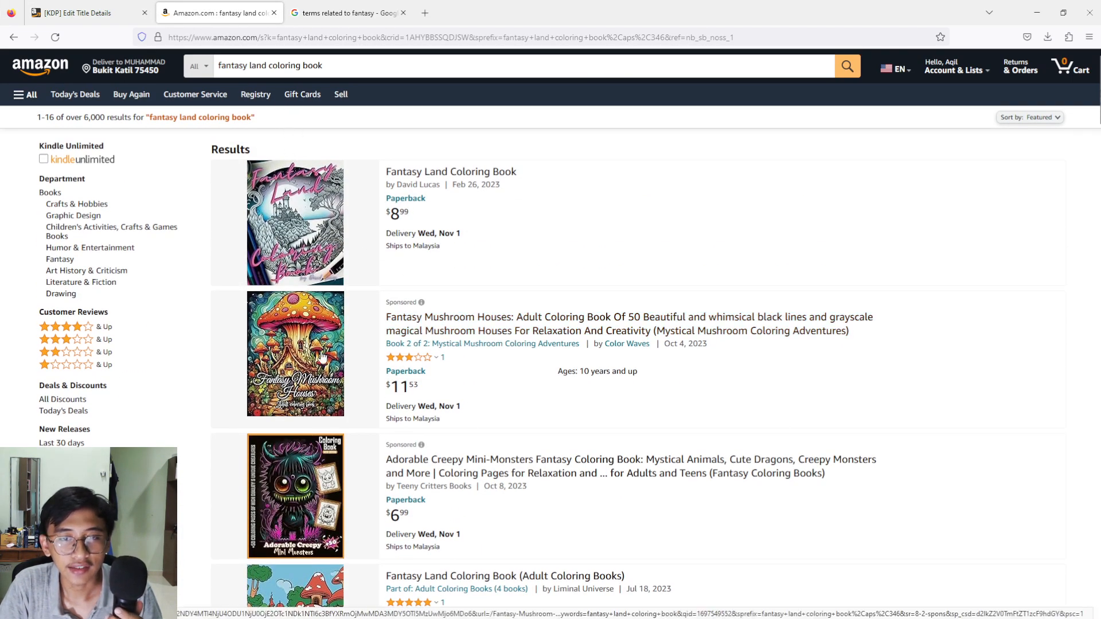
scroll(313, 362, "down", 6)
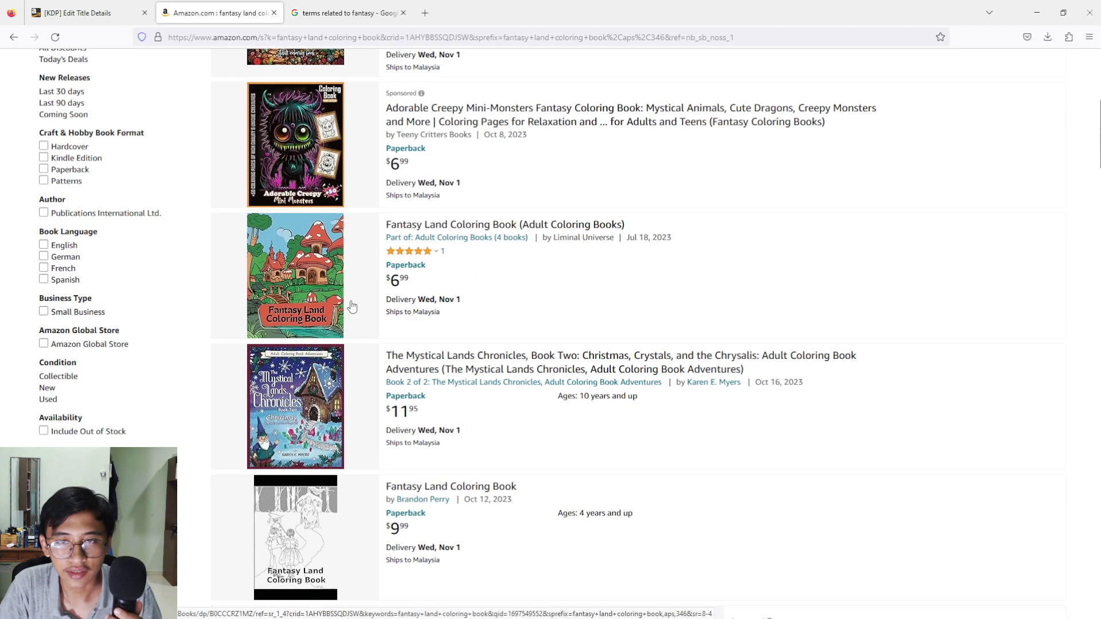
scroll(344, 318, "up", 4)
scroll(345, 193, "down", 2)
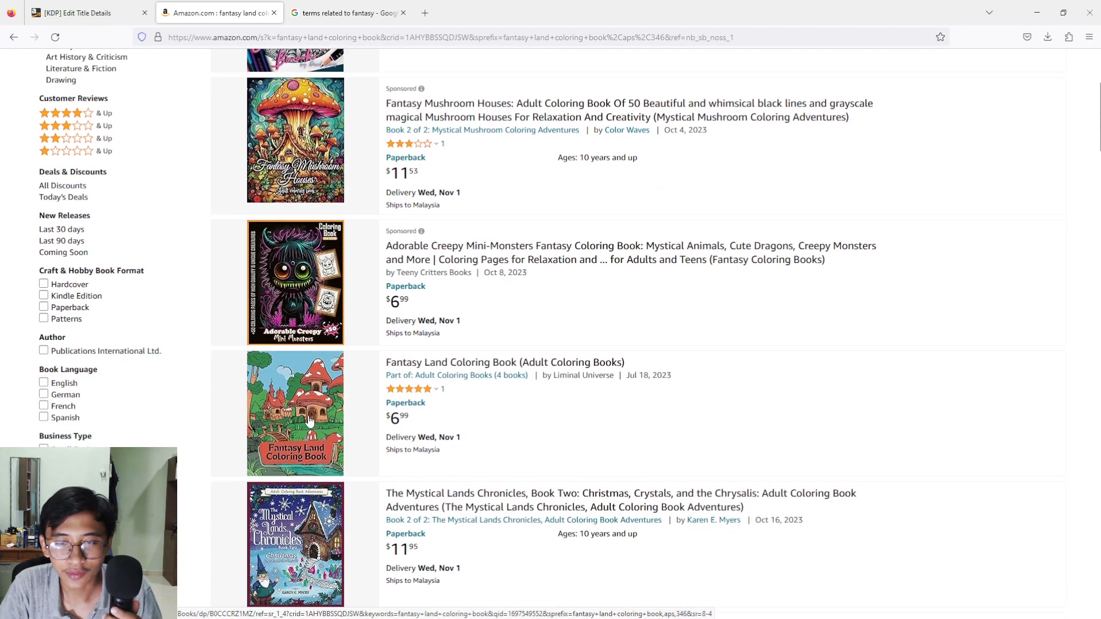
left_click(310, 389)
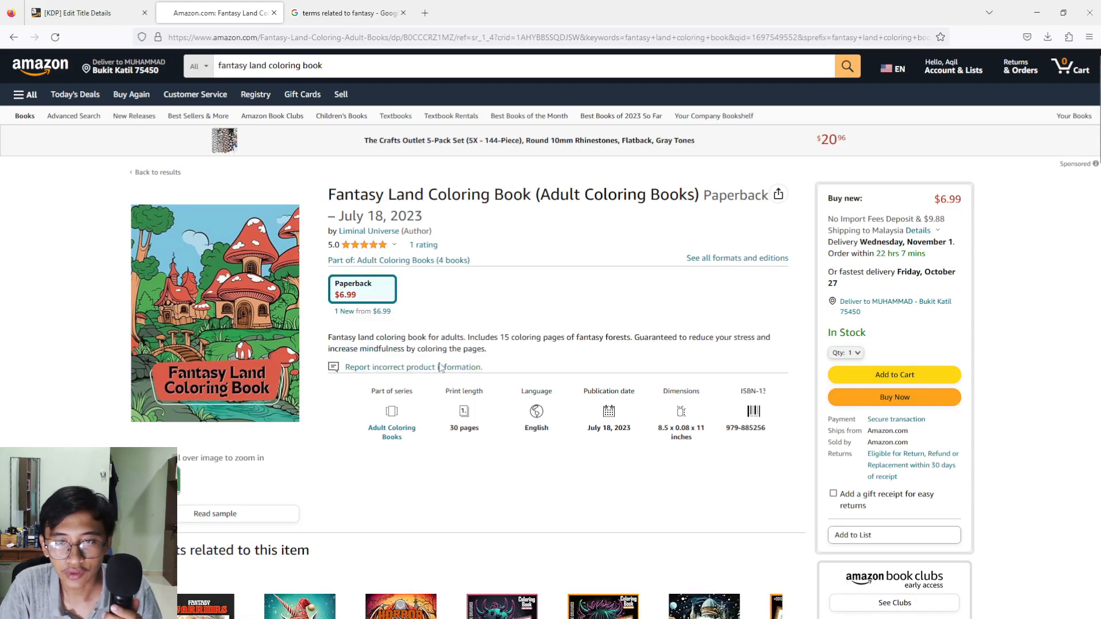
Highlight and read the short product description on the Fantasy Land Coloring Book listing.
scroll(390, 363, "down", 3)
scroll(352, 233, "up", 2)
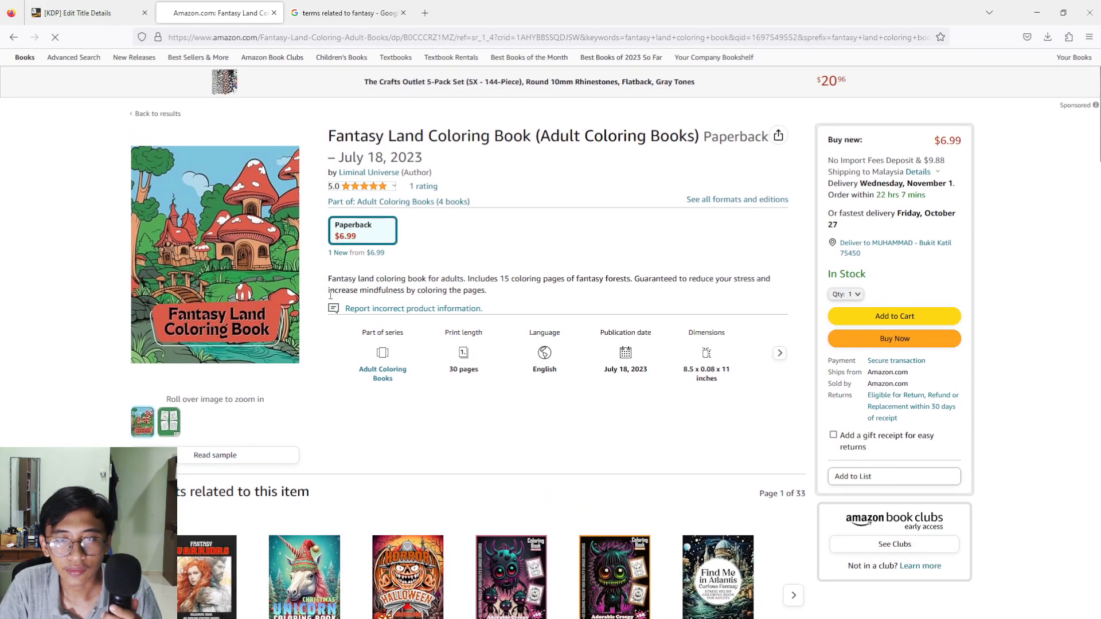
left_click_drag(328, 278, 509, 294)
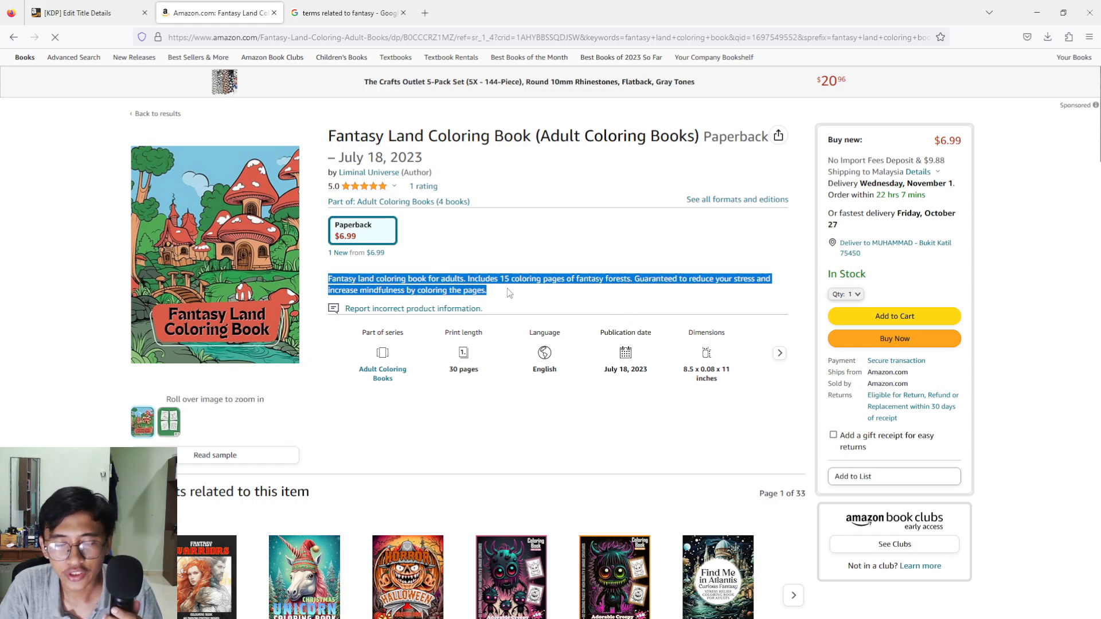
left_click(488, 291)
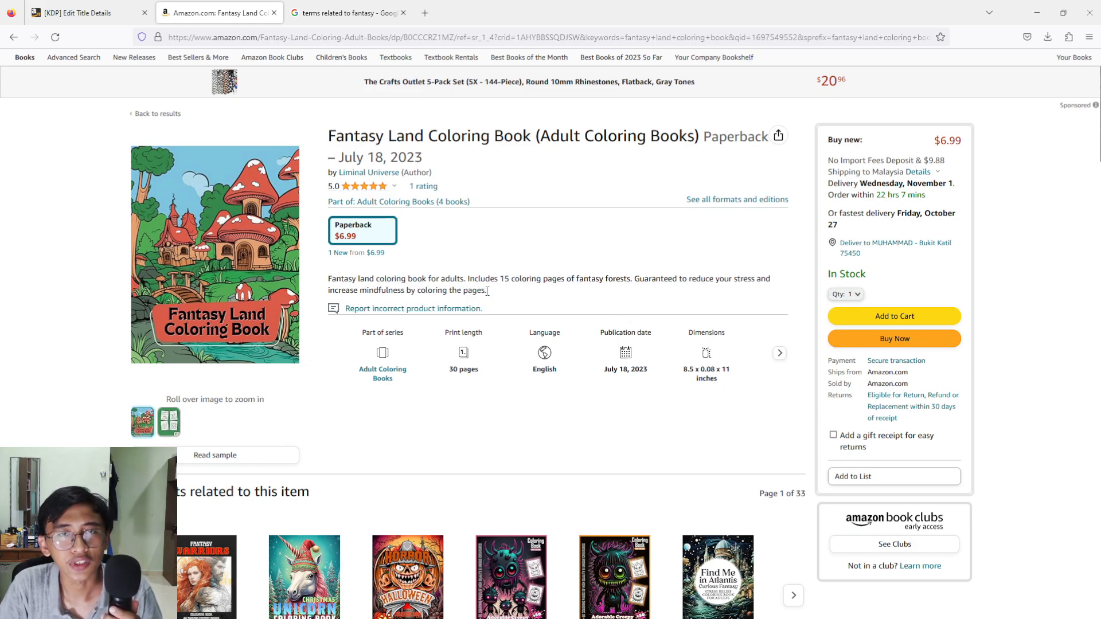
scroll(480, 283, "up", 1)
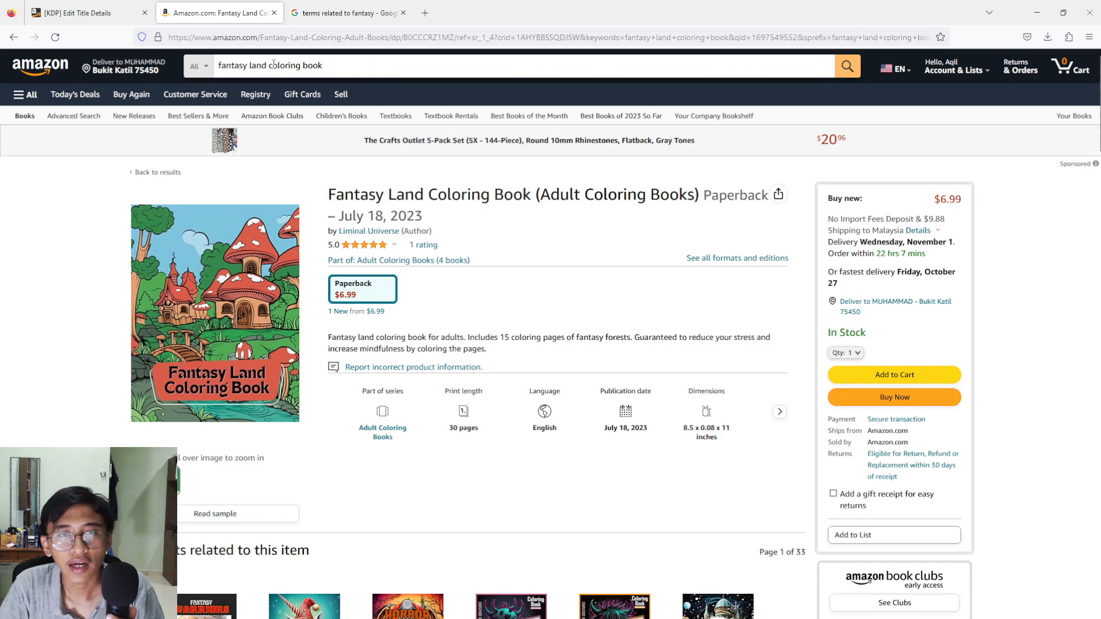
Search Amazon for "coloring book" and look through the best sellers.
left_click_drag(270, 65, 133, 70)
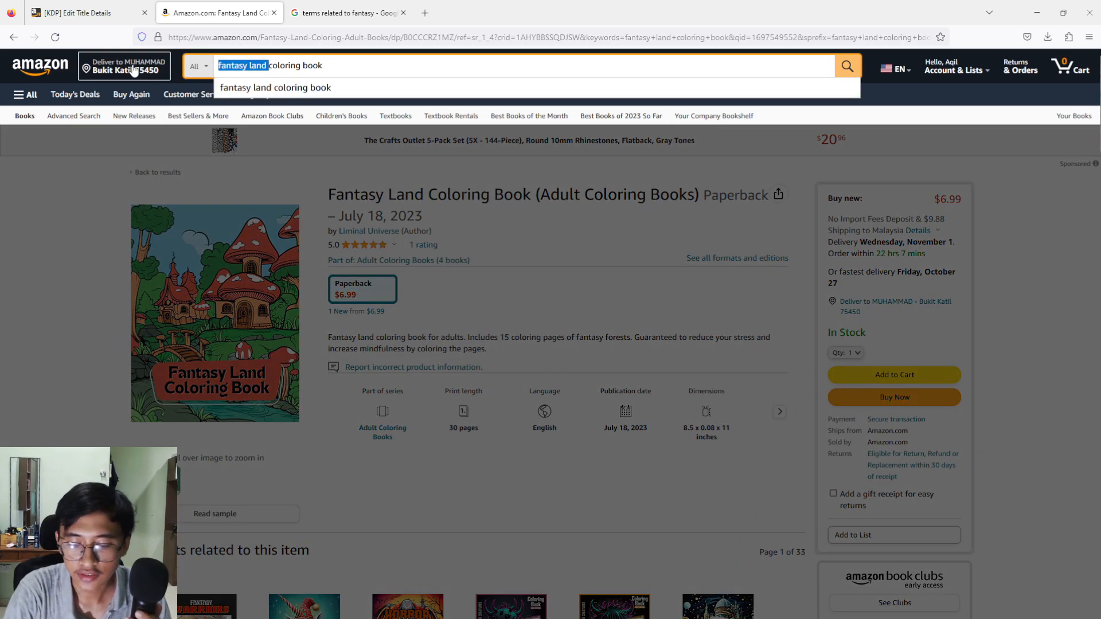
key("BackSpace")
key("Return")
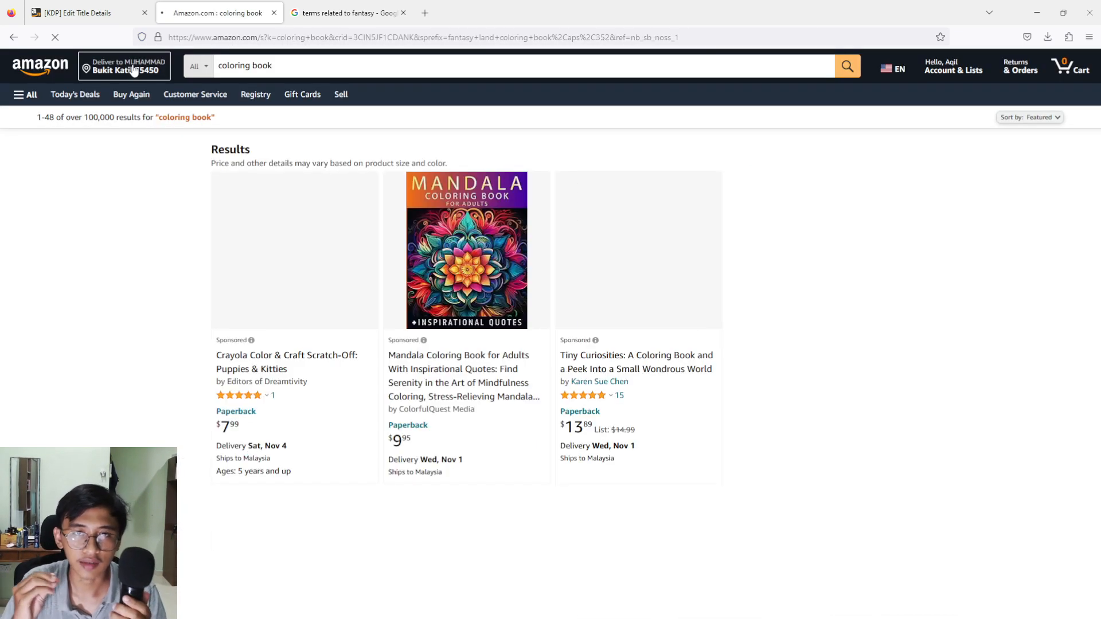
scroll(972, 325, "down", 2)
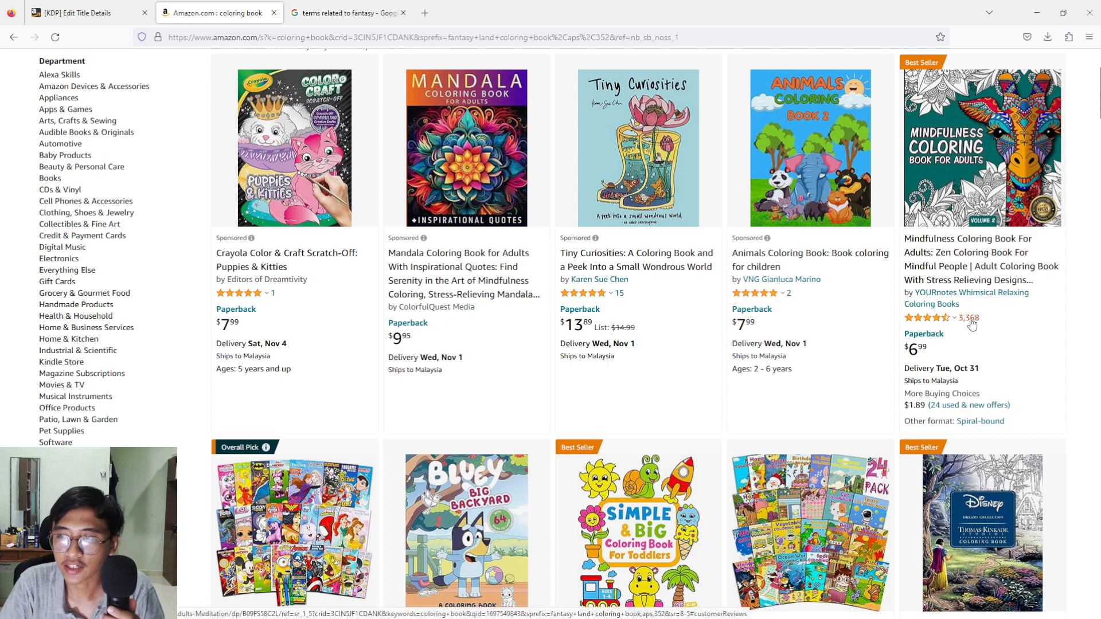
Read the full description of the "Mindfulness Coloring Book For Adults" best seller and return to the search results.
left_click(972, 148)
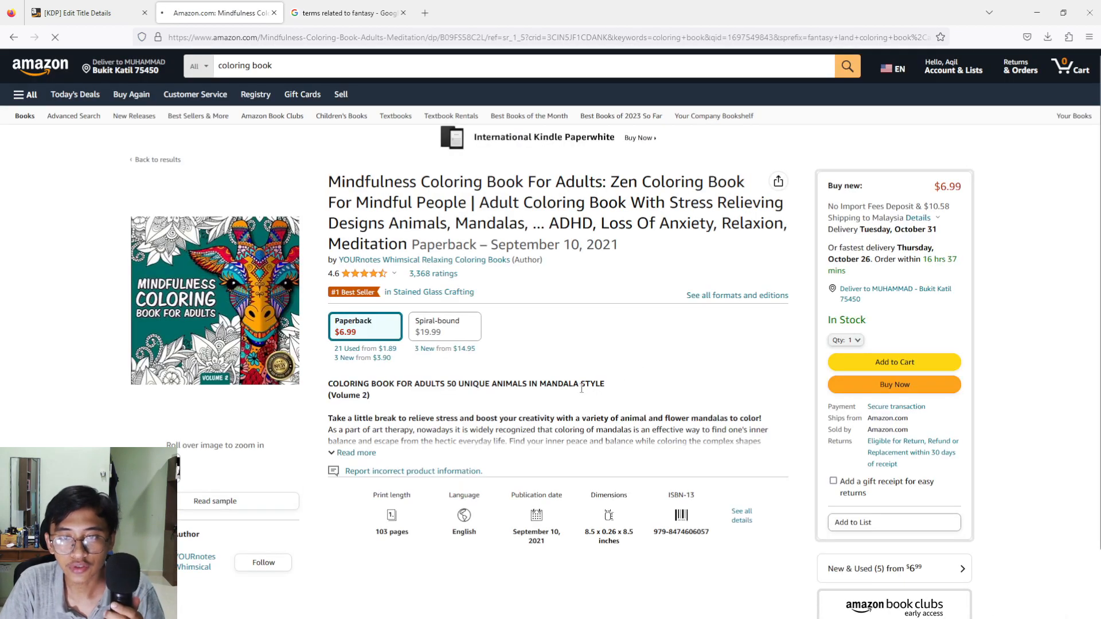
left_click(352, 453)
scroll(416, 403, "down", 2)
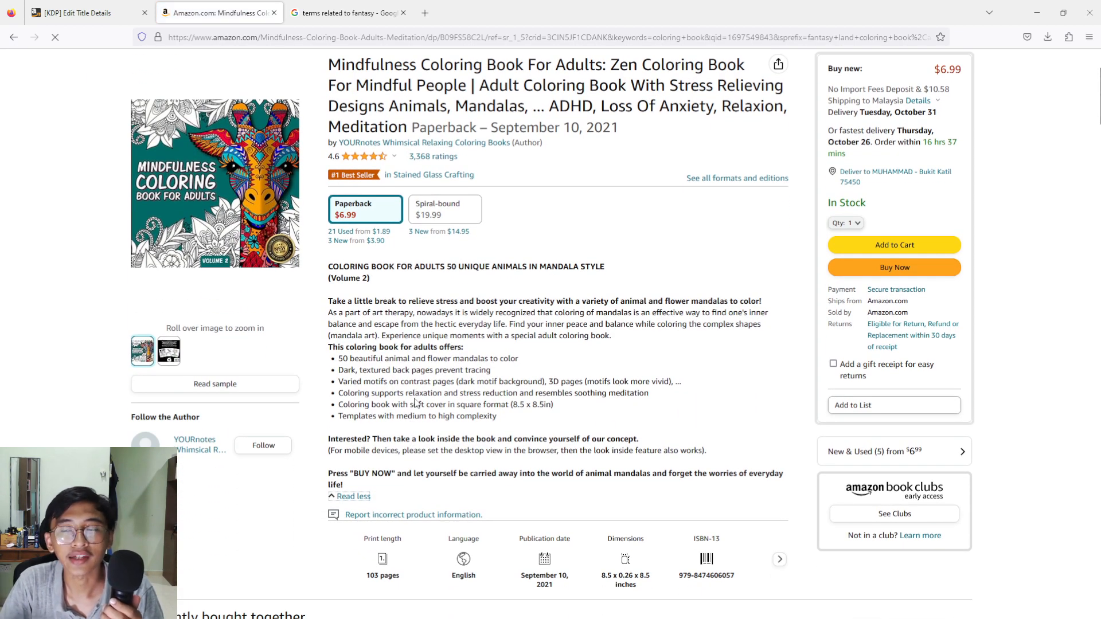
key("alt+Left")
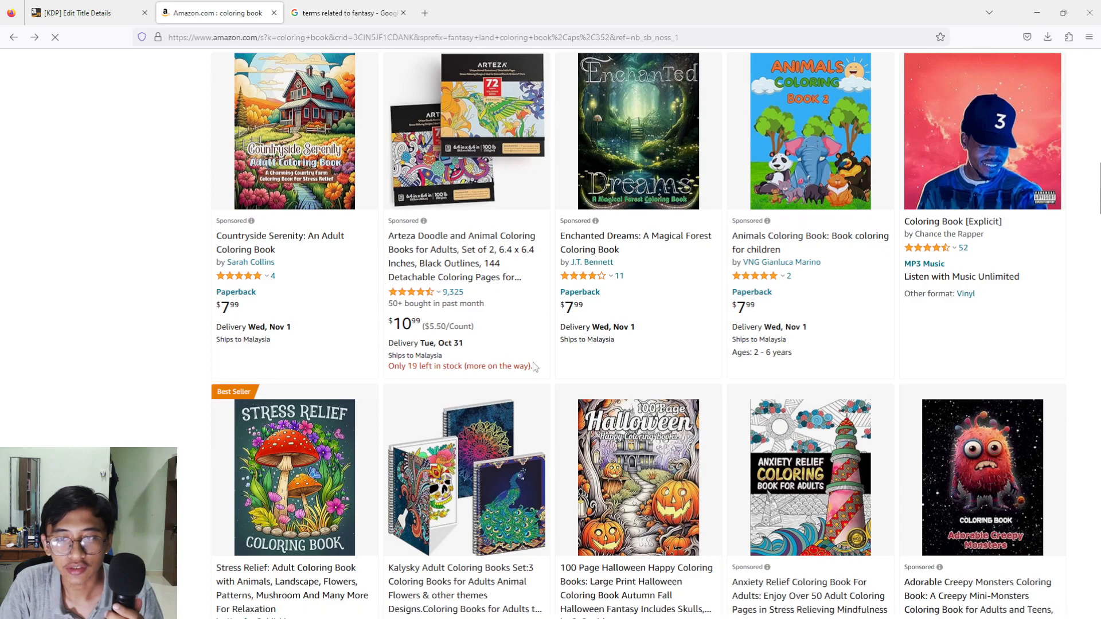
Open the "100 Page Halloween Happy Coloring Books" listing, expand its description, and highlight the text from the introduction through the feature list.
scroll(533, 367, "down", 4)
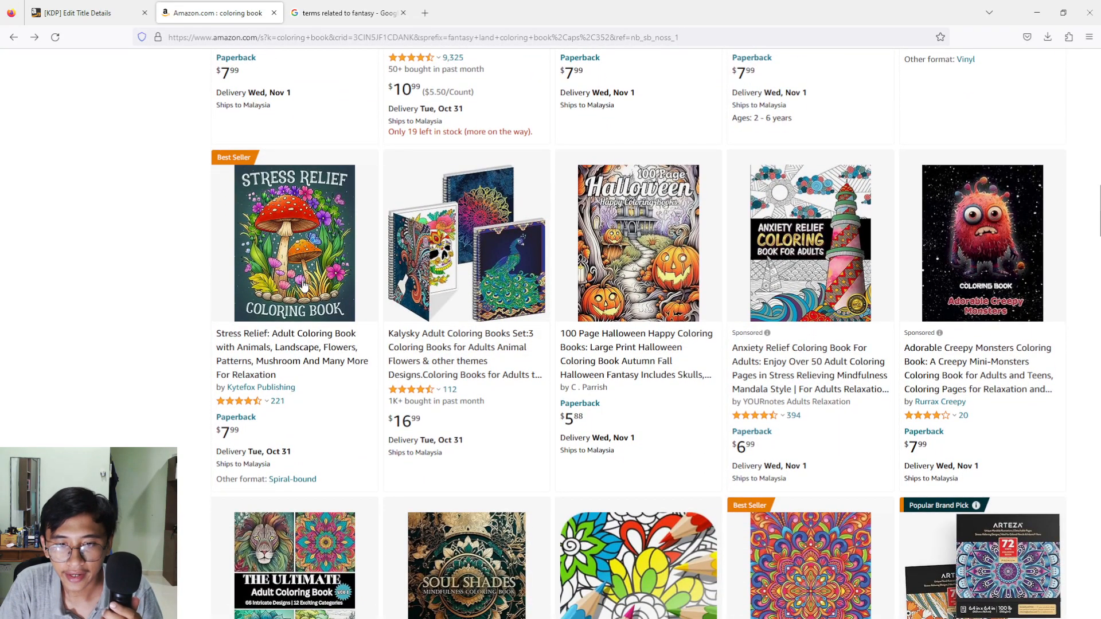
left_click(636, 262)
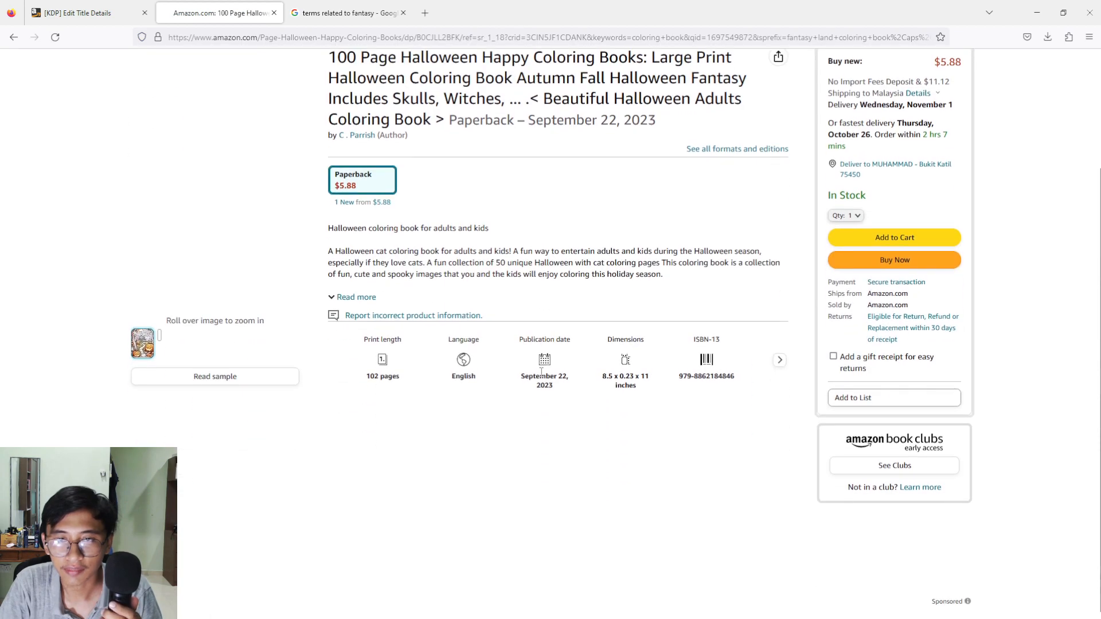
scroll(423, 304, "down", 2)
left_click(355, 180)
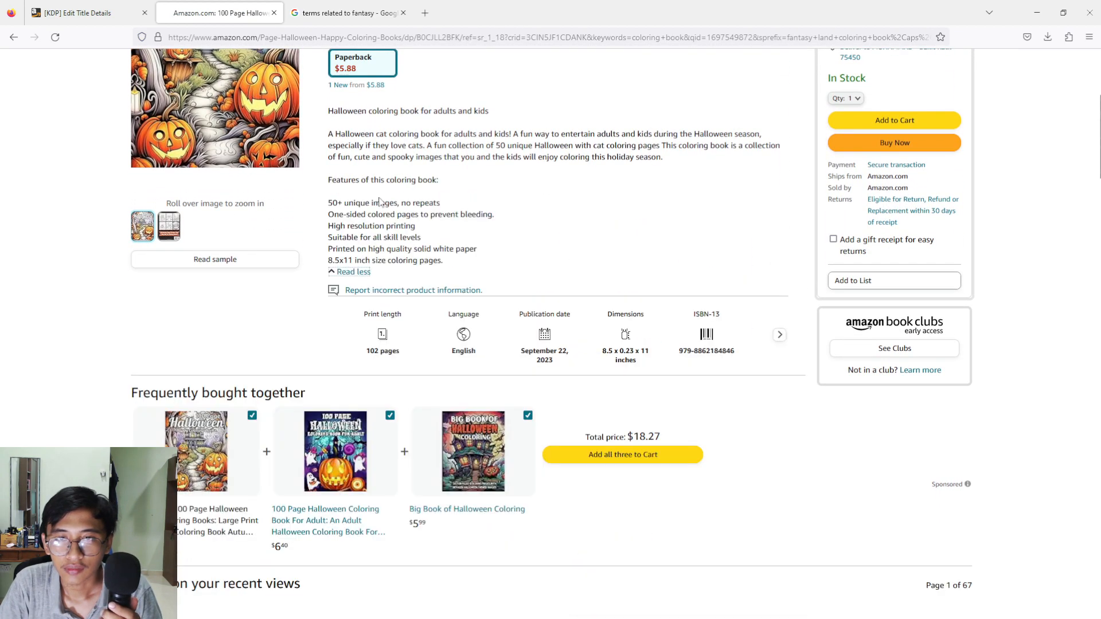
left_click_drag(445, 262, 327, 134)
scroll(583, 219, "down", 1)
scroll(583, 220, "up", 1)
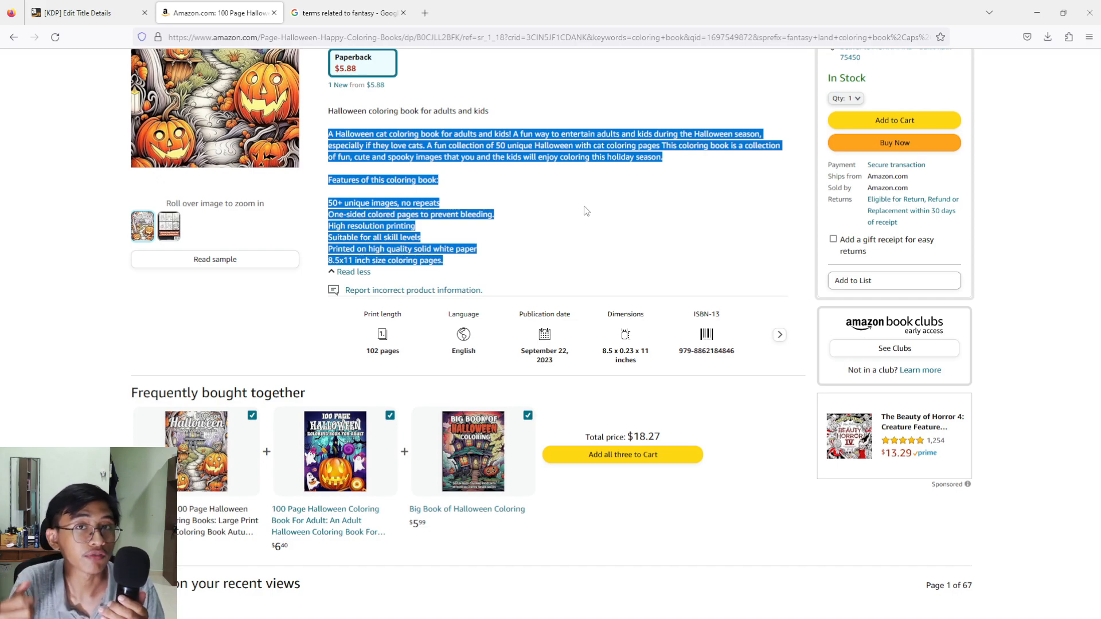
Fill in the KDP description with a paragraph about 50 unique fantasy island designs and a bulleted "This coloring book contains" list of four features.
key("ctrl+Page_Up")
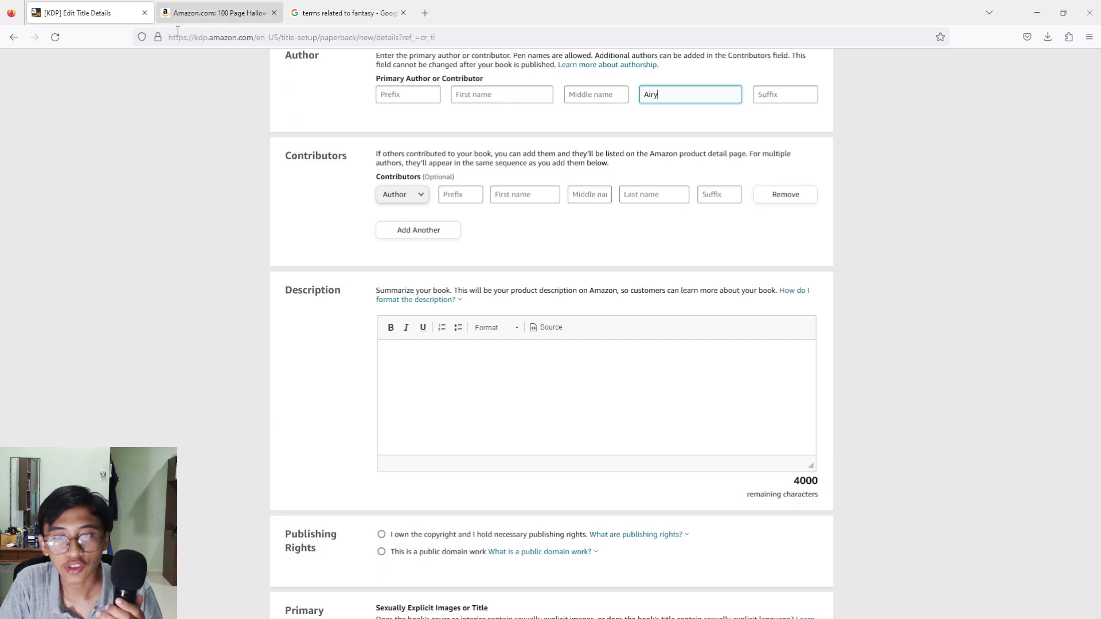
left_click(474, 382)
key("ctrl+v")
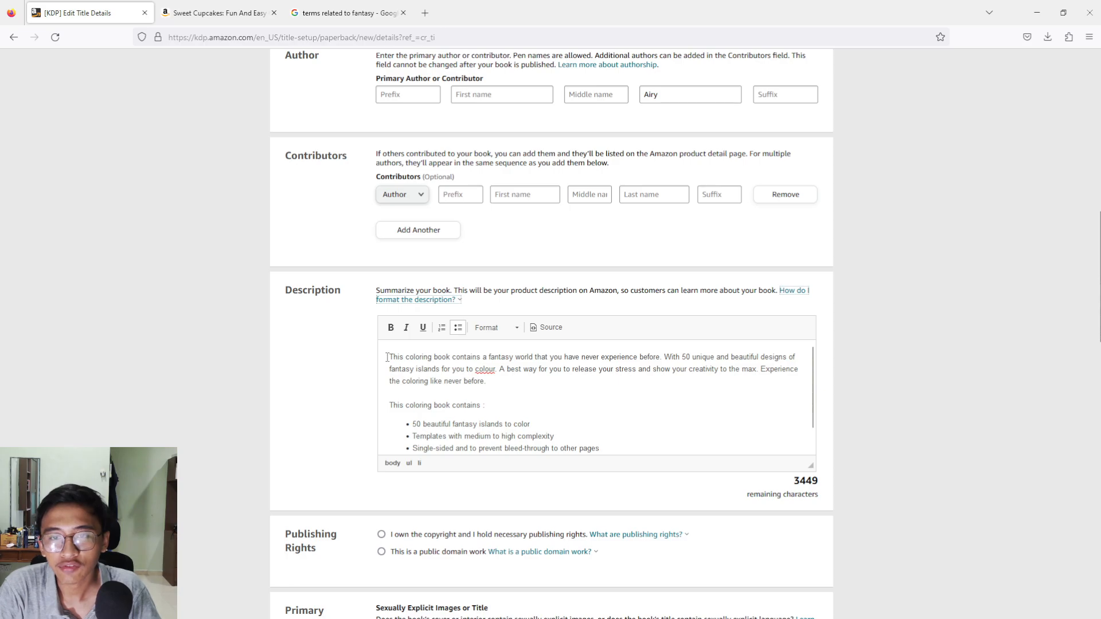
Review the book description from its opening sentence through the bulleted features, and check the remaining character count.
left_click_drag(387, 357, 673, 347)
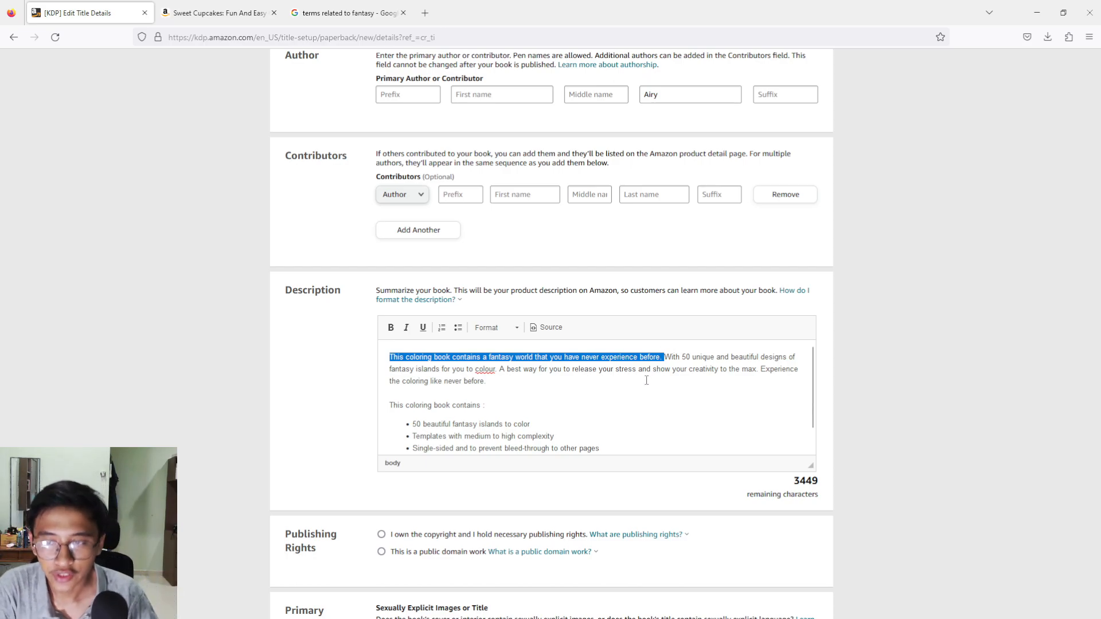
scroll(620, 367, "down", 1)
scroll(625, 384, "up", 1)
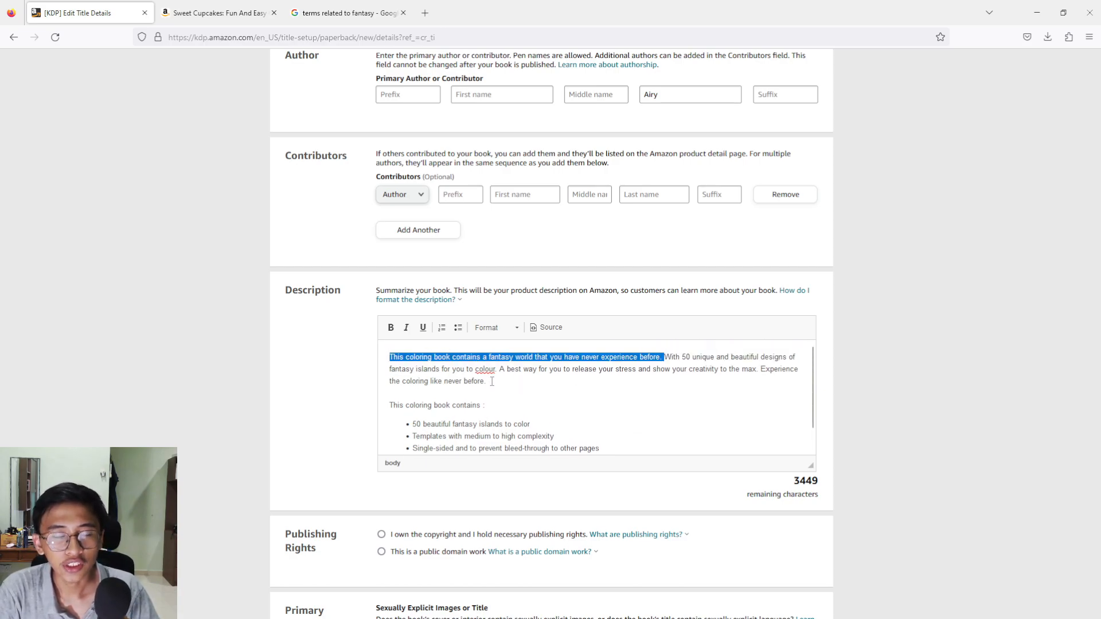
scroll(487, 382, "down", 1)
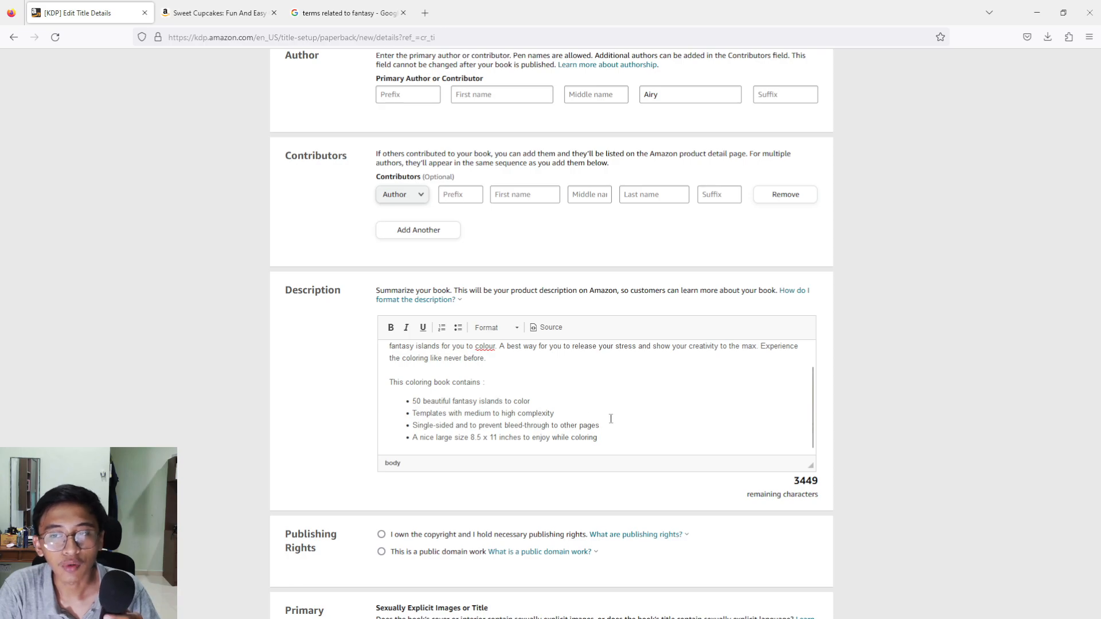
left_click_drag(793, 481, 823, 484)
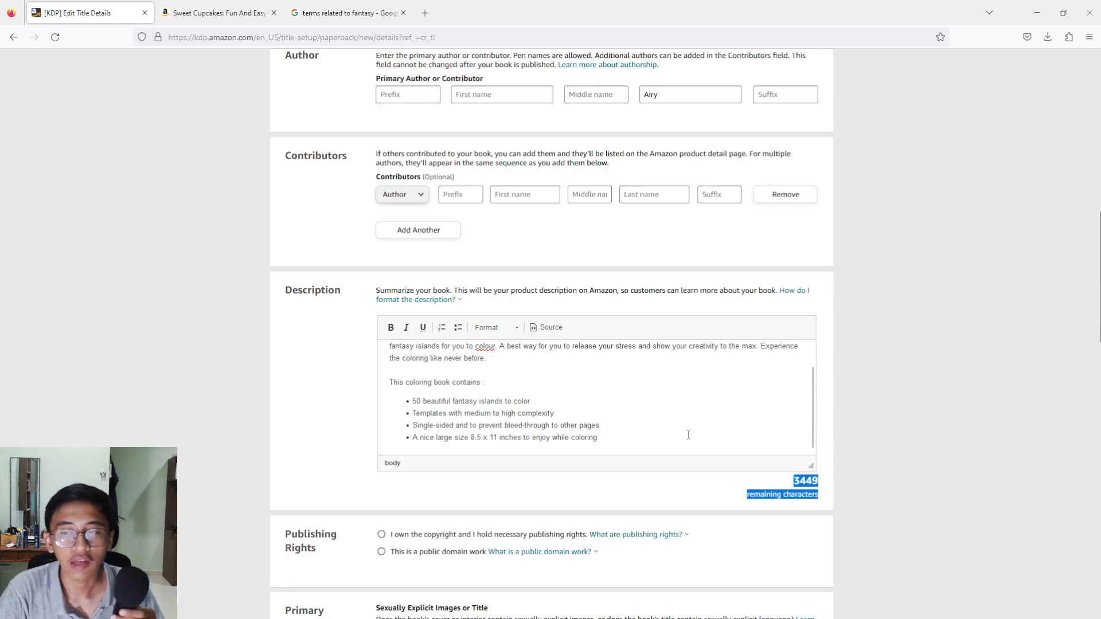
scroll(578, 421, "up", 1)
scroll(586, 405, "down", 1)
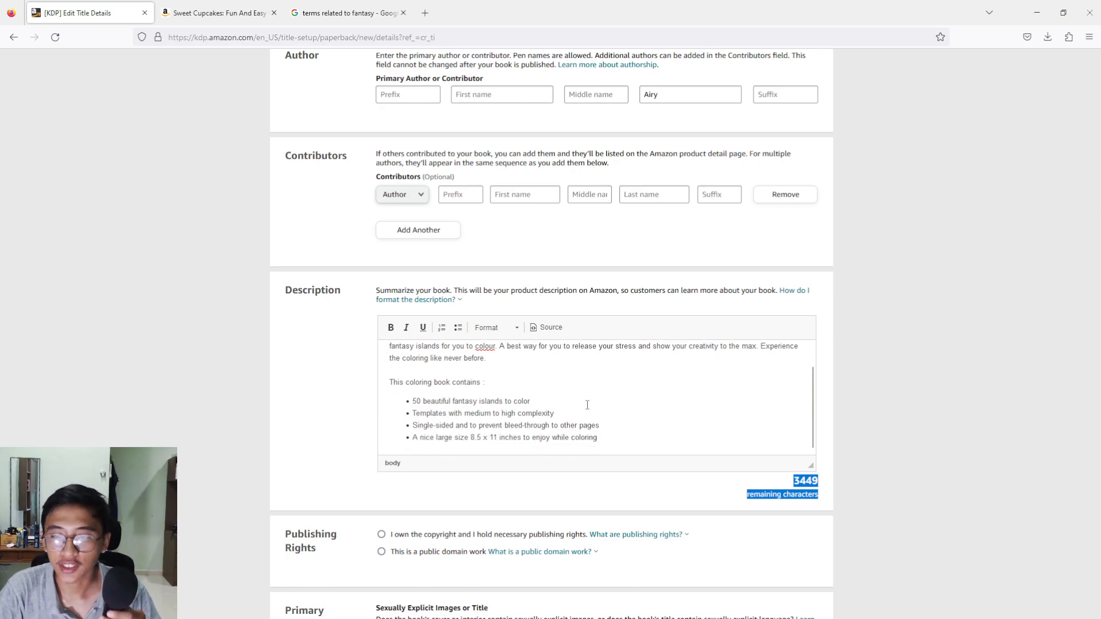
Declare ownership of the copyright and publishing rights, and answer No for sexually explicit images or title.
scroll(310, 338, "down", 2)
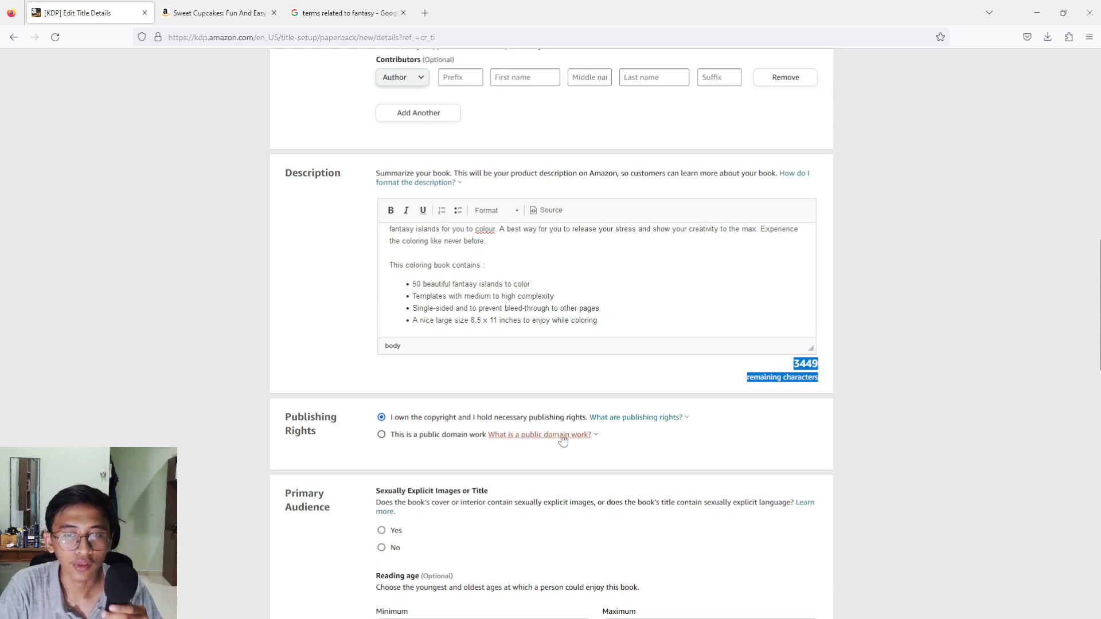
scroll(561, 419, "down", 3)
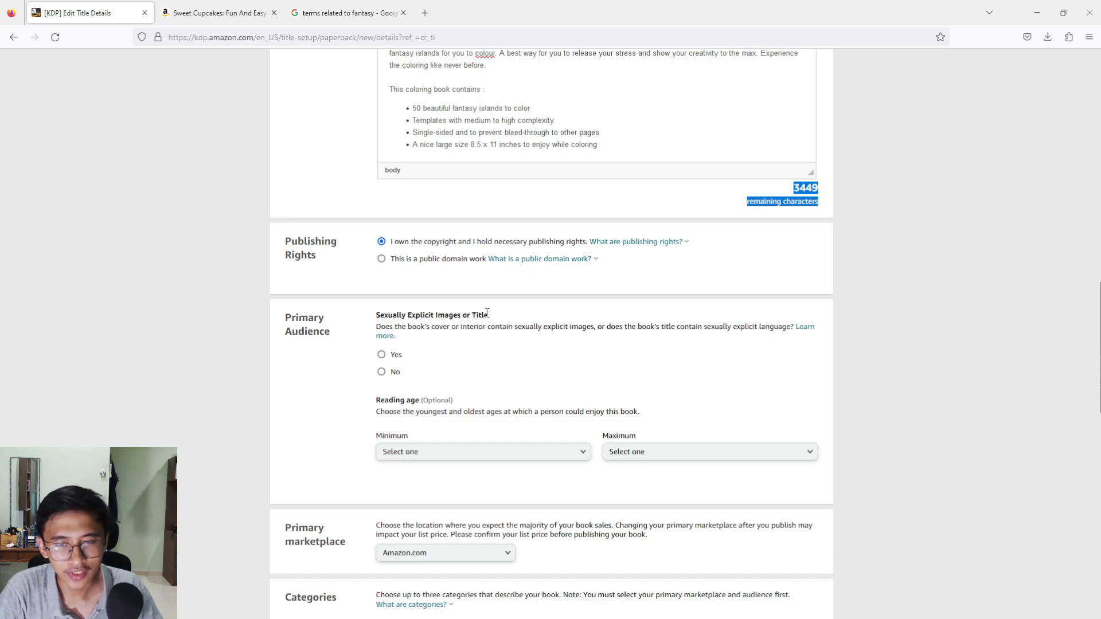
left_click(382, 372)
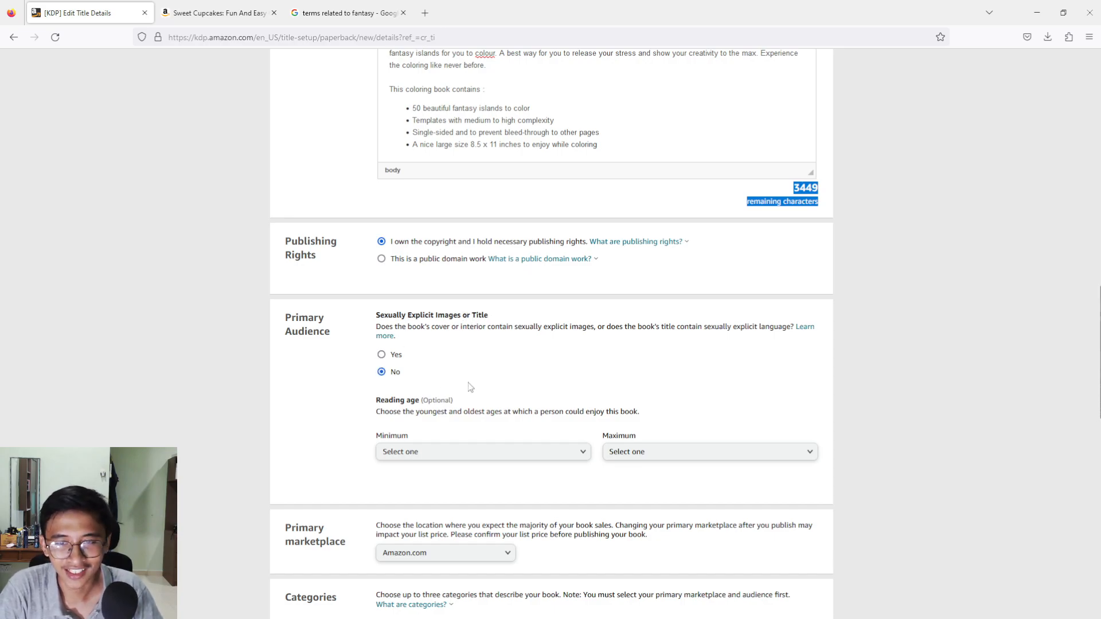
Select Amazon.com as the book's primary marketplace.
scroll(470, 387, "down", 1)
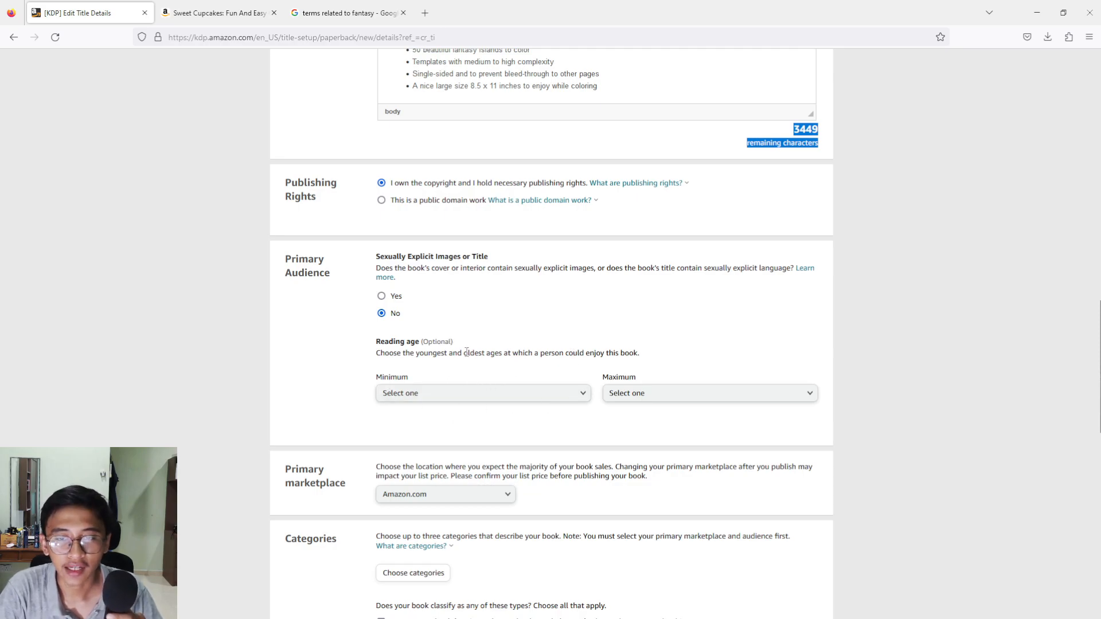
scroll(466, 352, "down", 2)
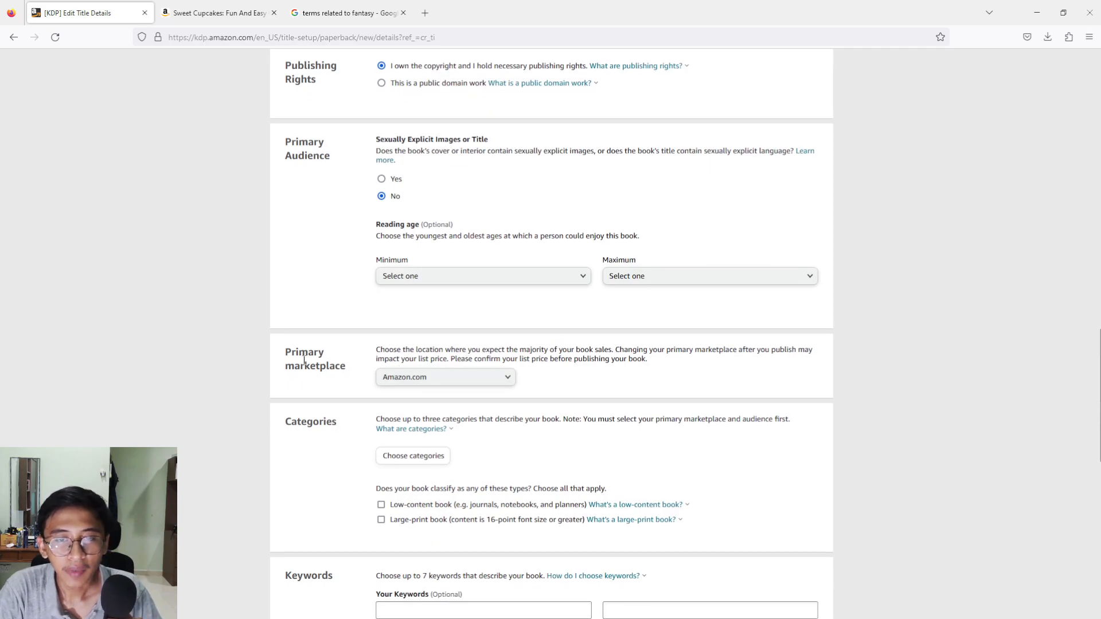
left_click(442, 378)
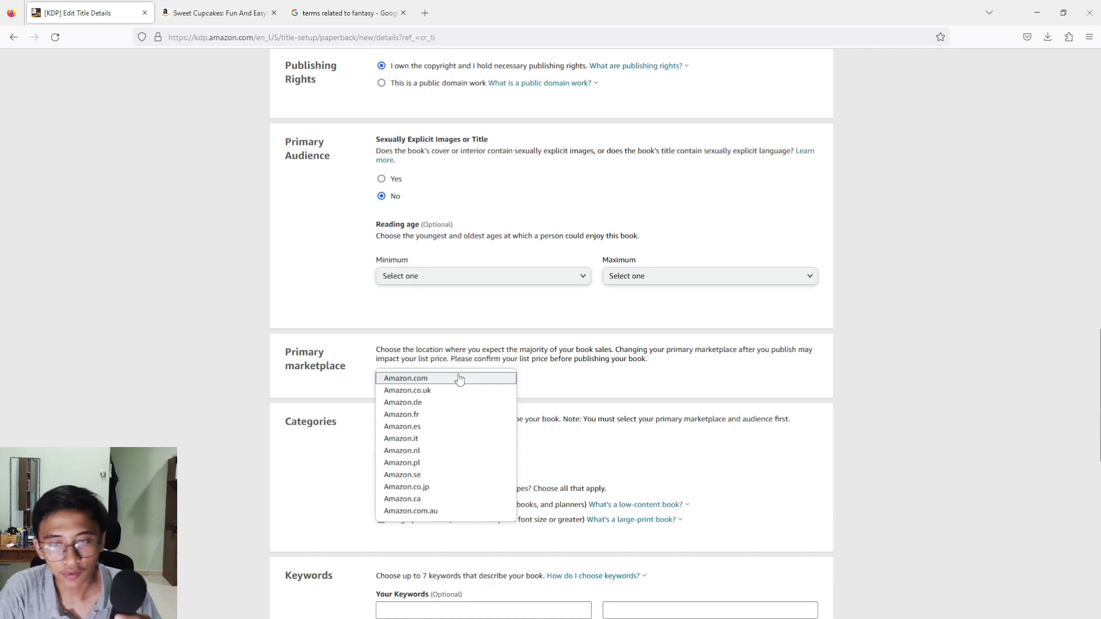
left_click(428, 379)
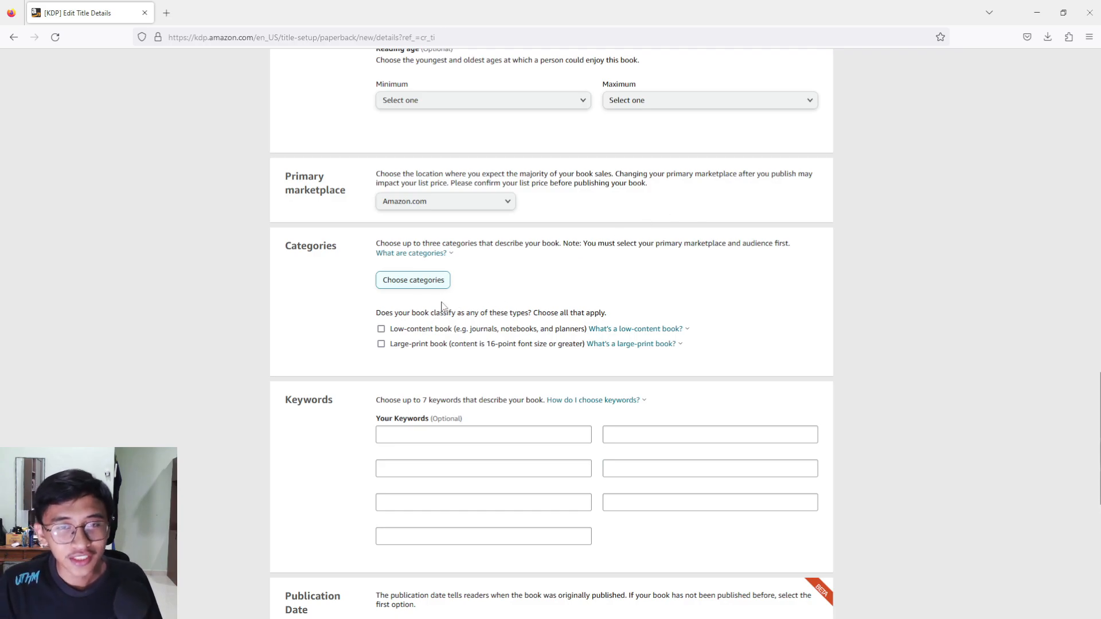
Add the General placement under Crafts, Hobbies & Home > Coloring Books for Grown-Ups as the book's first category.
left_click(418, 286)
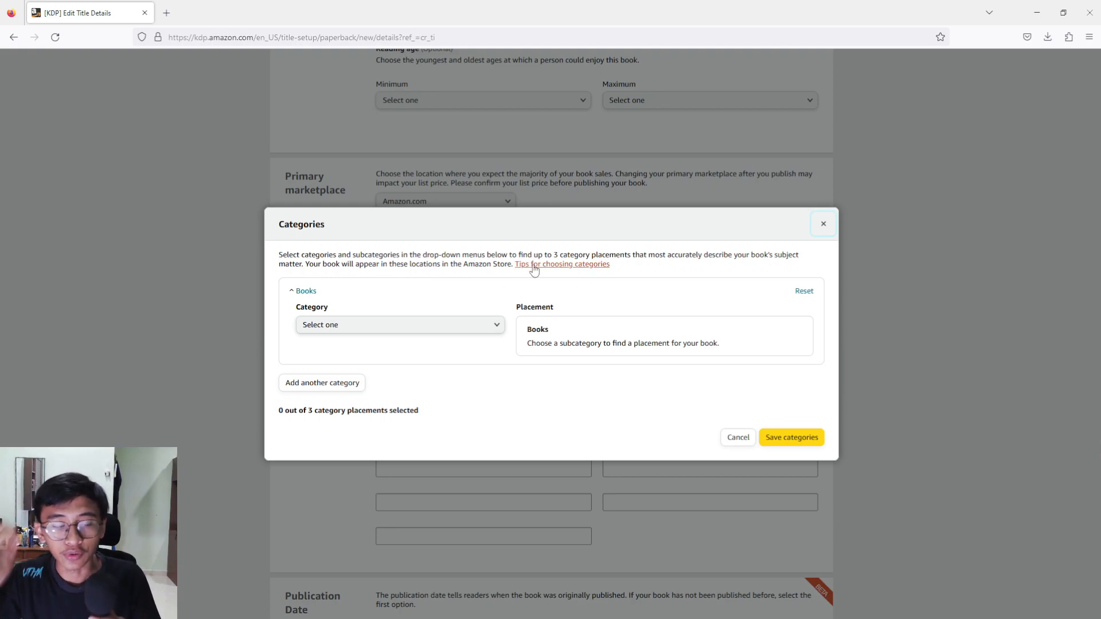
left_click(475, 326)
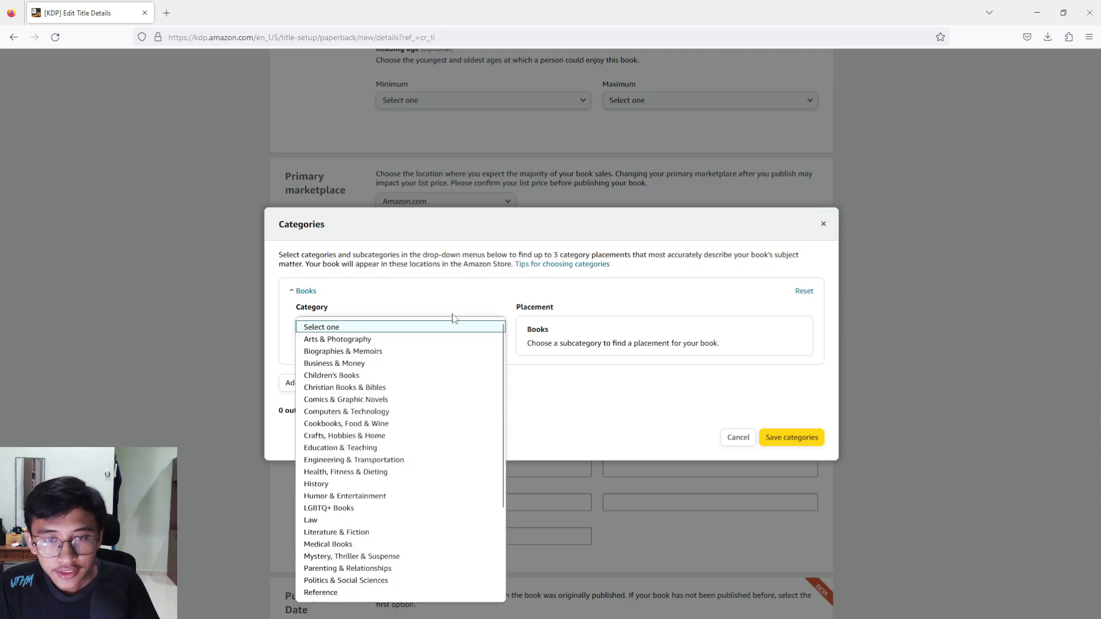
scroll(338, 393, "down", 2)
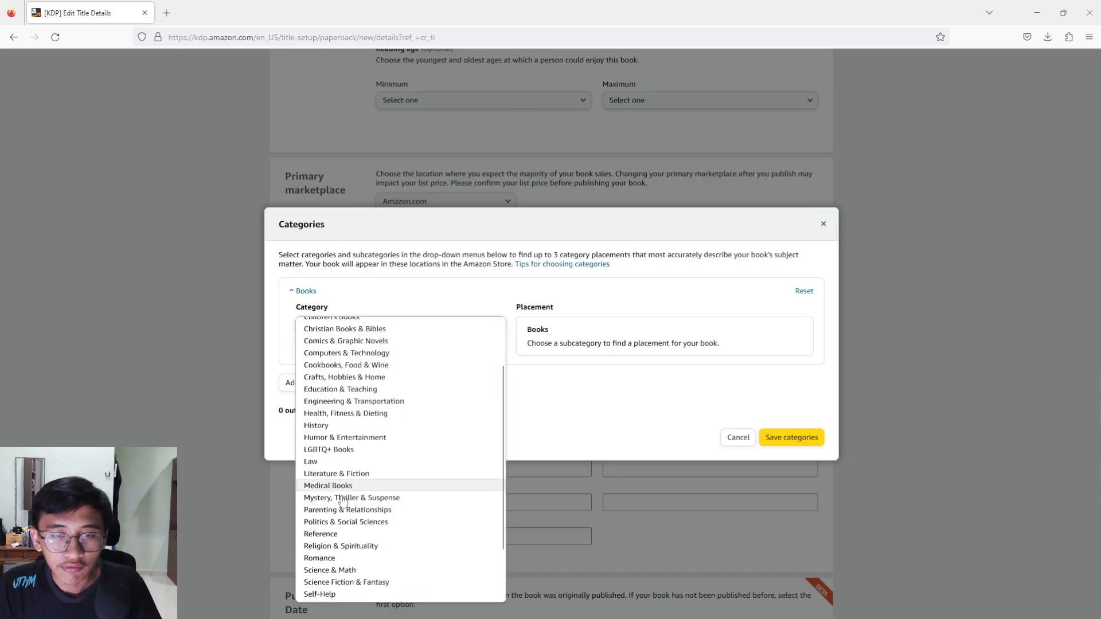
left_click(354, 380)
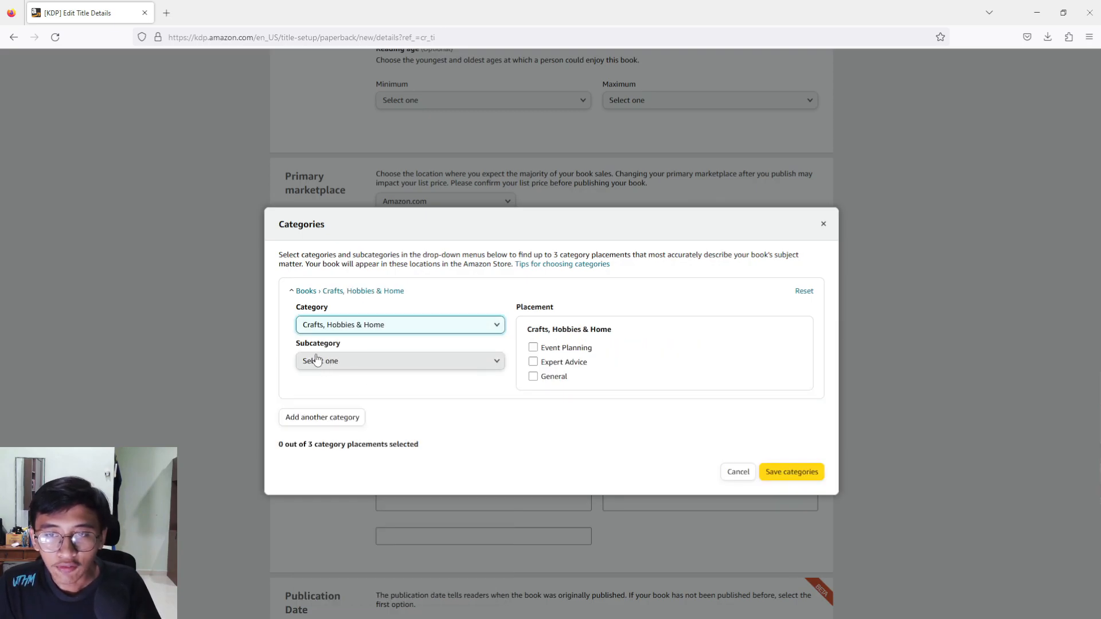
left_click(335, 366)
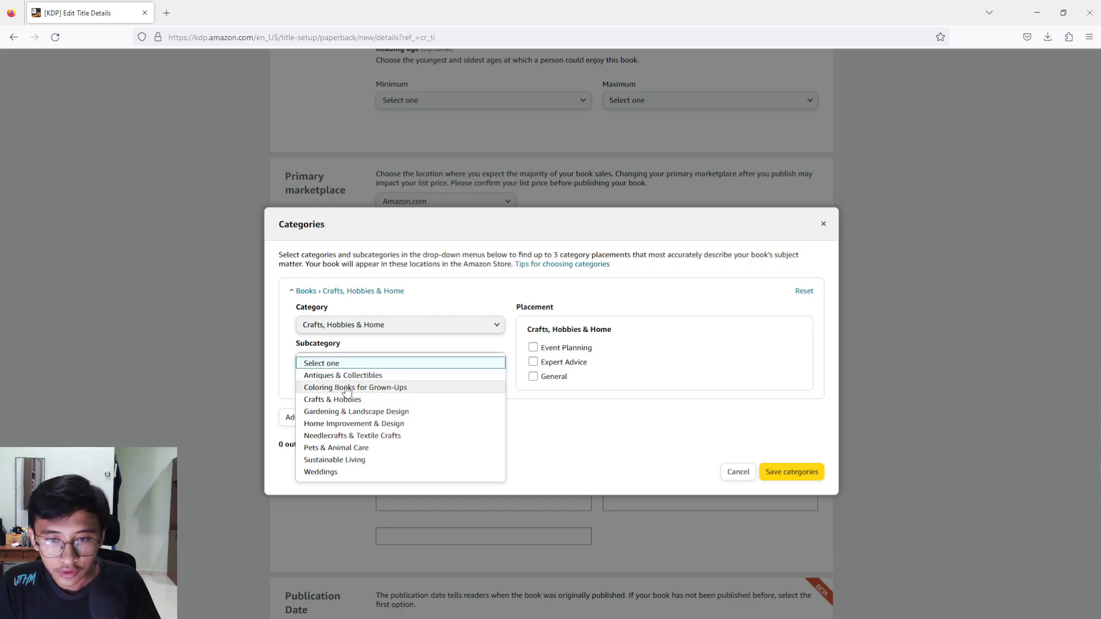
left_click(366, 389)
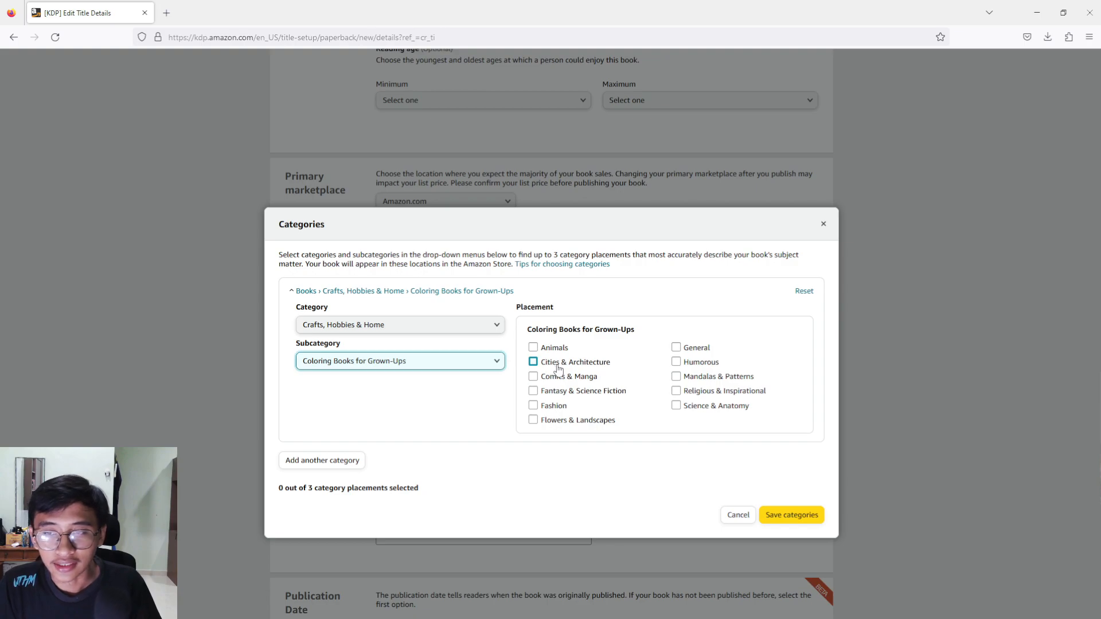
left_click(677, 348)
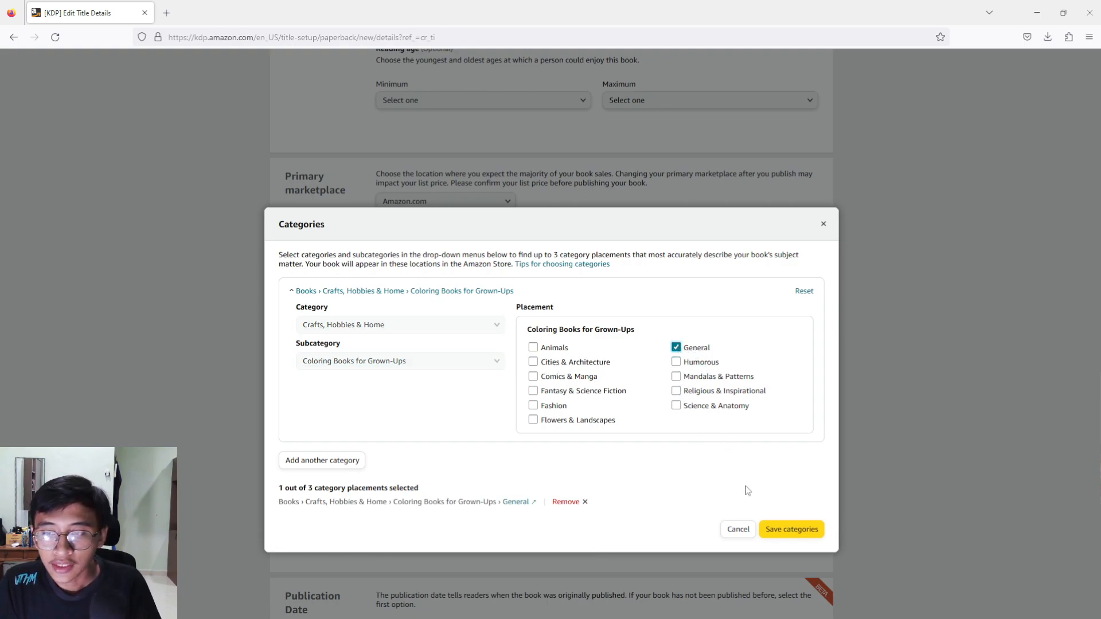
Add a second category with the Cities & Architecture placement under Crafts, Hobbies & Home > Coloring Books for Grown-Ups.
left_click(325, 461)
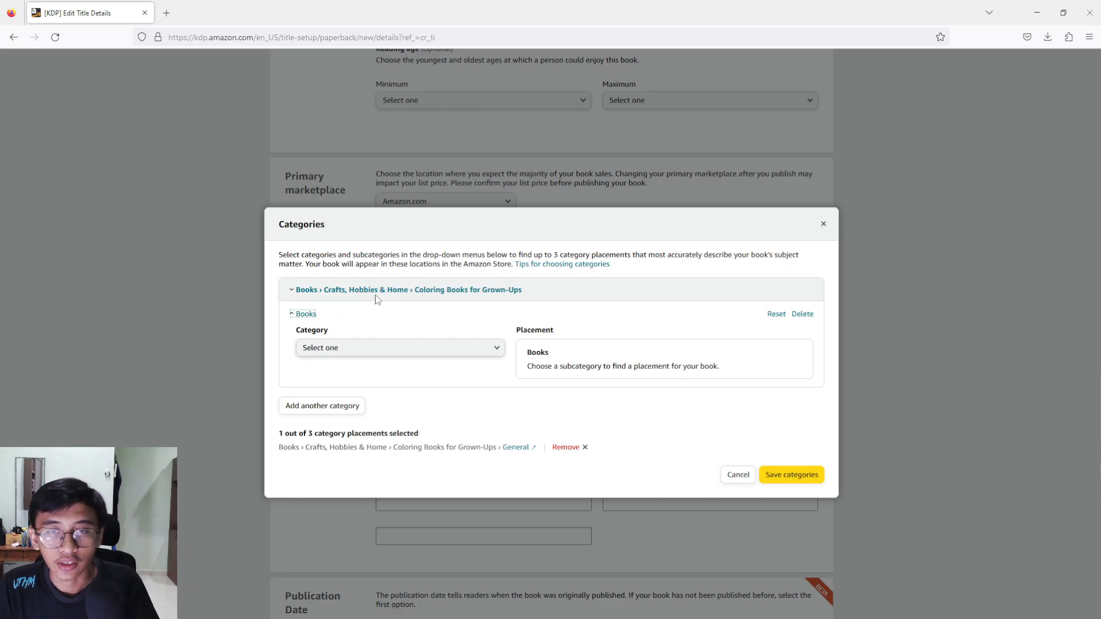
left_click(385, 349)
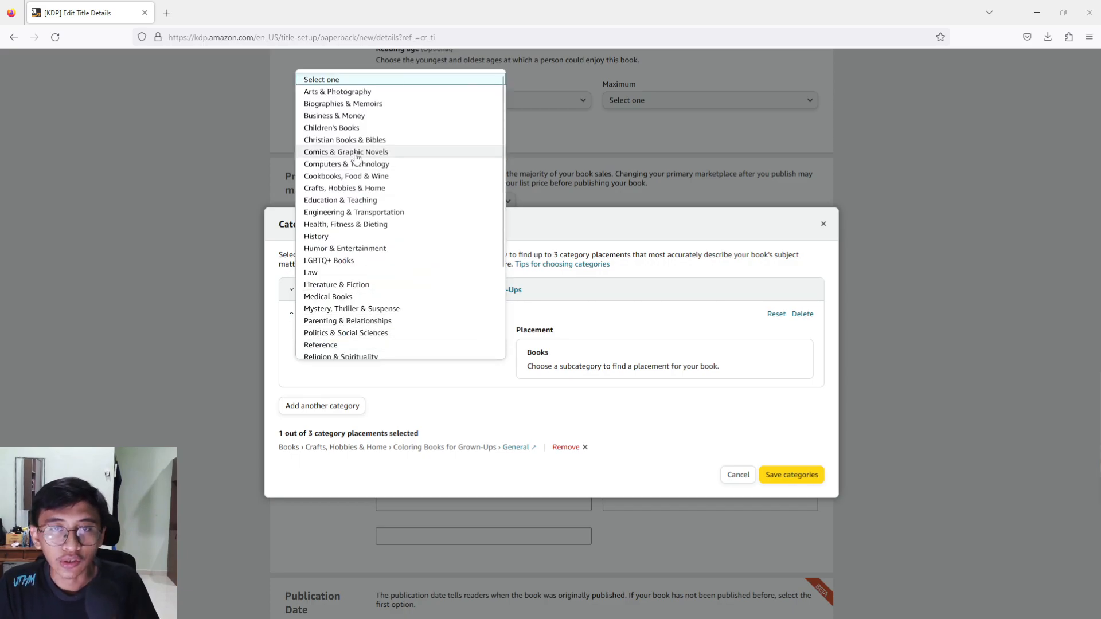
left_click(348, 189)
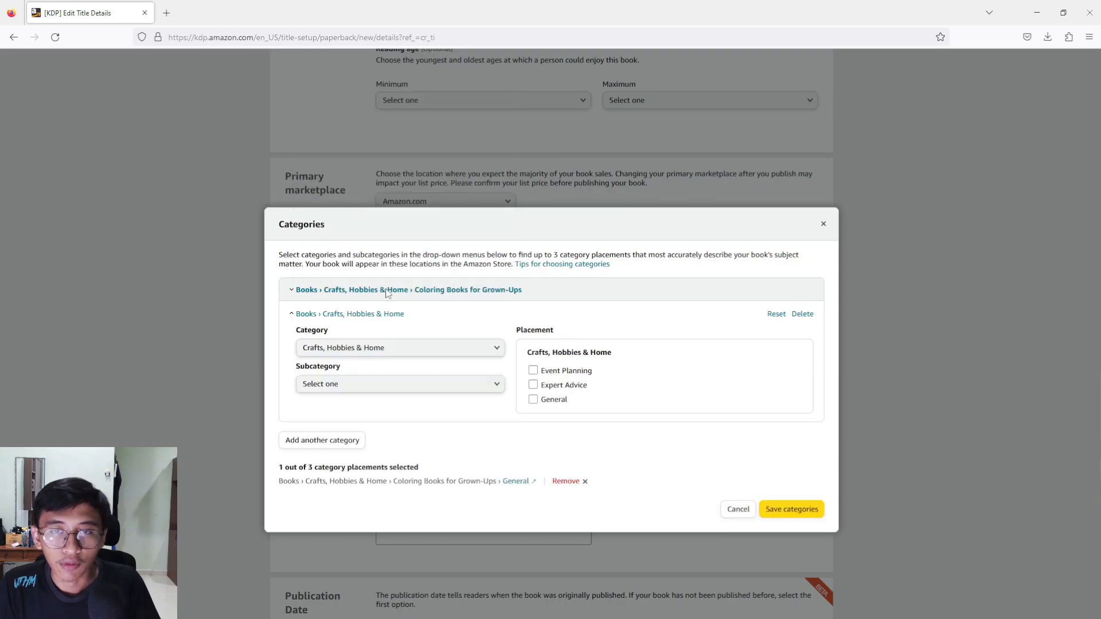
left_click(376, 385)
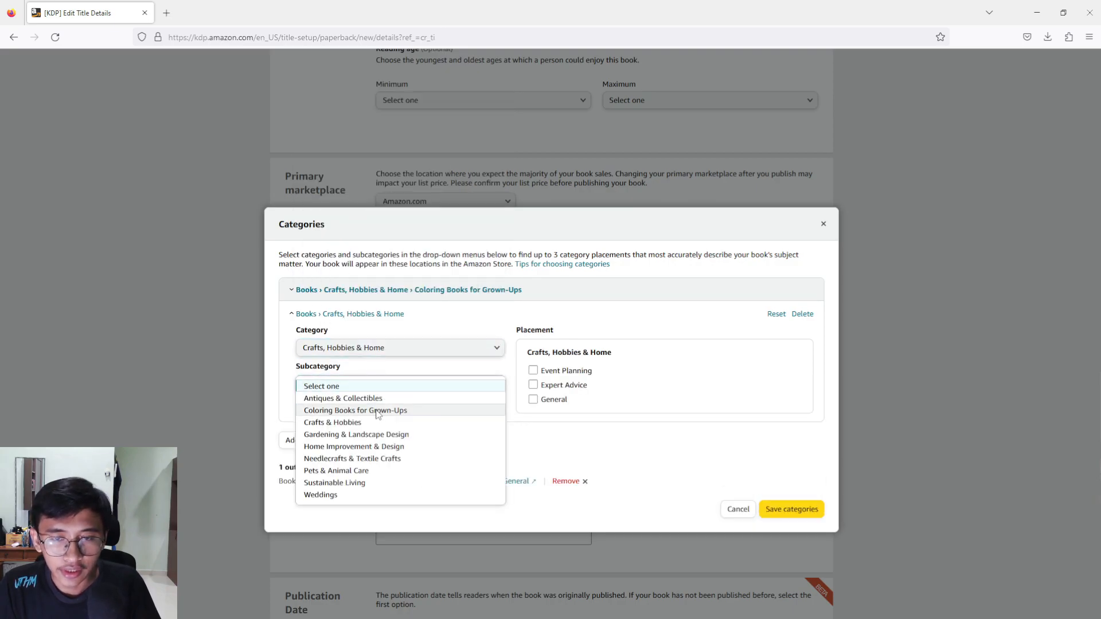
left_click(376, 410)
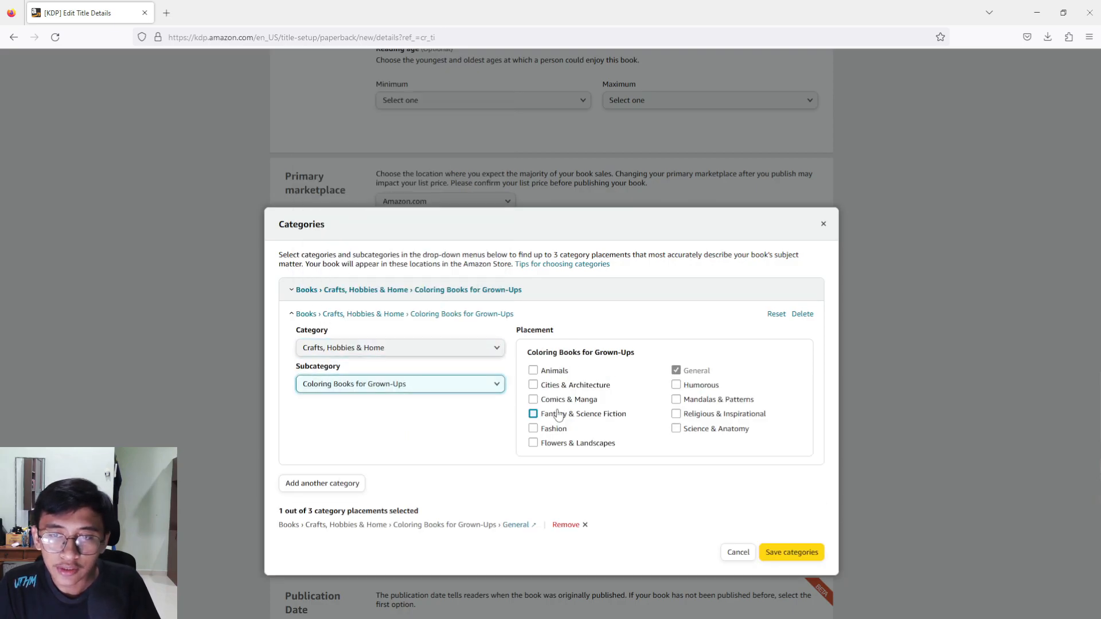
left_click(555, 386)
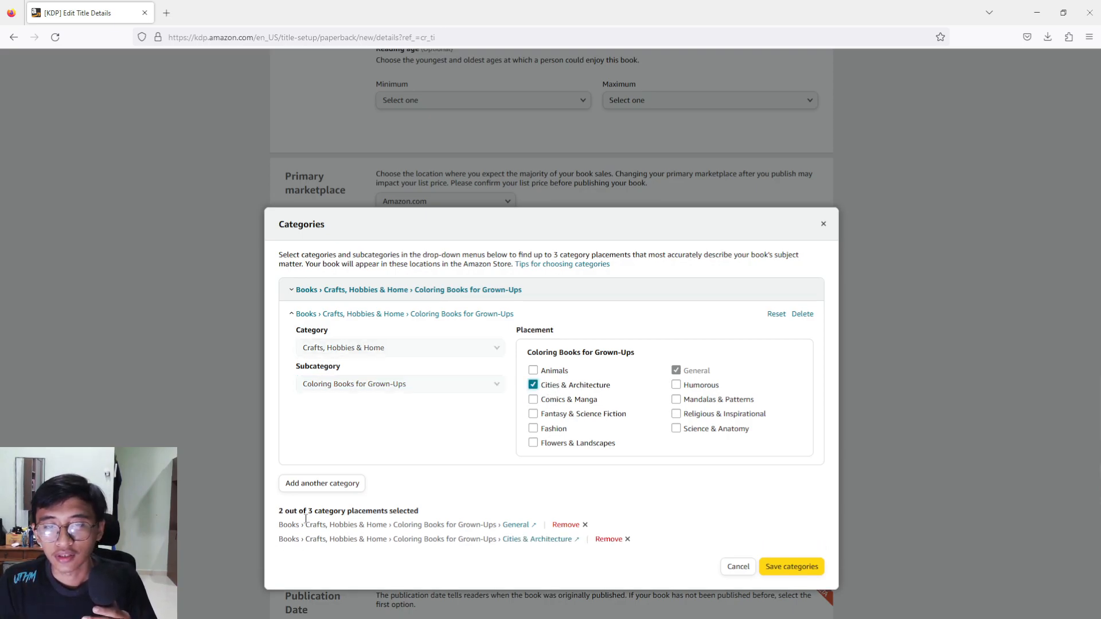
Add a third category with the General placement under Arts & Photography > Drawing, and save the categories.
left_click(317, 484)
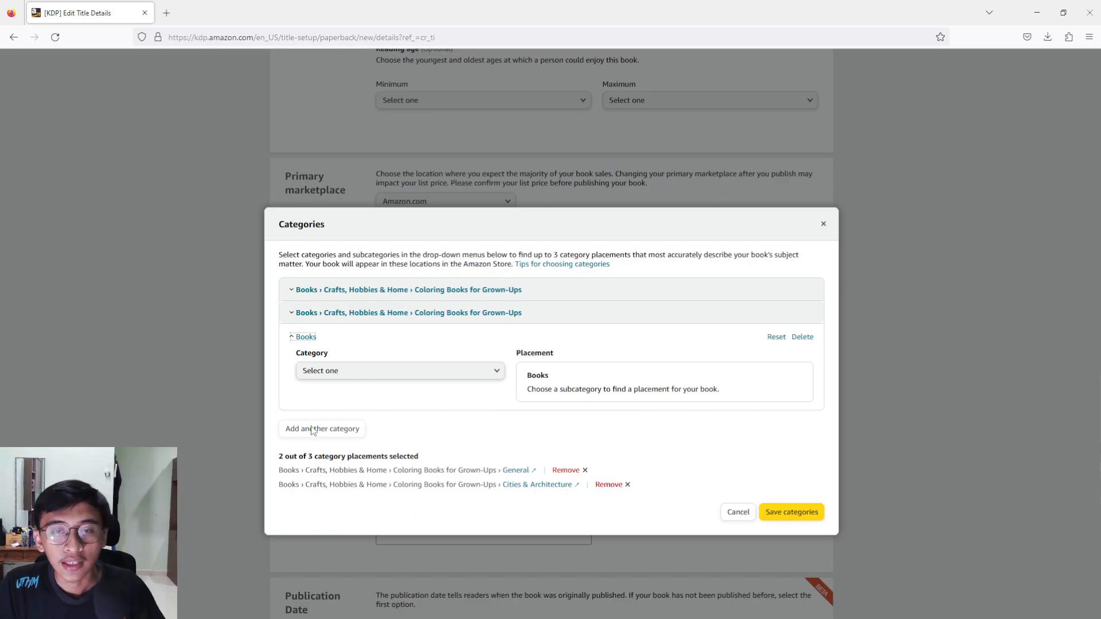
left_click(346, 372)
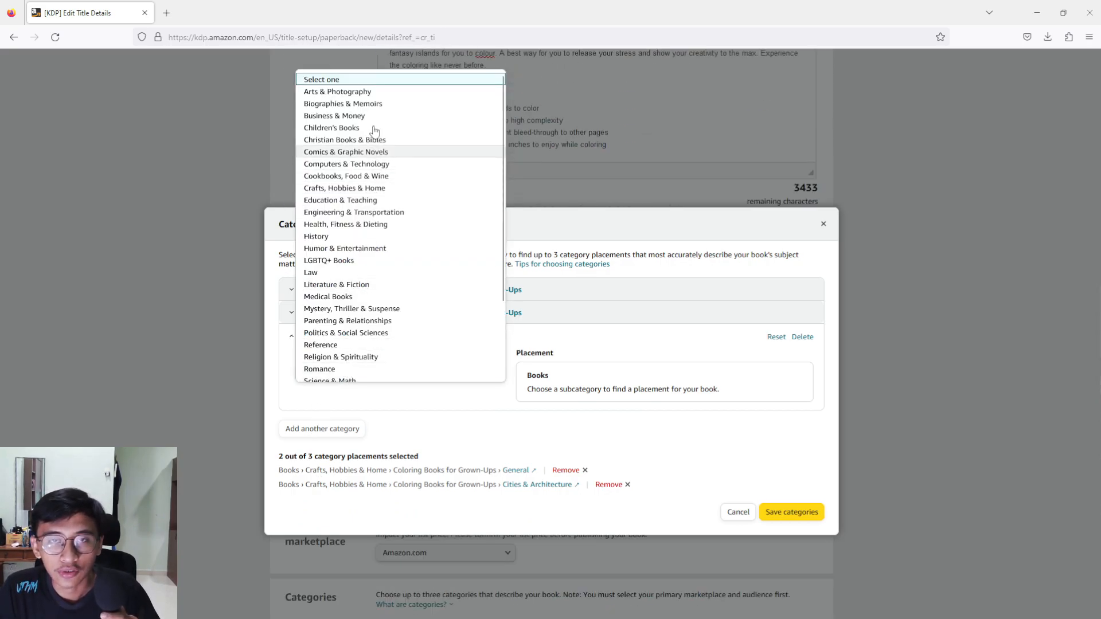
scroll(380, 295, "down", 3)
scroll(378, 293, "up", 1)
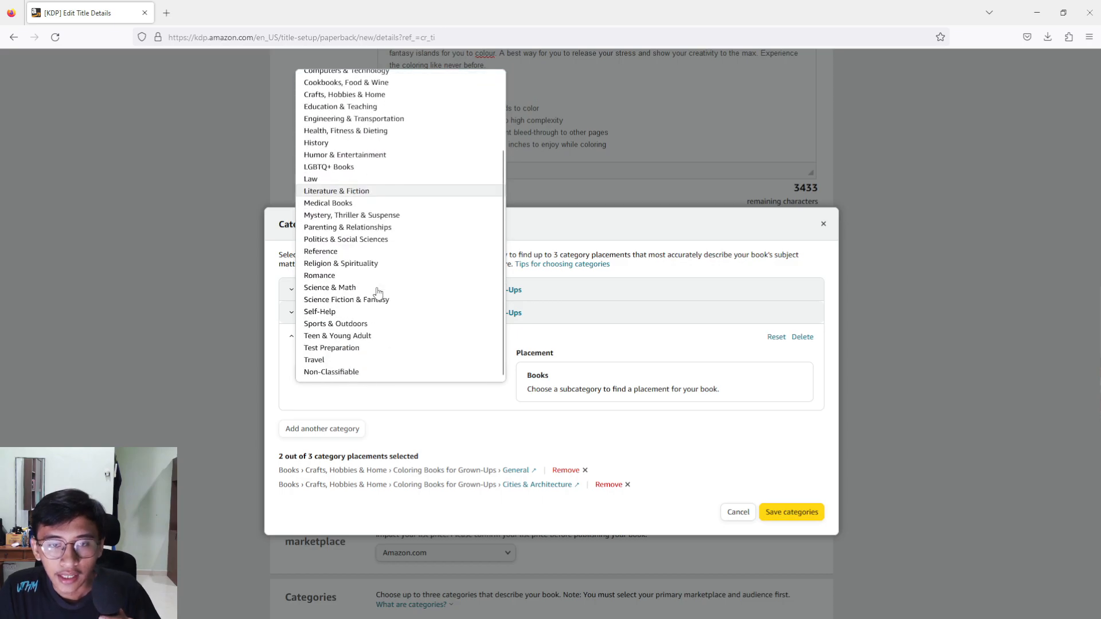
scroll(378, 301, "down", 1)
scroll(372, 321, "up", 5)
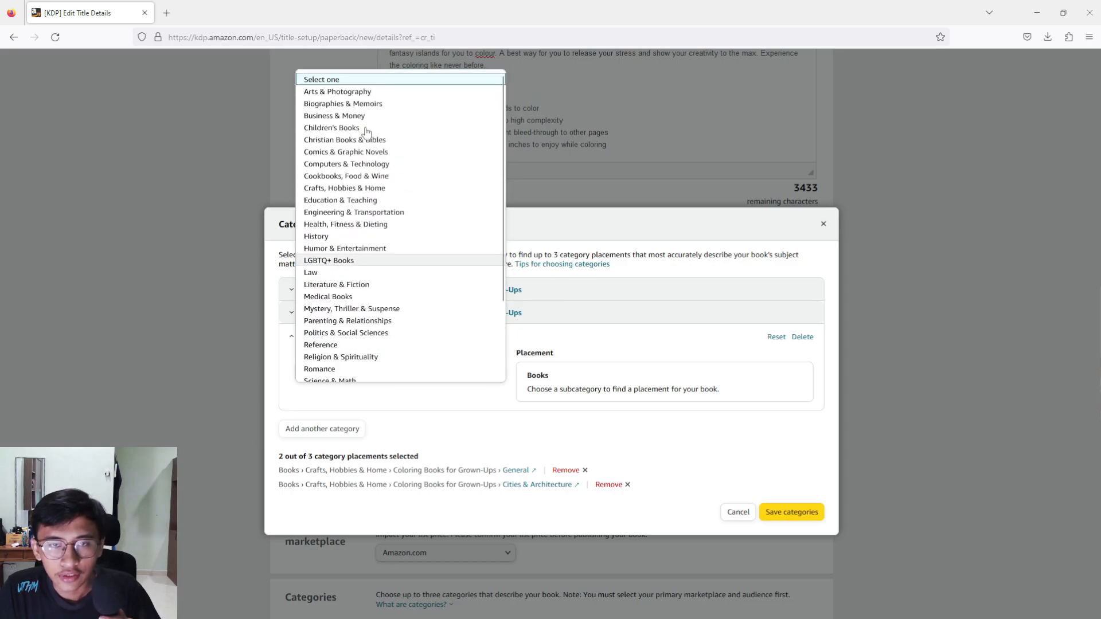
left_click(366, 93)
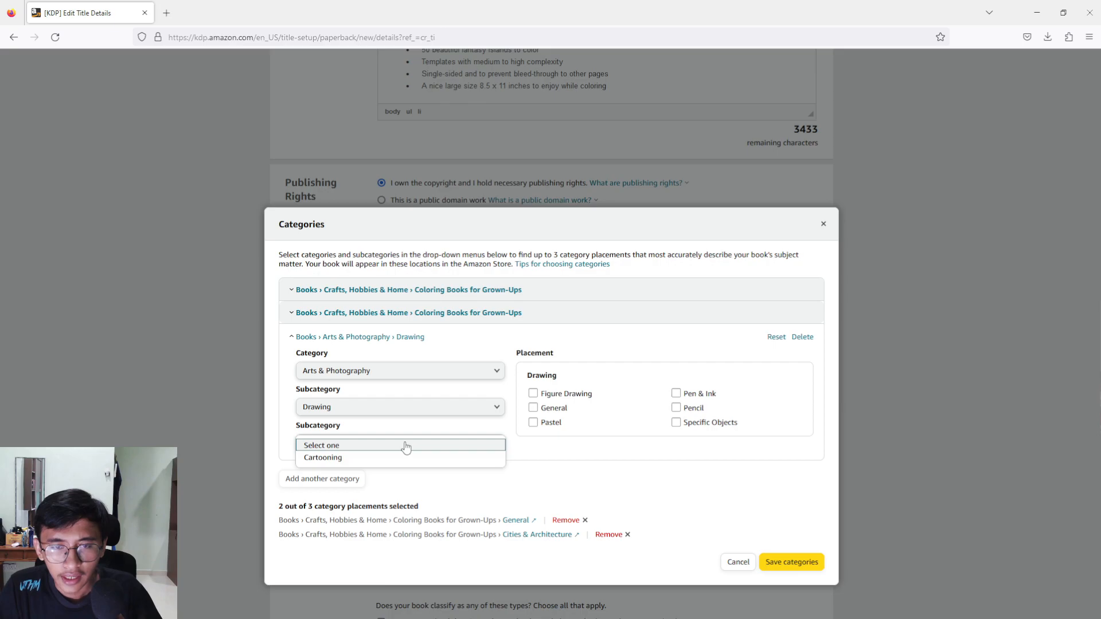
left_click(406, 446)
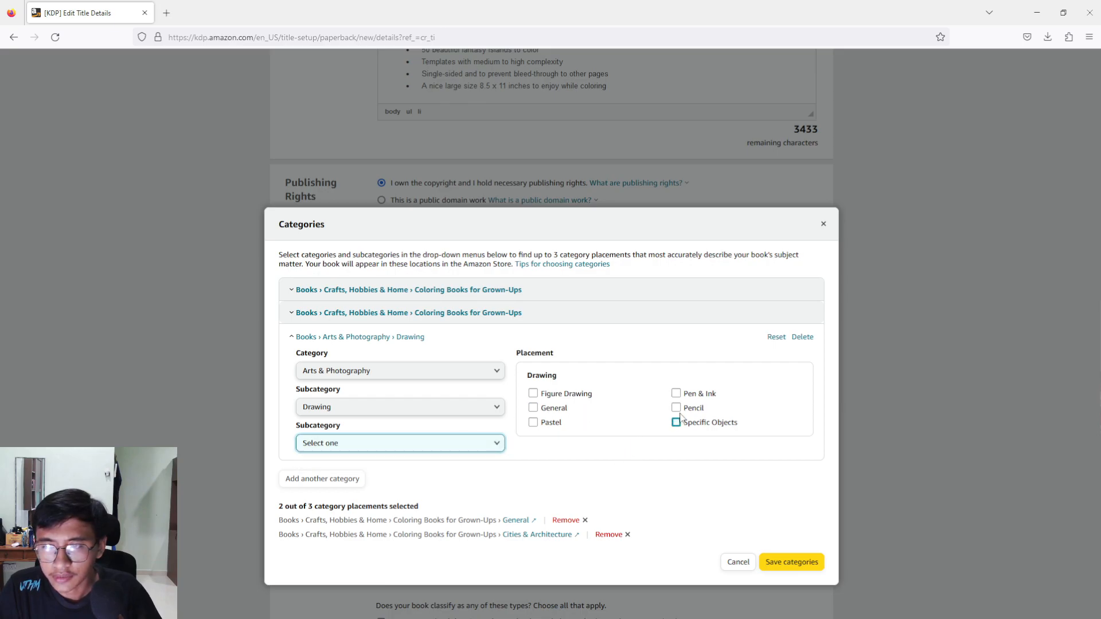
left_click(533, 407)
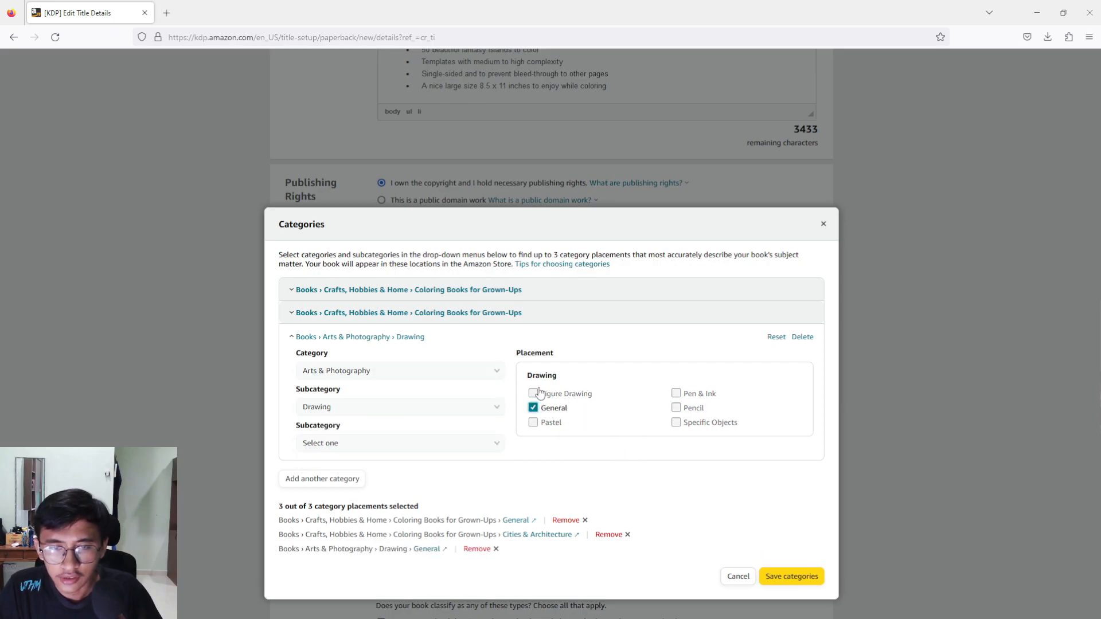
left_click(803, 581)
Enter "fantasy island coloring book" as the first keyword for the book.
scroll(730, 442, "down", 4)
scroll(596, 381, "down", 1)
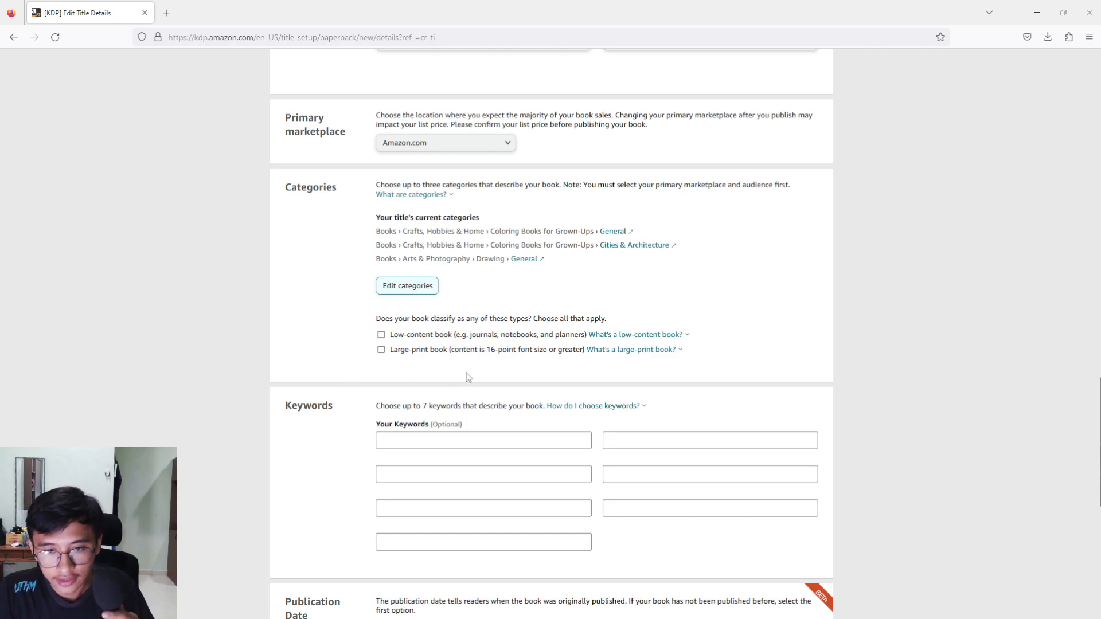
scroll(379, 423, "down", 3)
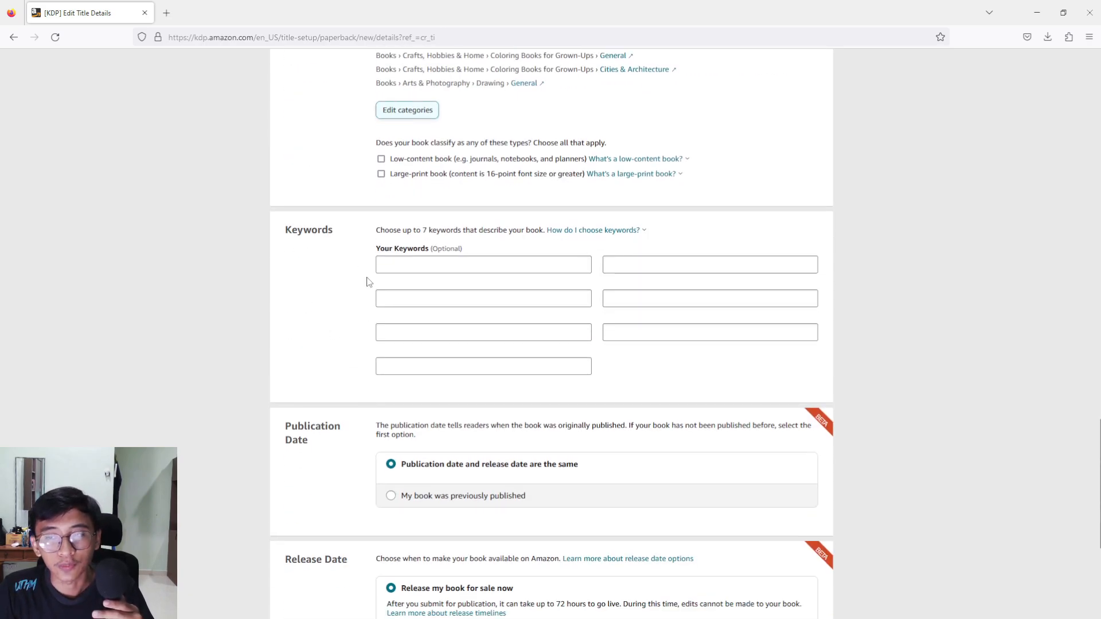
left_click(680, 192)
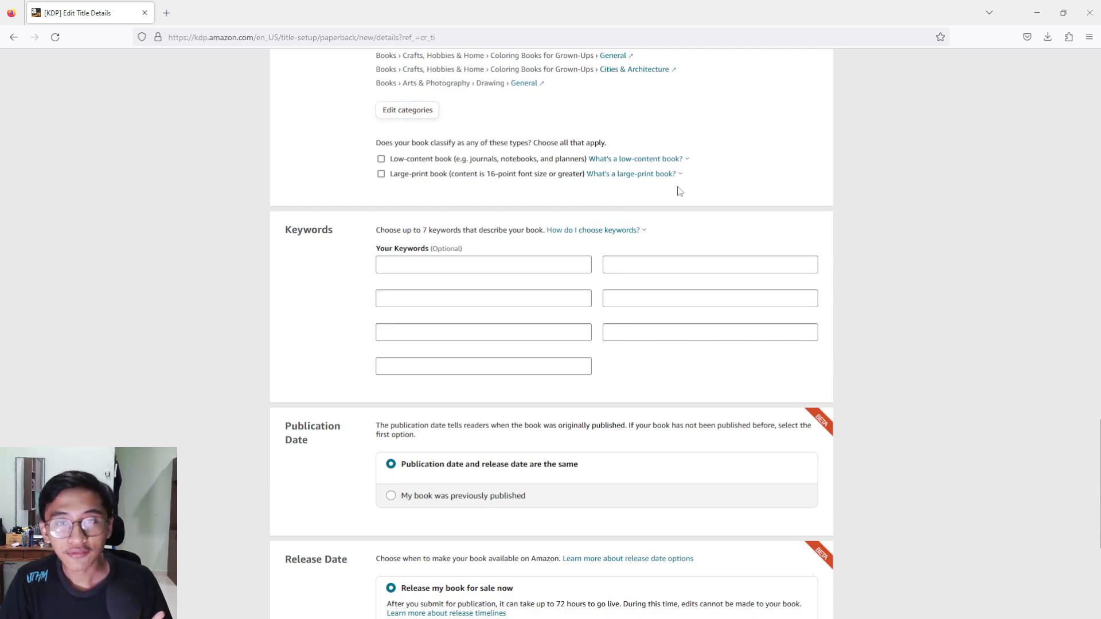
left_click(429, 266)
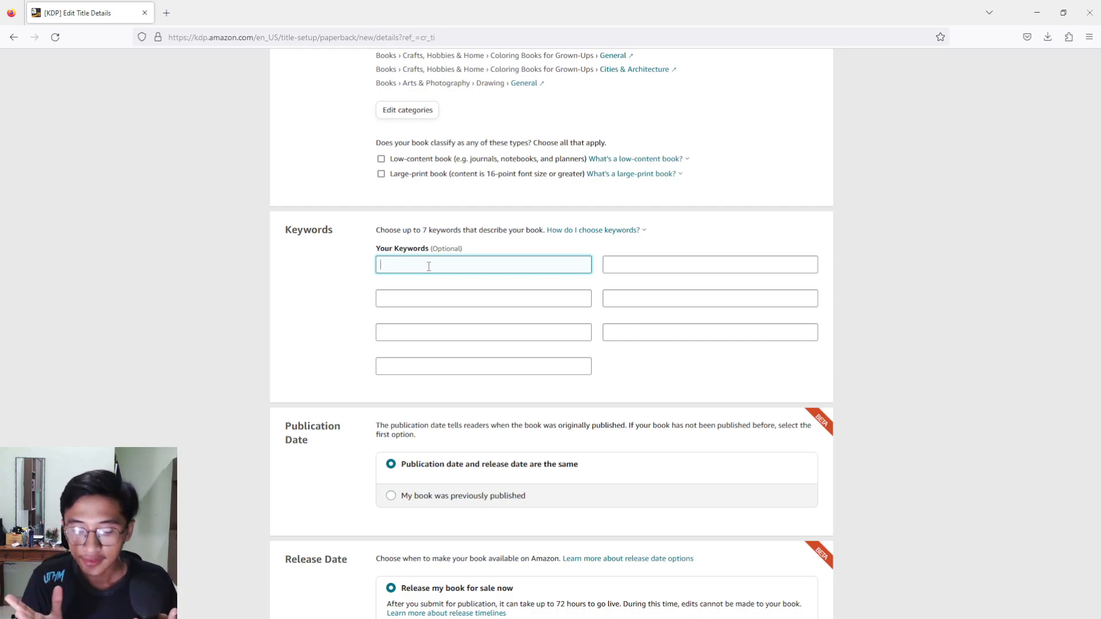
type("fantasy")
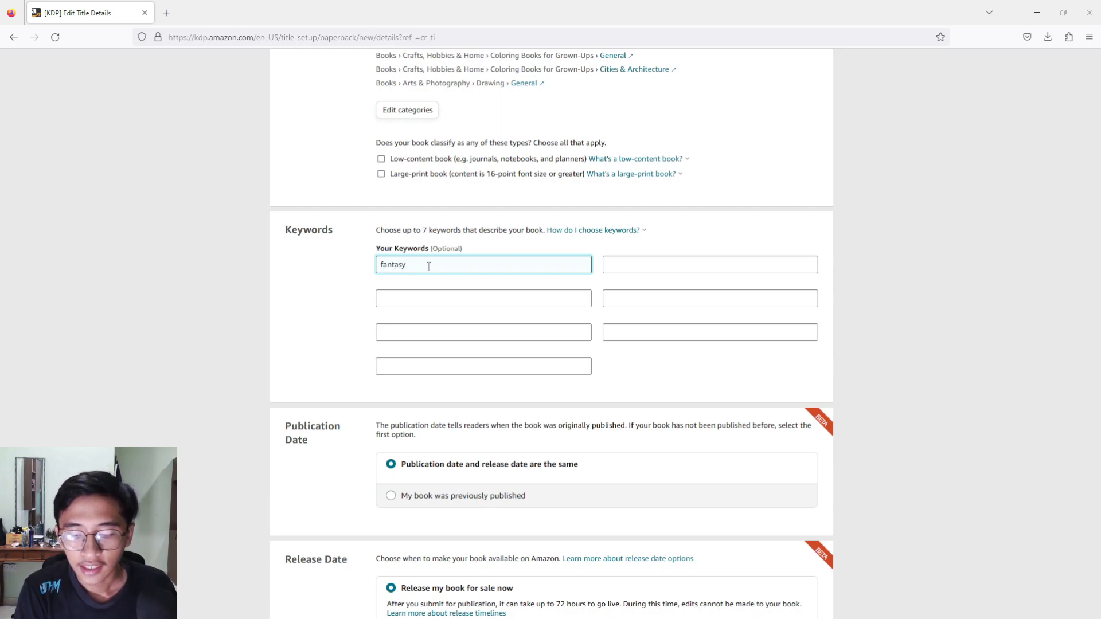
type(" island coloring book")
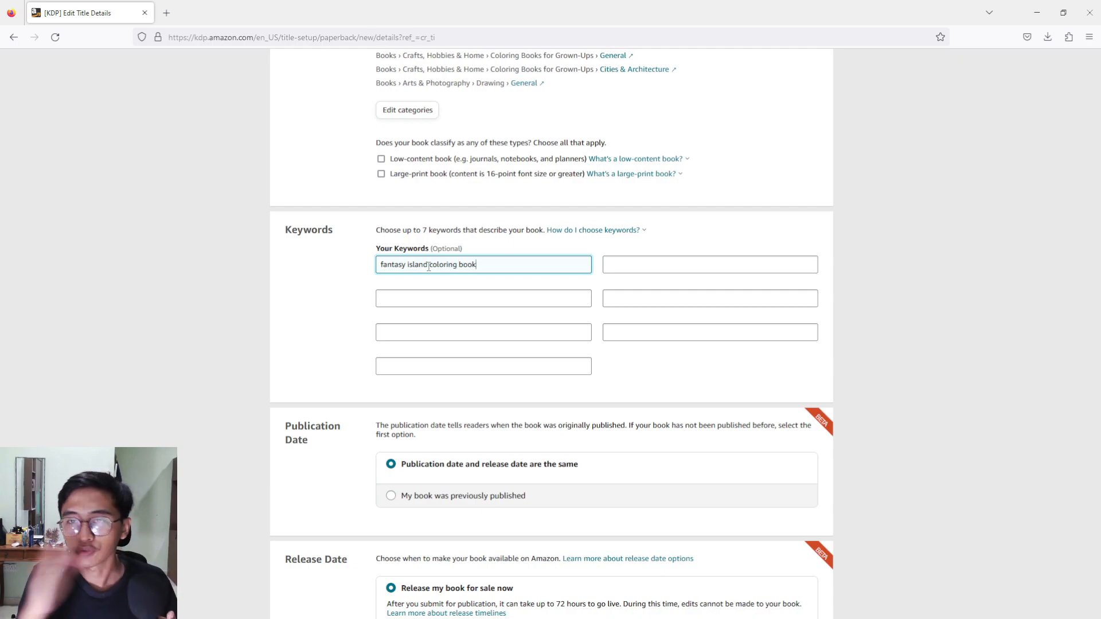
Enter "fantasy, creative, islands, coloring,activity" as the keyword directly below the first keyword.
left_click(406, 299)
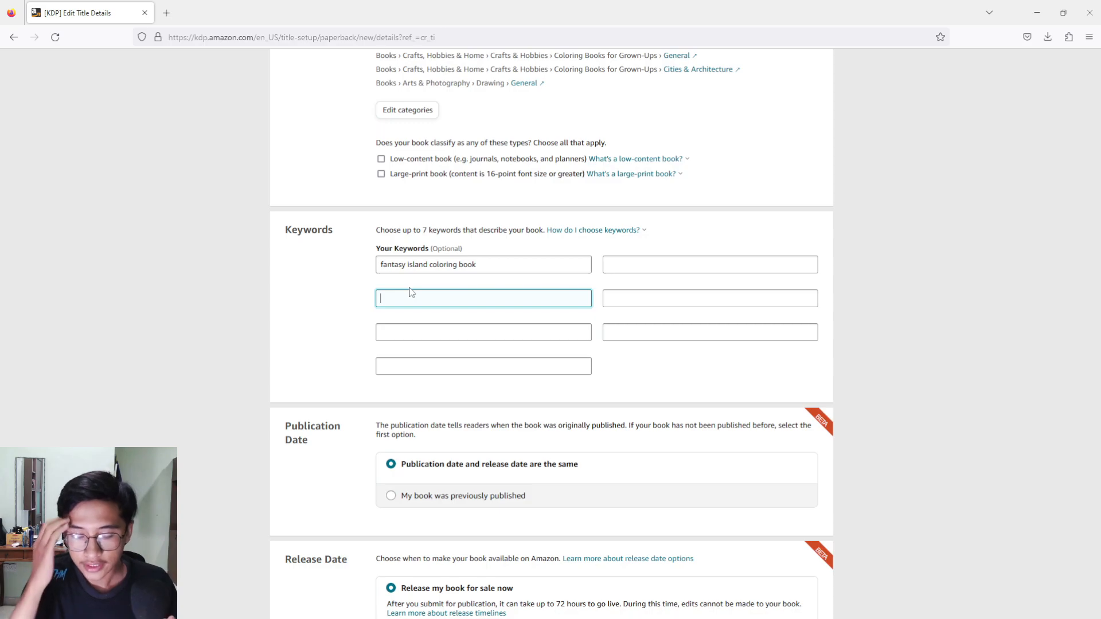
type("fantasy")
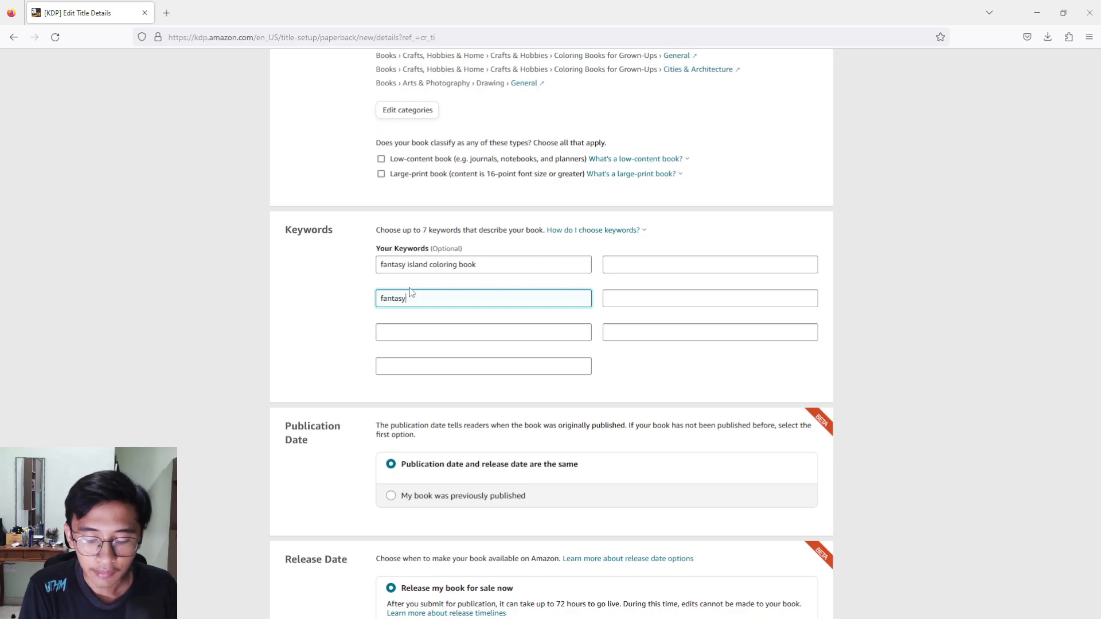
type(", ")
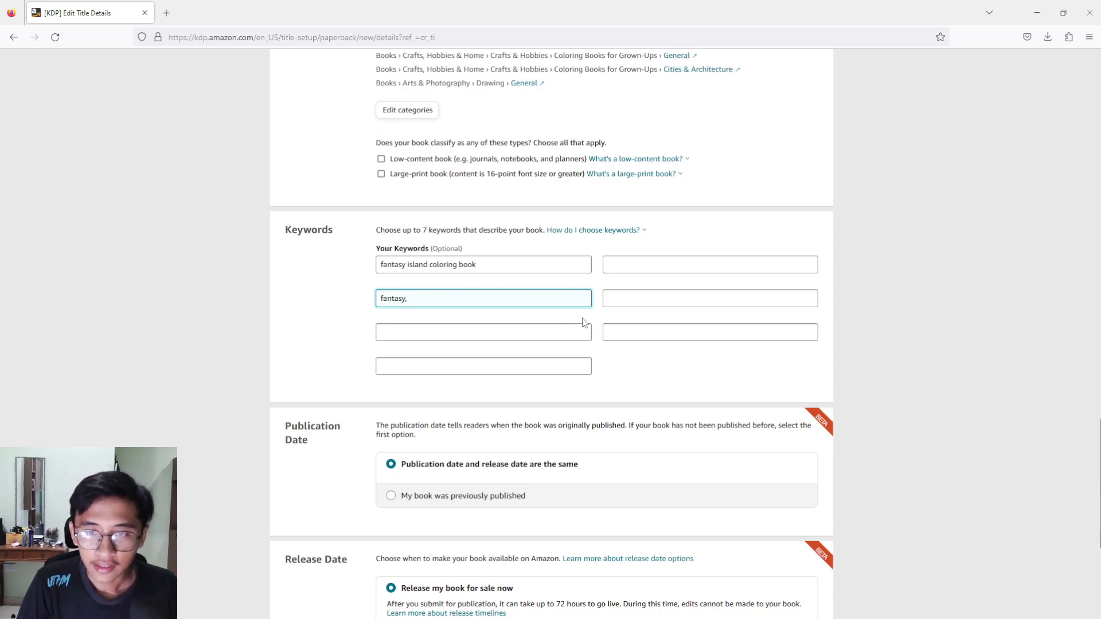
type("creati")
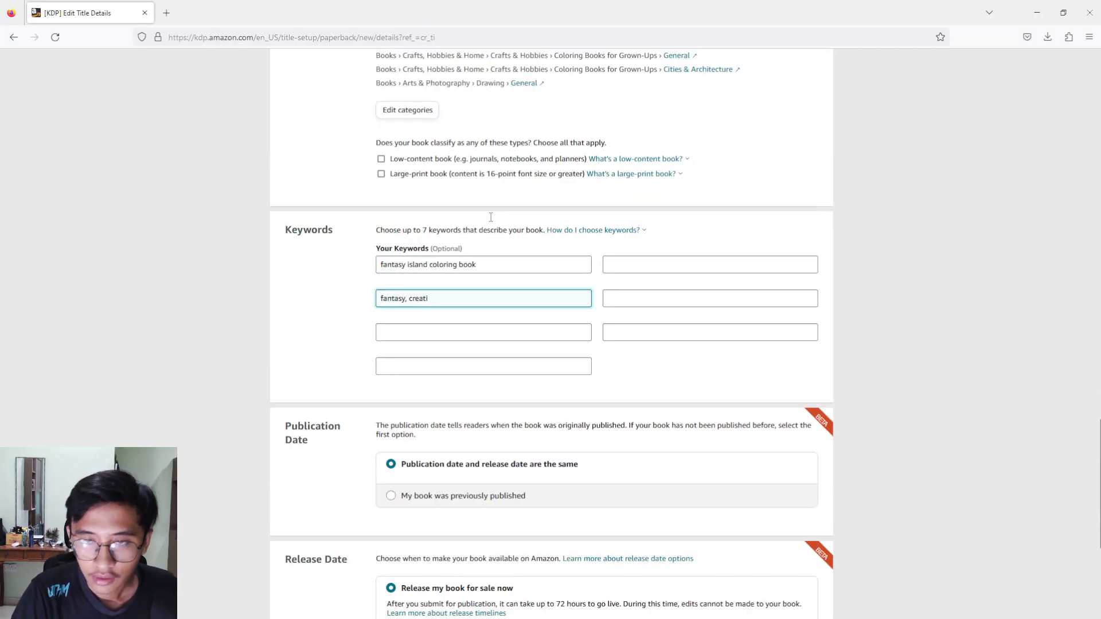
type("ve, isla")
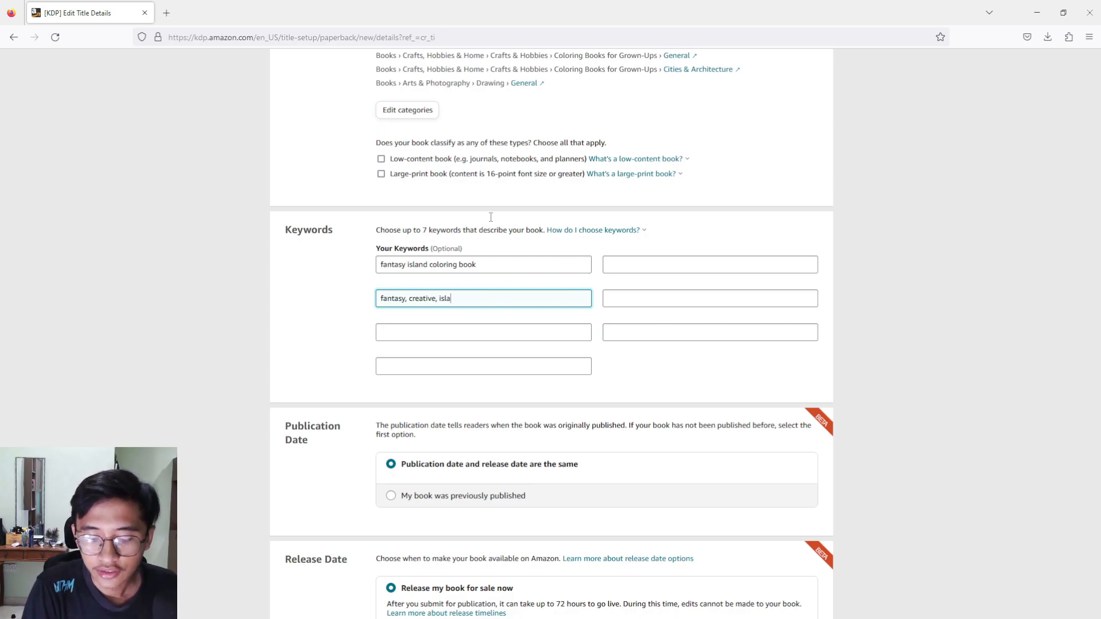
type("nds, coloring,actib")
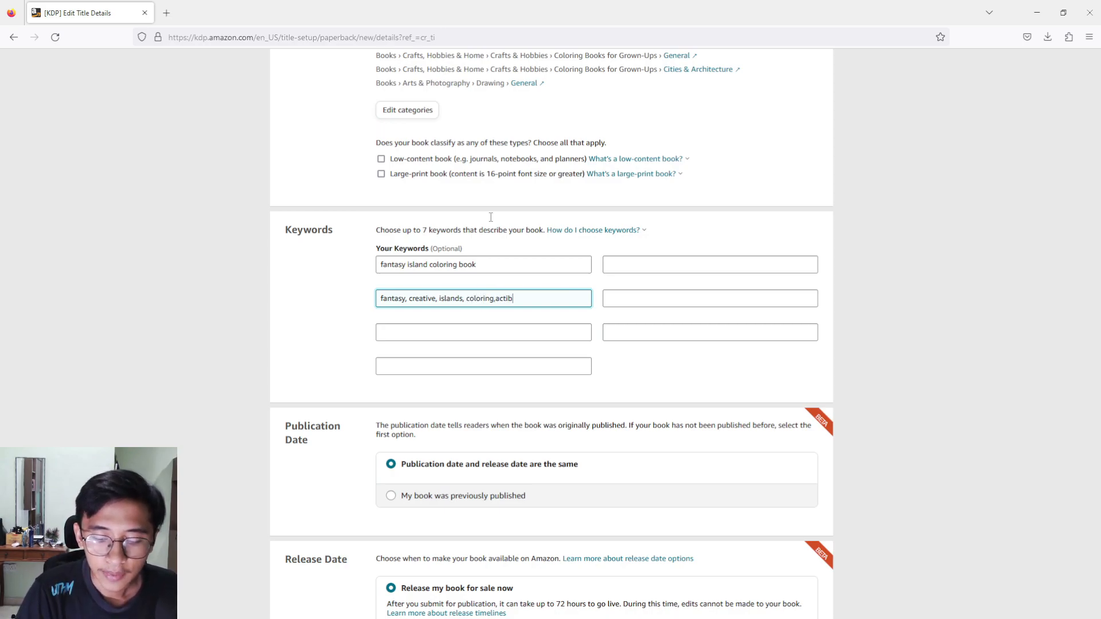
type("ity")
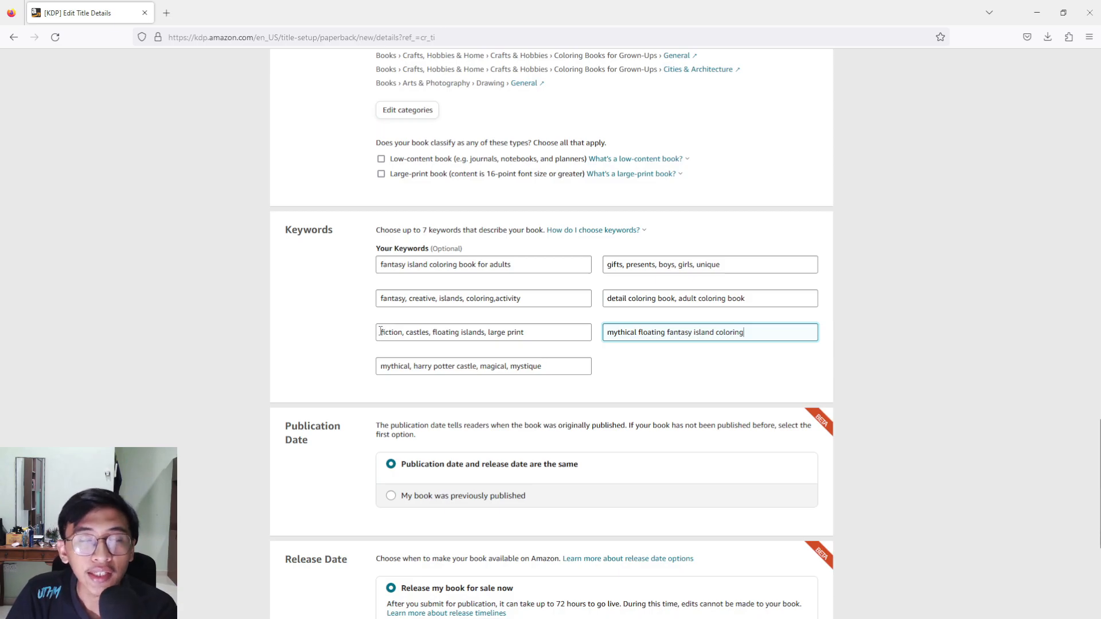
left_click_drag(381, 332, 443, 337)
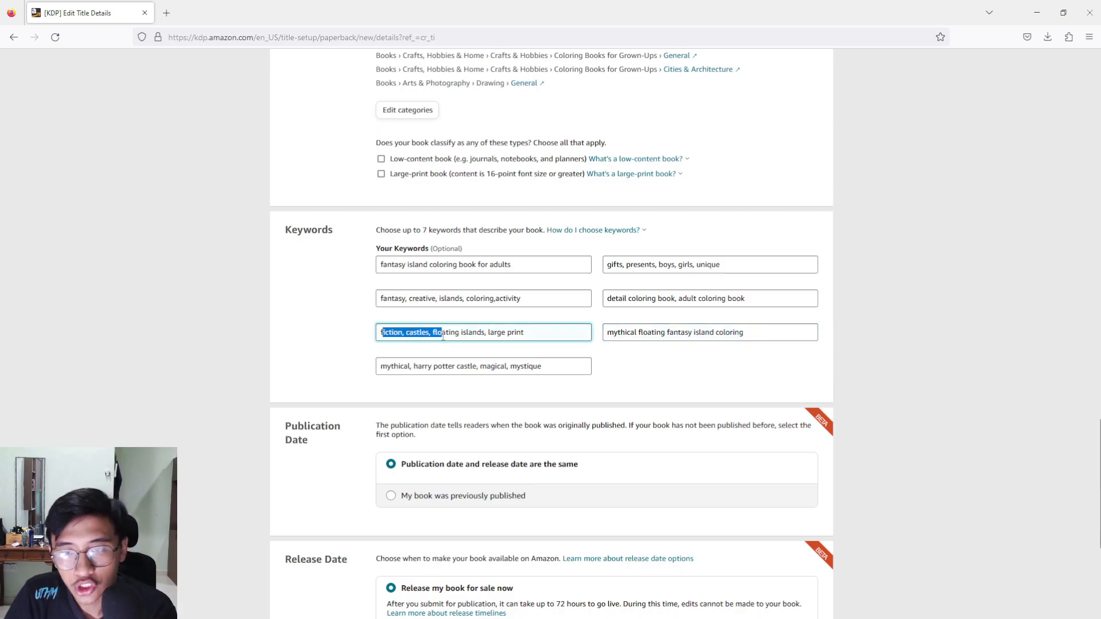
left_click(456, 335)
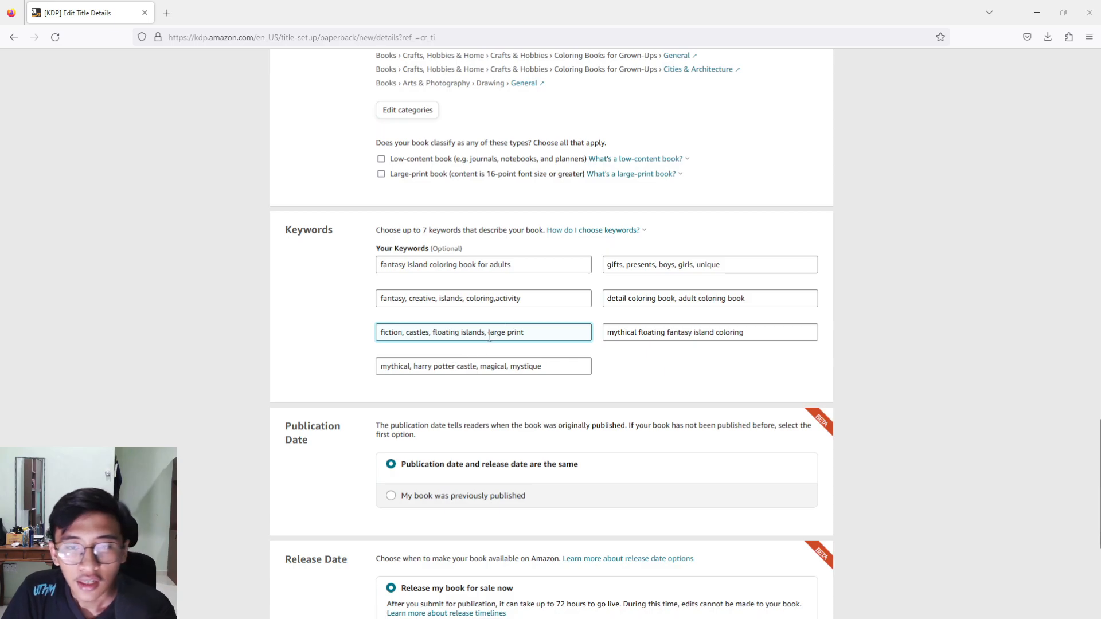
left_click_drag(386, 367, 506, 367)
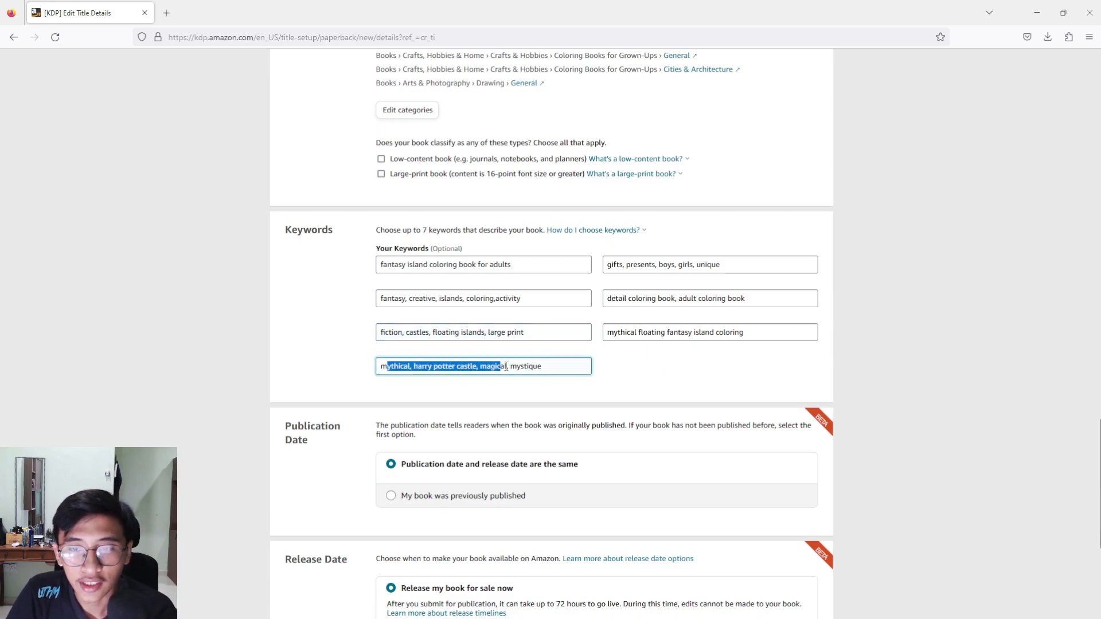
left_click(523, 367)
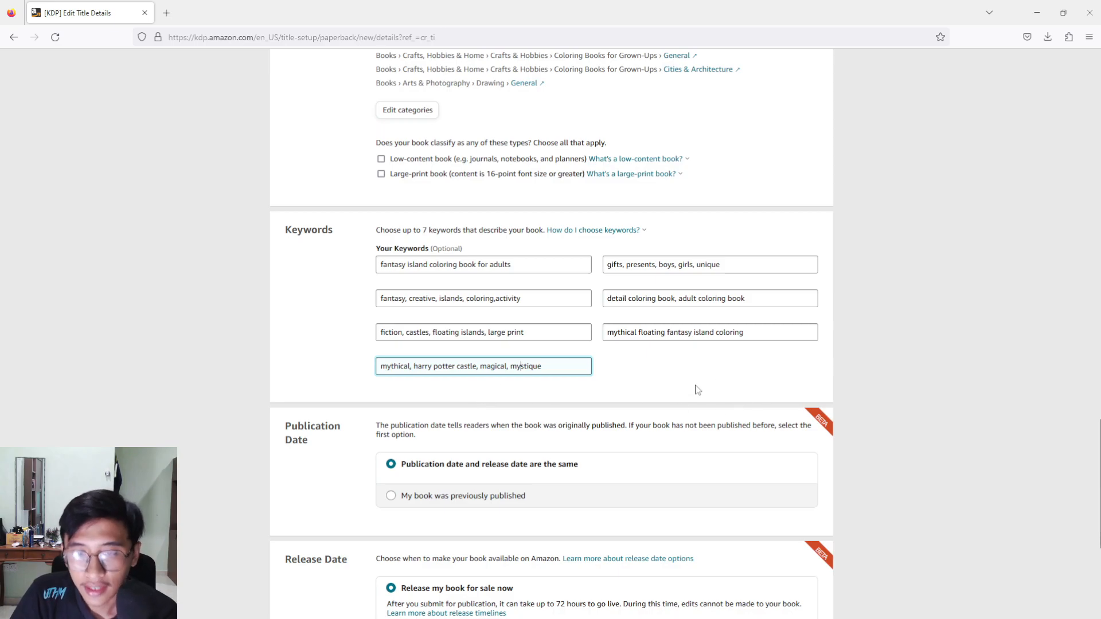
Keep the same publication and release date with immediate release, and save the paperback details to continue to the content stage.
scroll(647, 374, "down", 3)
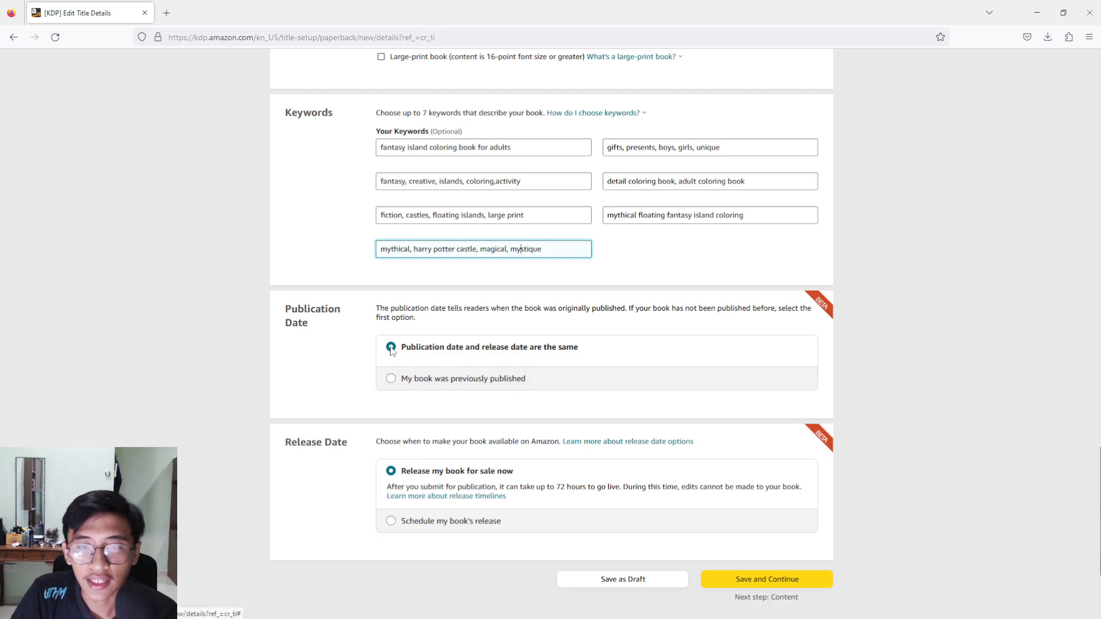
scroll(337, 456, "down", 1)
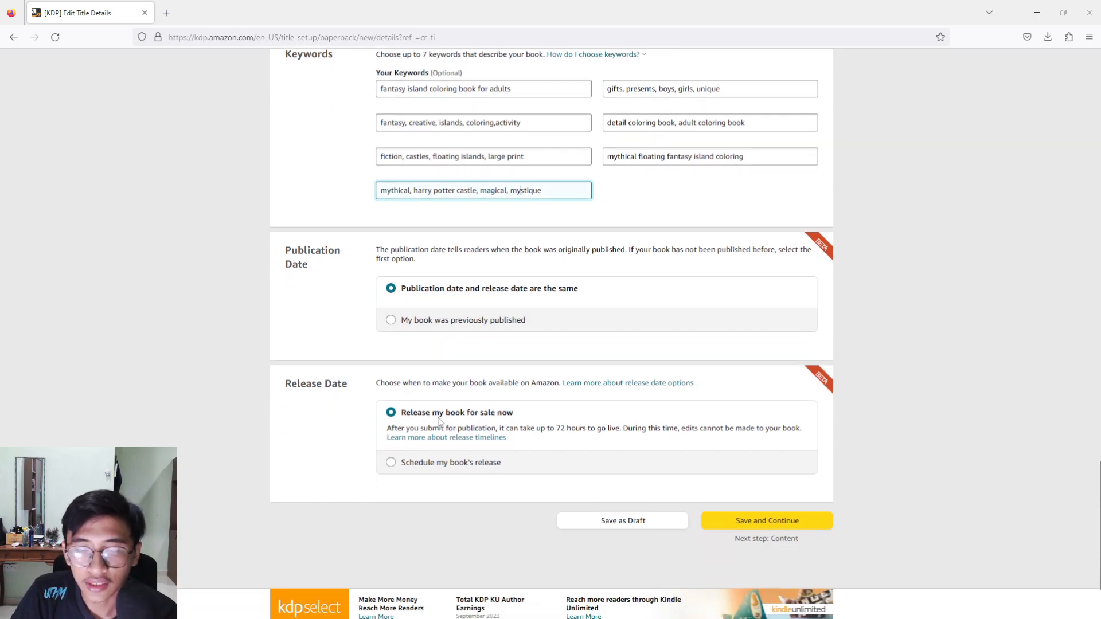
scroll(352, 411, "down", 2)
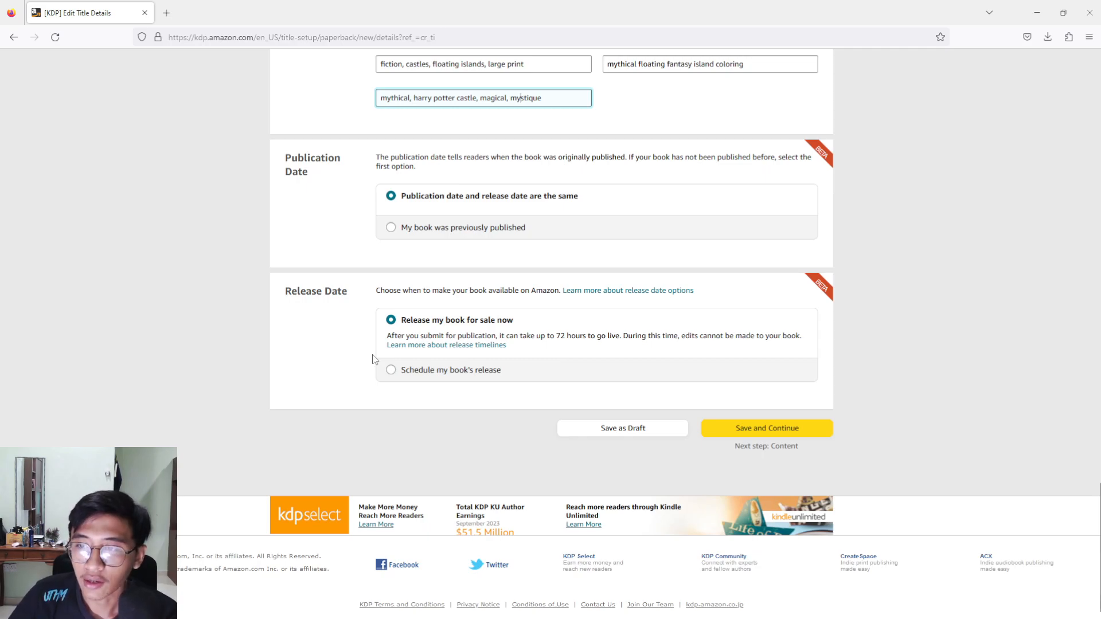
left_click(749, 436)
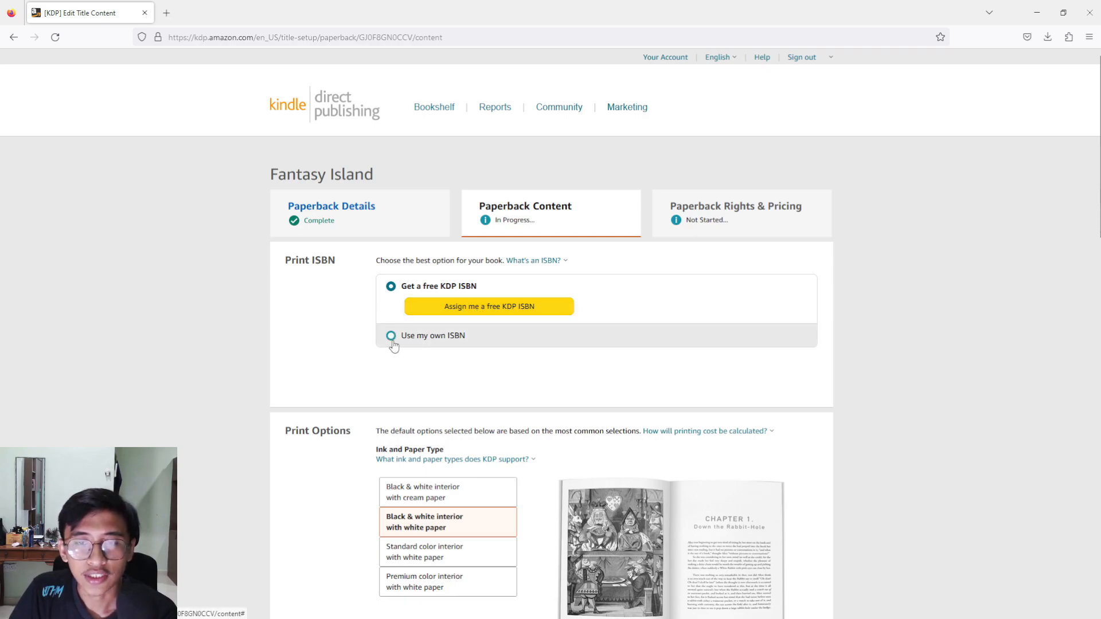
Assign a free KDP ISBN to the paperback.
left_click(477, 315)
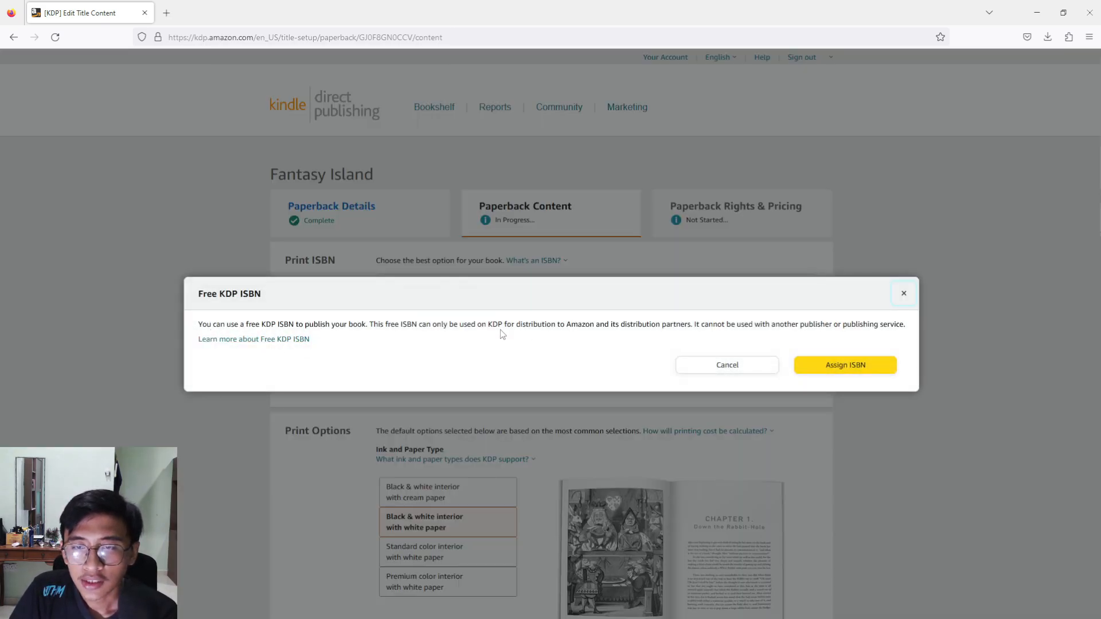
left_click(833, 371)
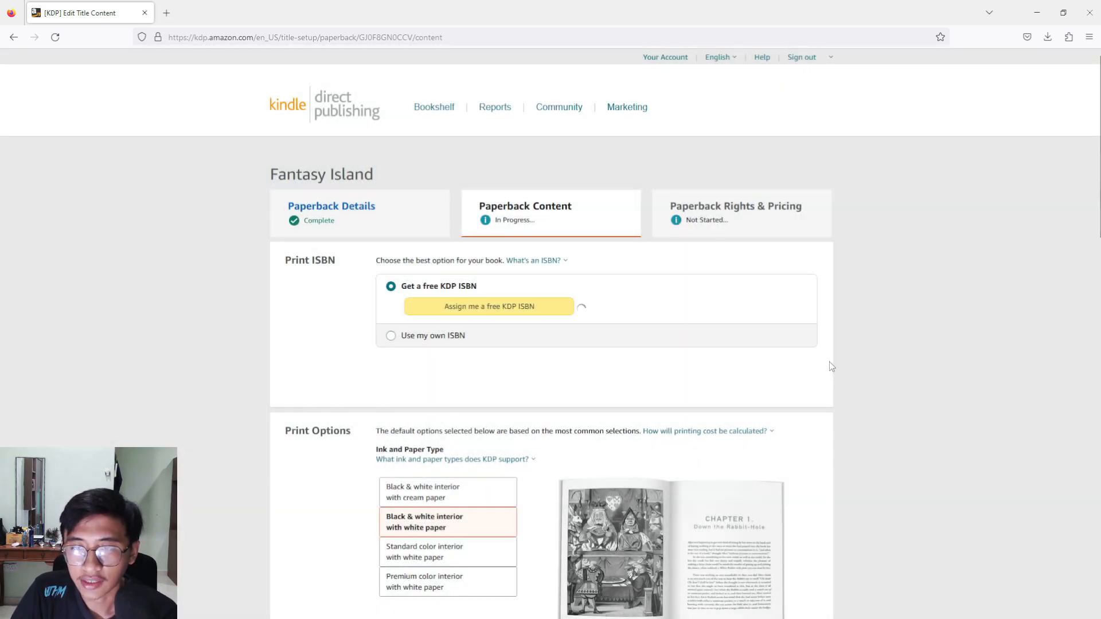
scroll(817, 365, "down", 1)
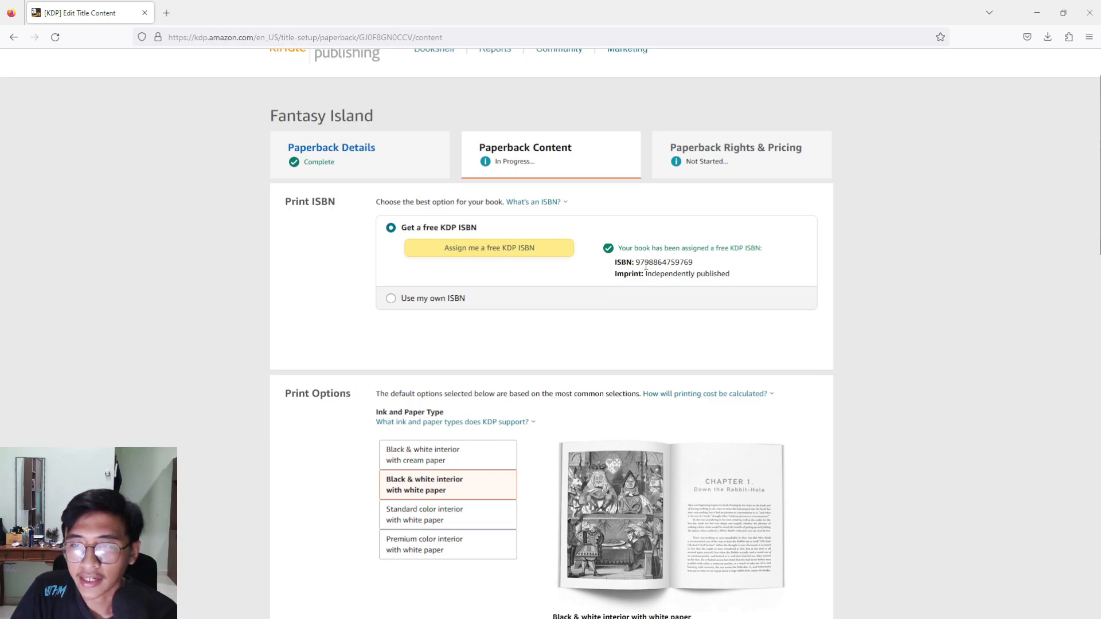
Keep the black & white interior with white paper and set the trim size to 8.5 x 11 in.
scroll(605, 260, "down", 3)
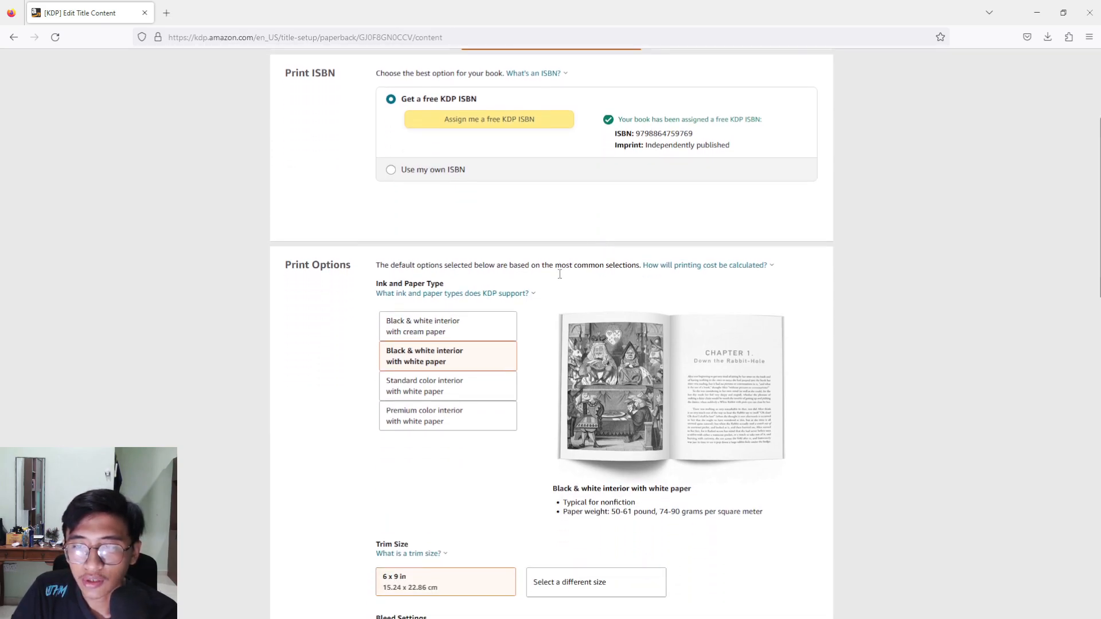
scroll(551, 280, "down", 2)
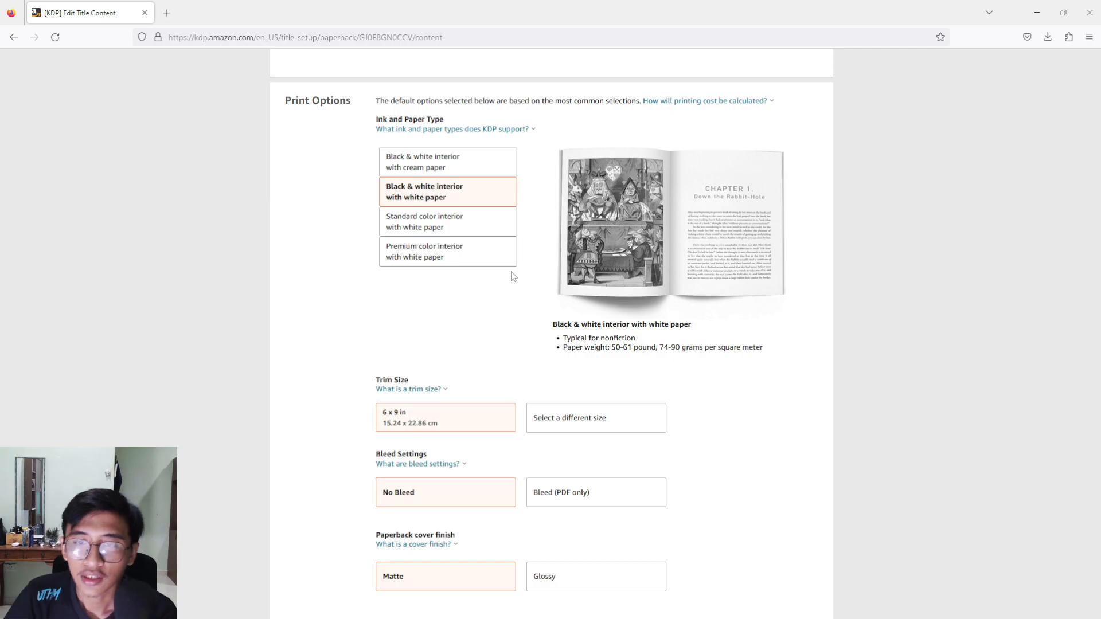
left_click(544, 424)
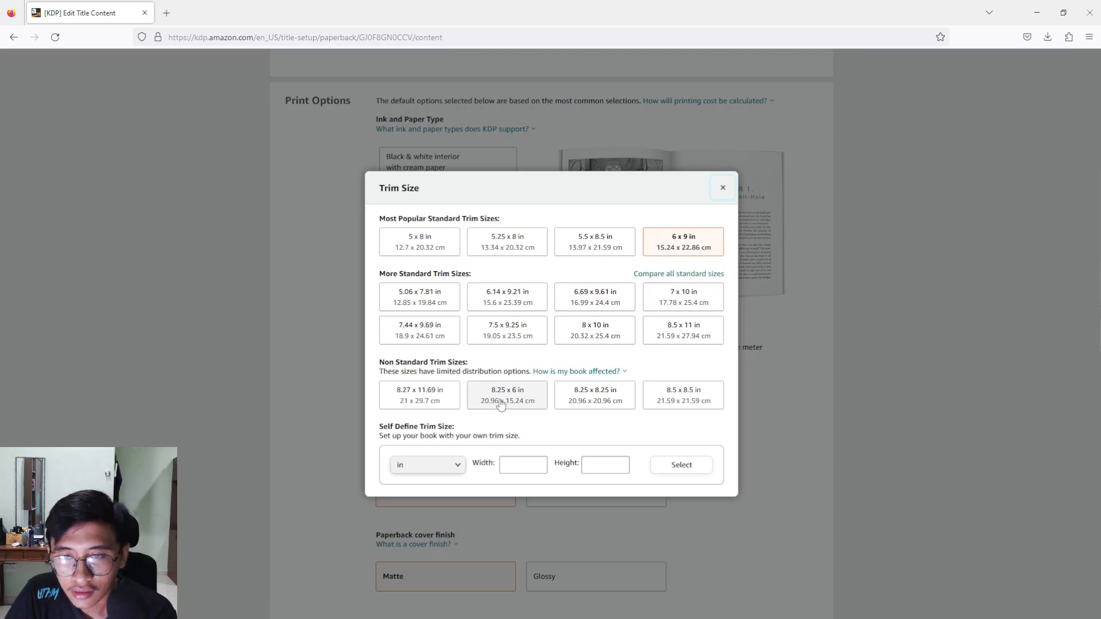
left_click(672, 337)
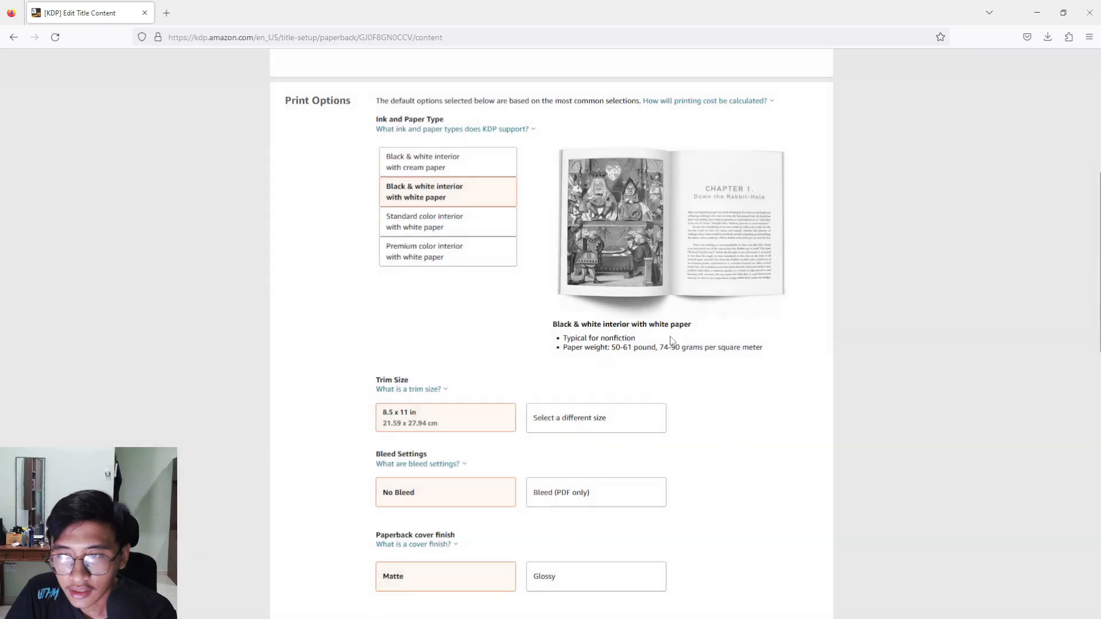
Set the bleed setting to Bleed (PDF only) and the paperback cover finish to Glossy.
scroll(536, 427, "down", 3)
left_click(412, 287)
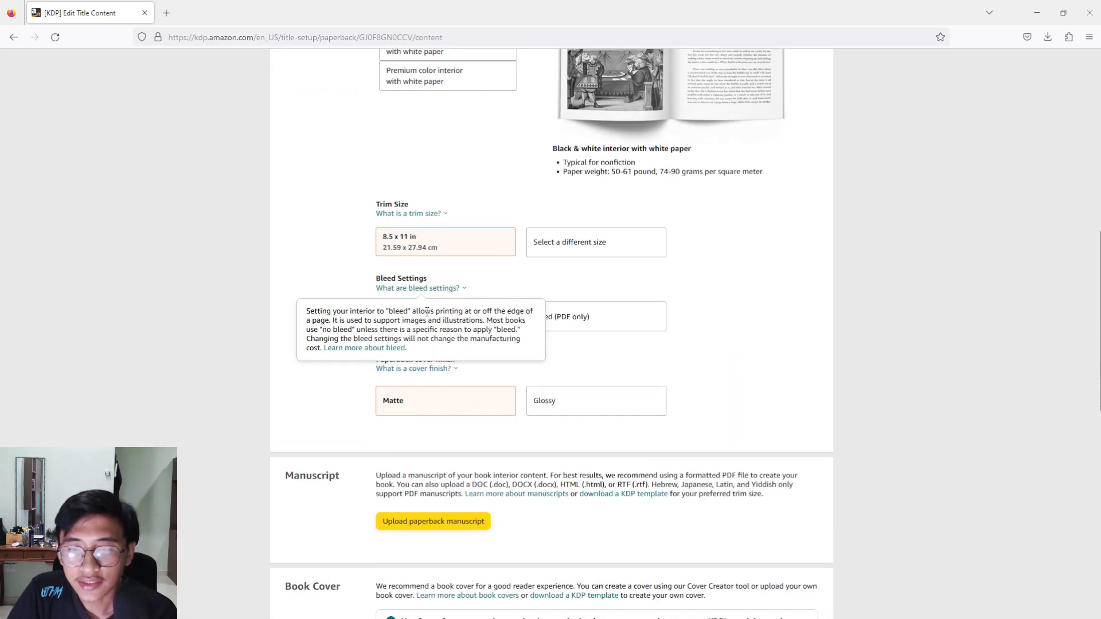
left_click(761, 284)
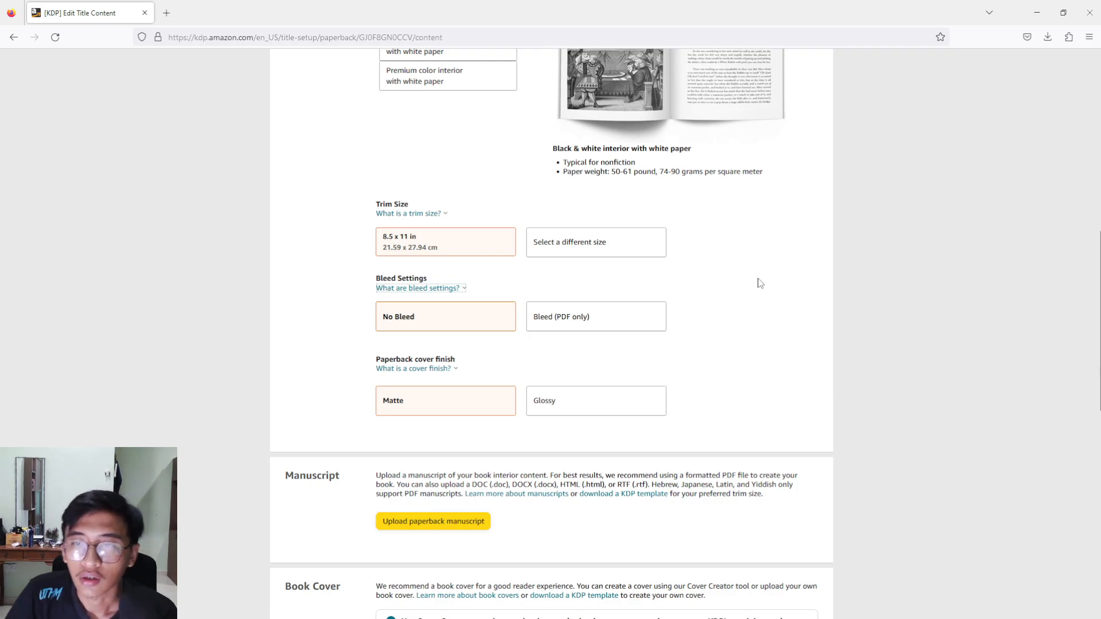
left_click(583, 327)
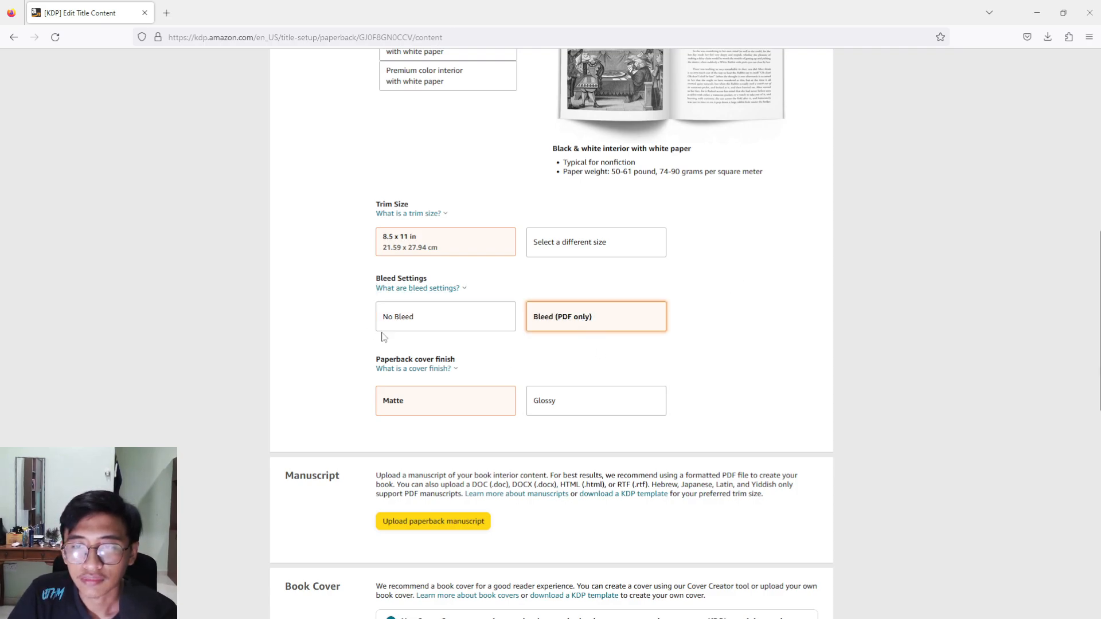
left_click(420, 369)
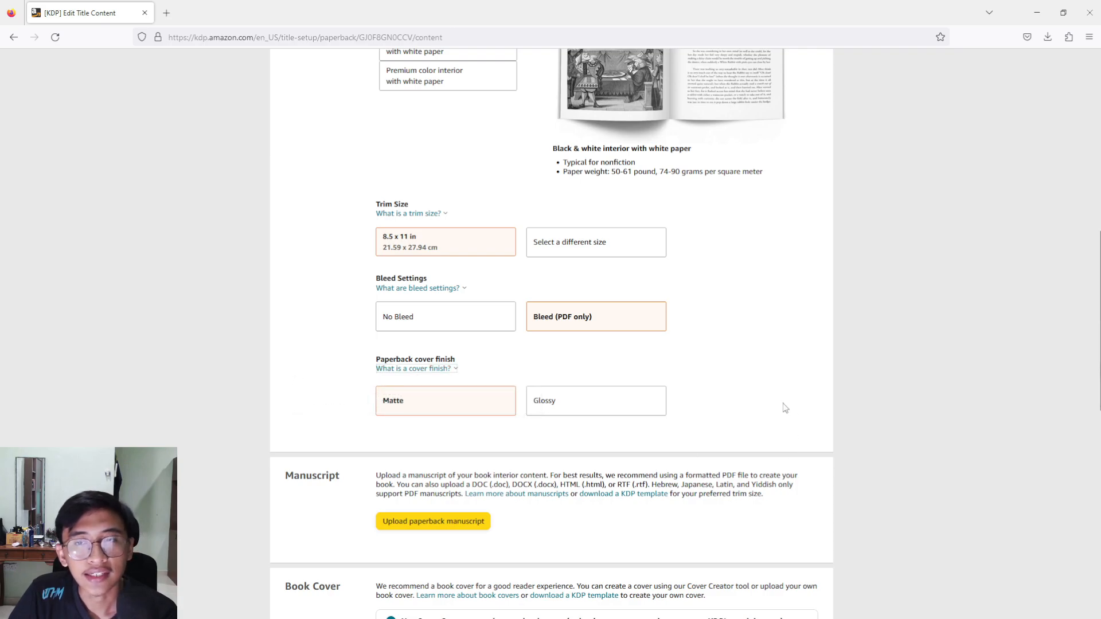
left_click(569, 407)
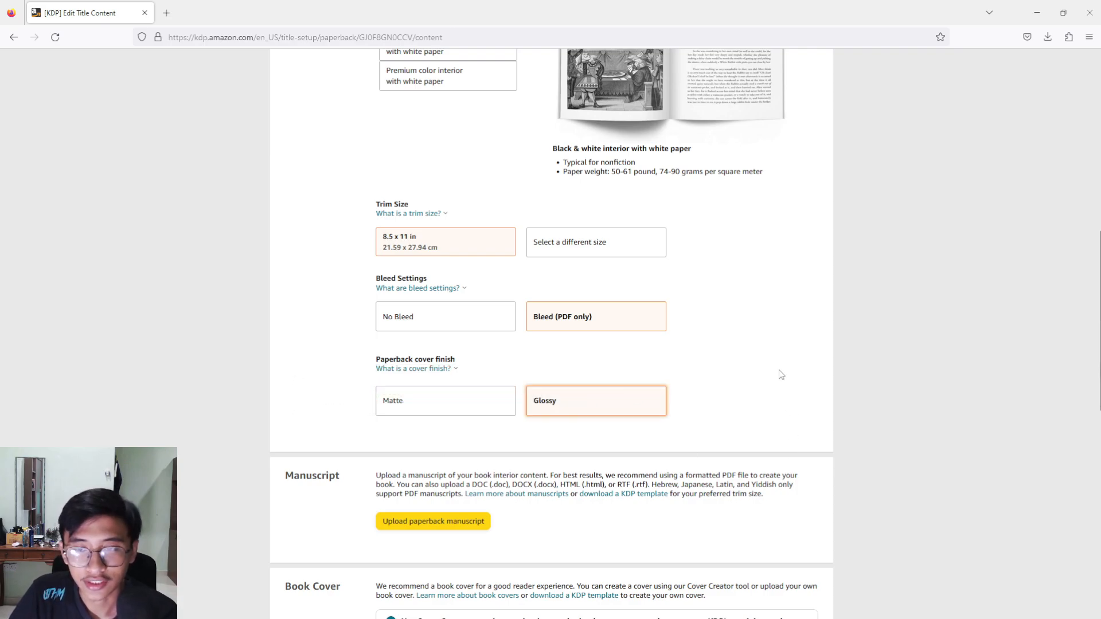
Upload "Add a heading-2.pdf" as the paperback manuscript.
scroll(780, 373, "down", 2)
scroll(764, 406, "down", 1)
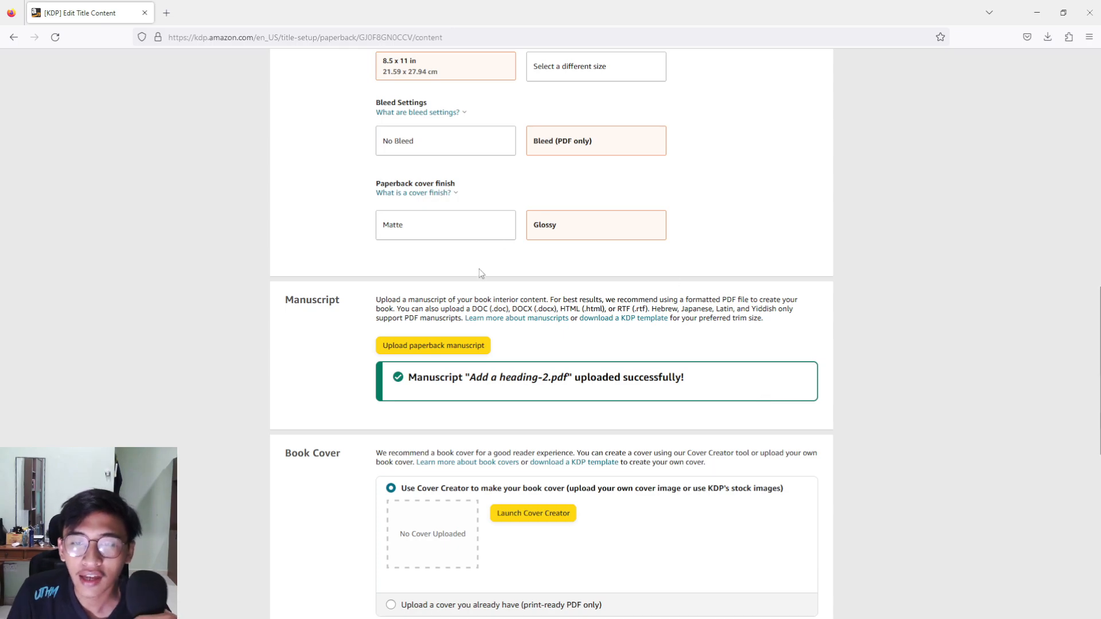
left_click_drag(413, 378, 695, 383)
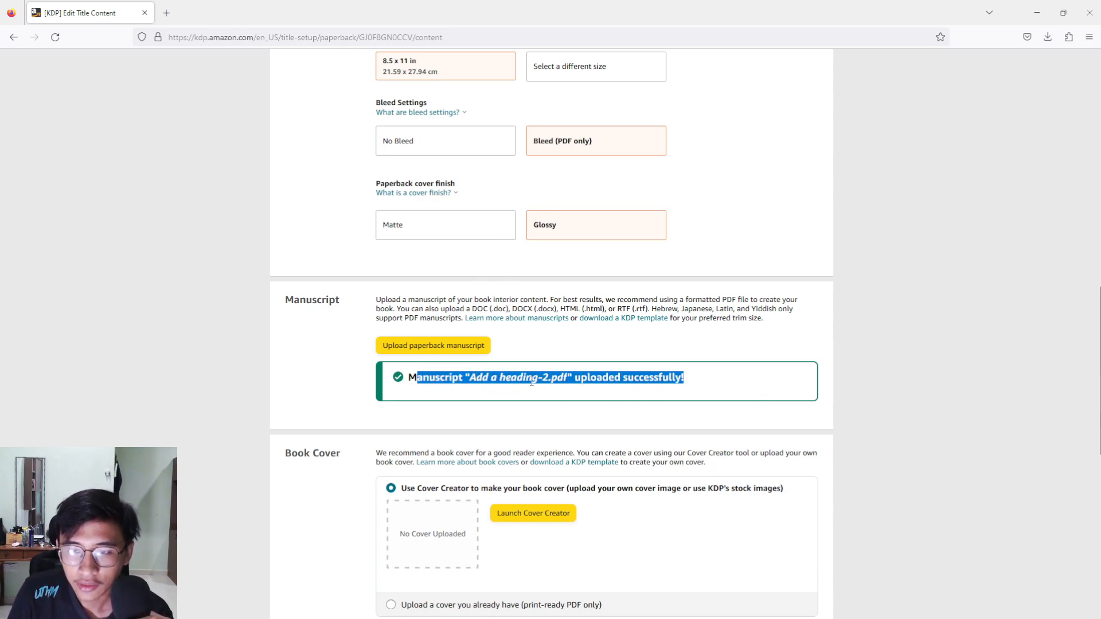
left_click(471, 379)
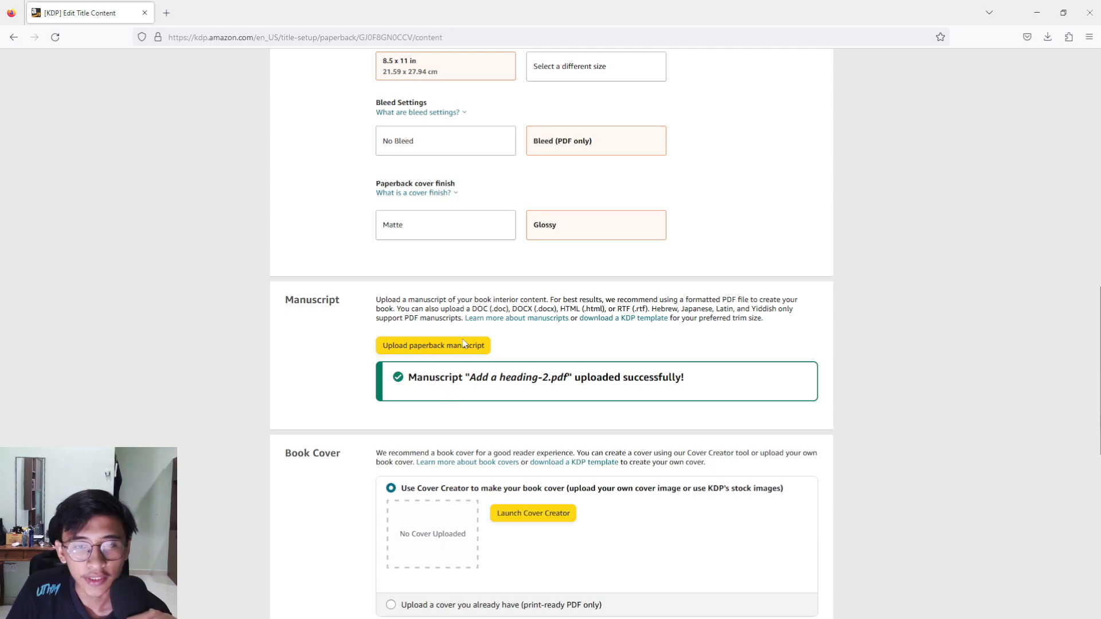
Choose to use an existing print-ready PDF cover and upload the cover file for the book.
scroll(564, 303, "down", 1)
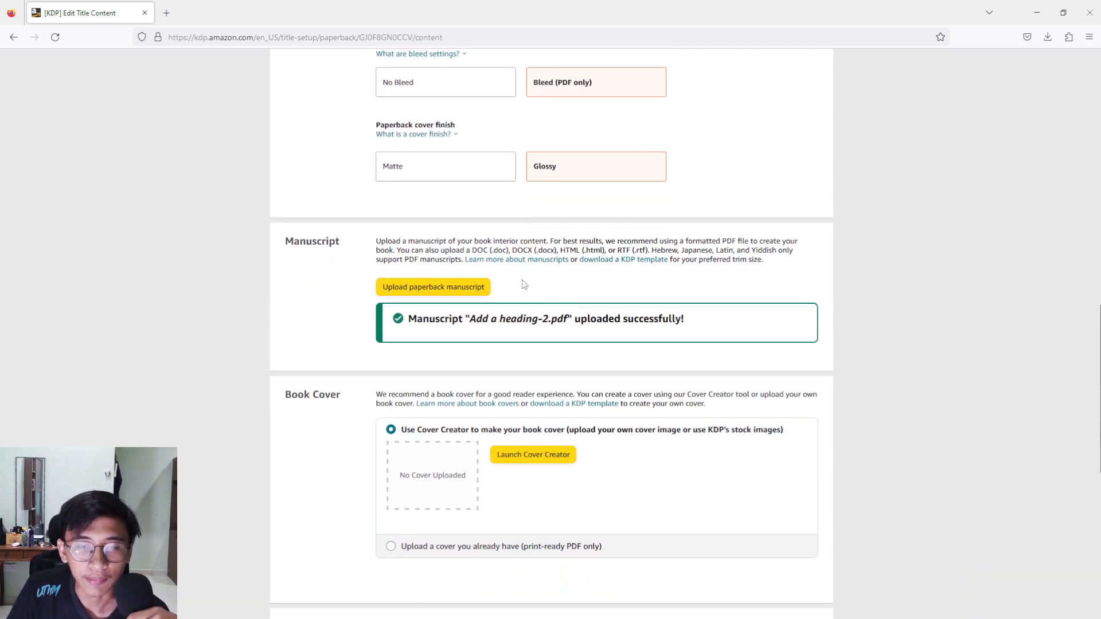
scroll(444, 238, "down", 1)
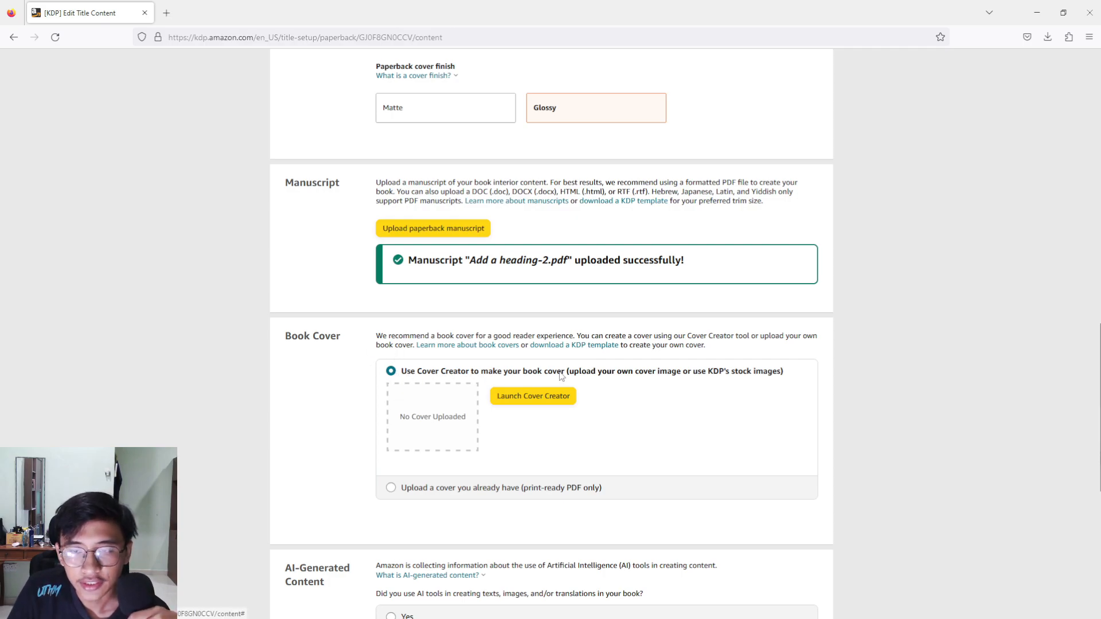
scroll(615, 376, "down", 1)
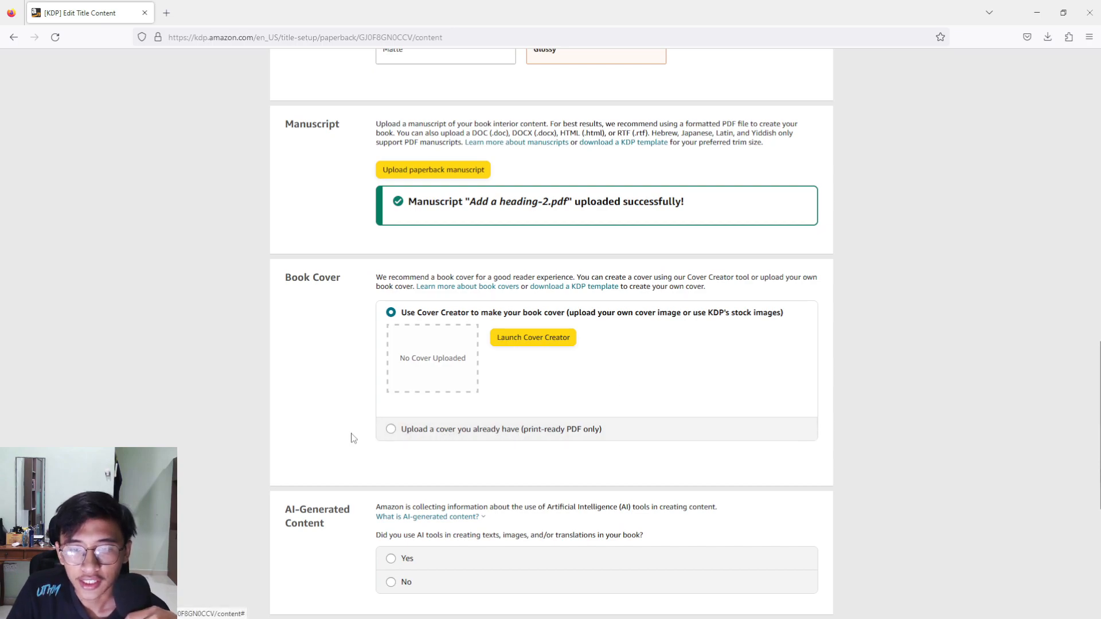
left_click(391, 430)
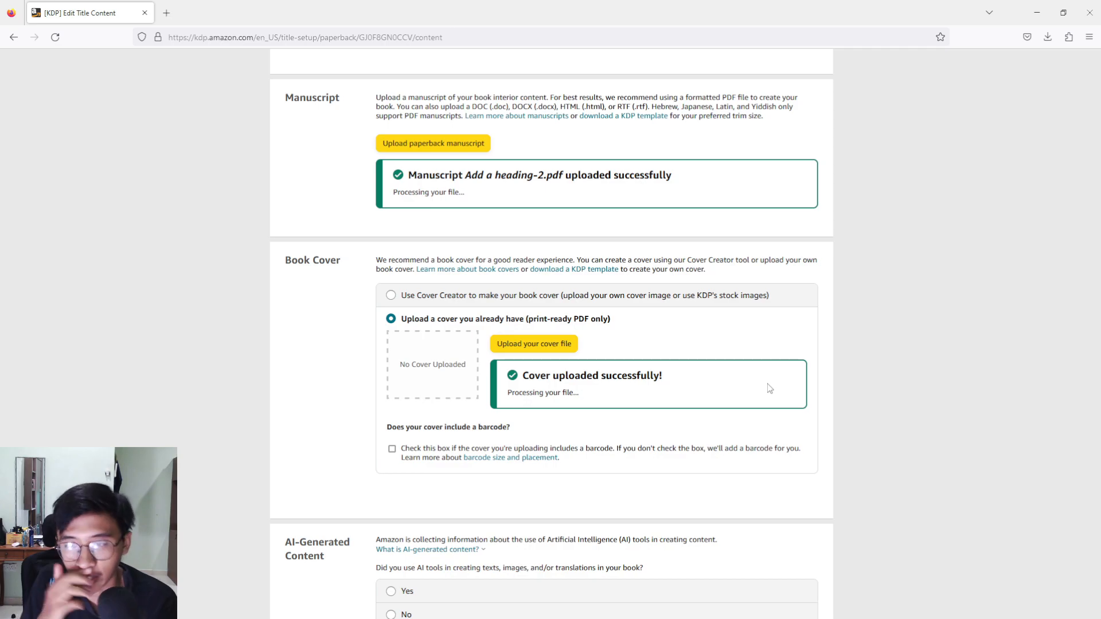
left_click_drag(523, 374, 668, 385)
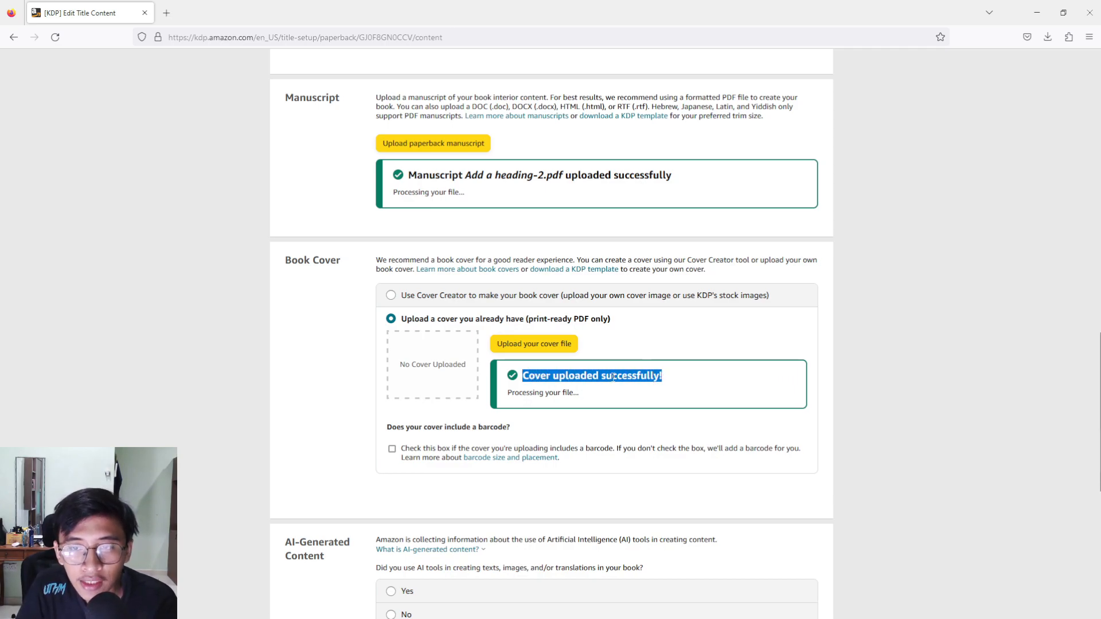
Check the manuscript and cover upload status and read the cover's barcode question on the paperback content page.
left_click(564, 394)
left_click_drag(405, 428, 513, 432)
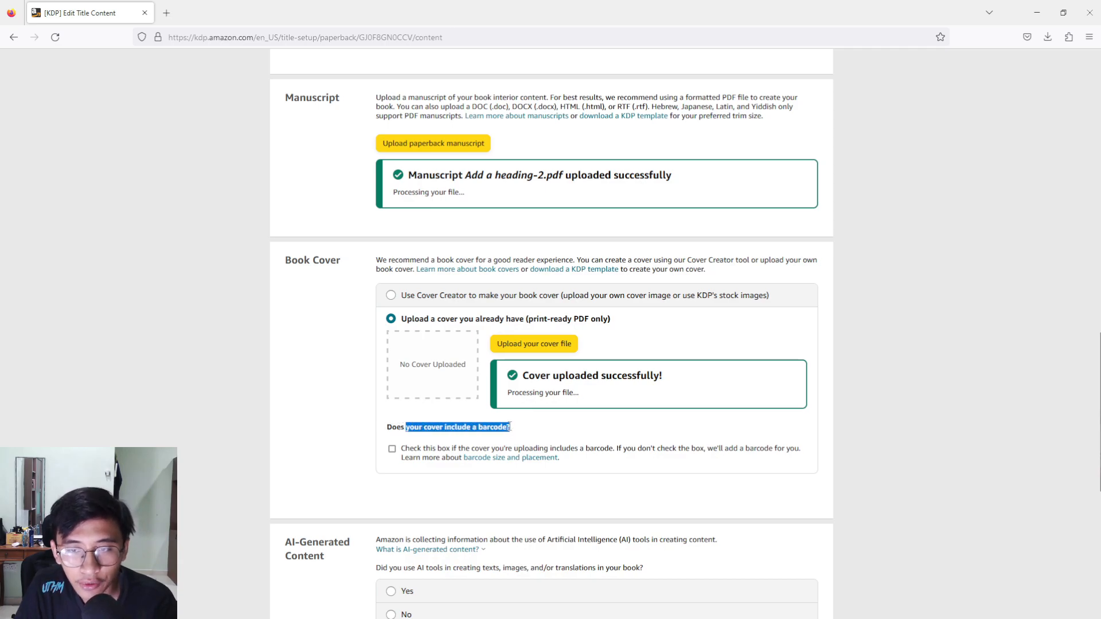
left_click(509, 427)
scroll(516, 413, "up", 15)
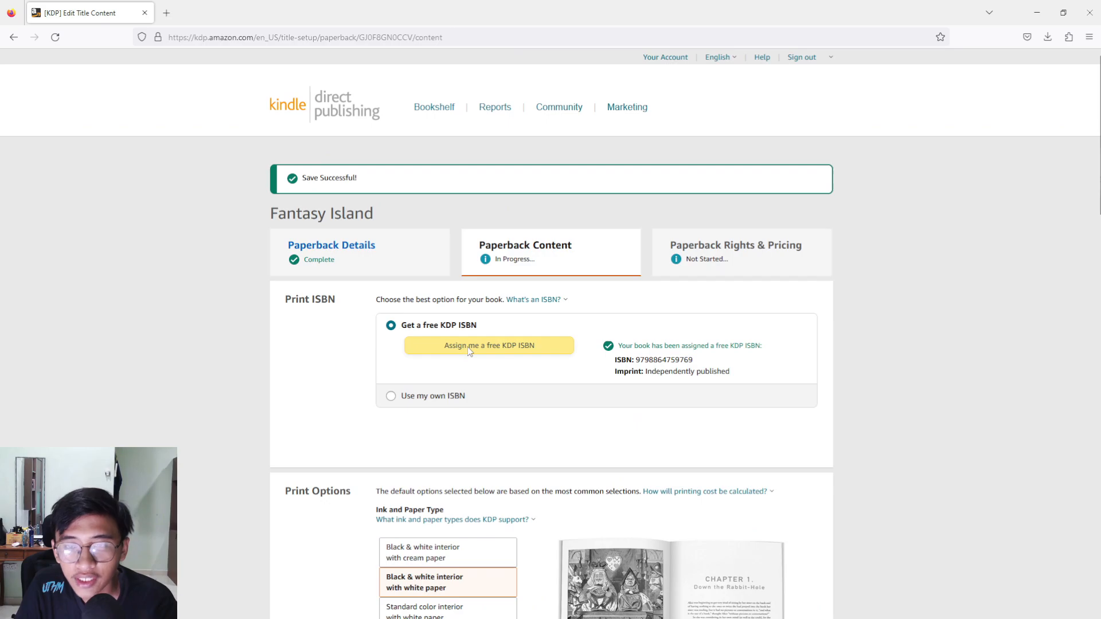
scroll(469, 351, "down", 20)
scroll(469, 351, "up", 8)
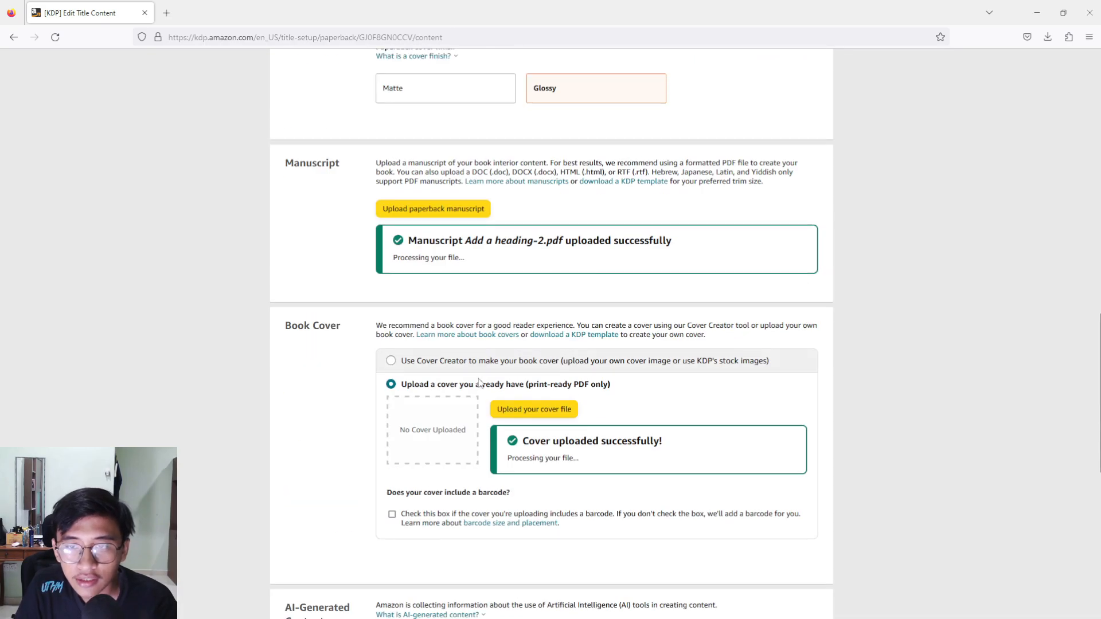
scroll(431, 412, "down", 2)
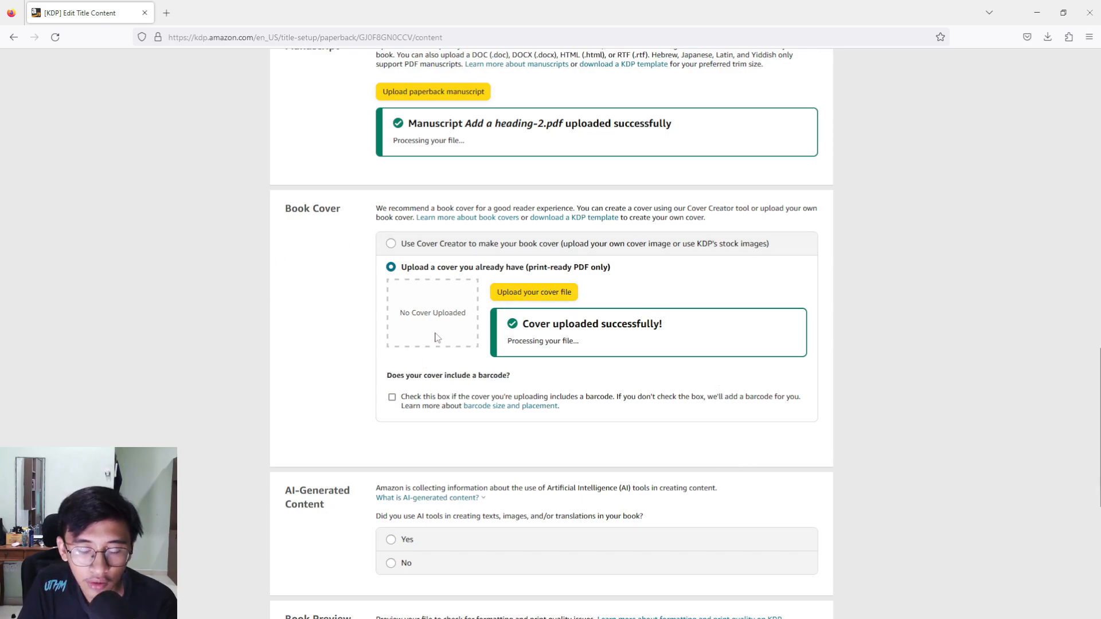
Declare that AI tools were used, with Texts set to None and Images to "Many AI-generated images, with minimal or no editing".
scroll(401, 361, "down", 3)
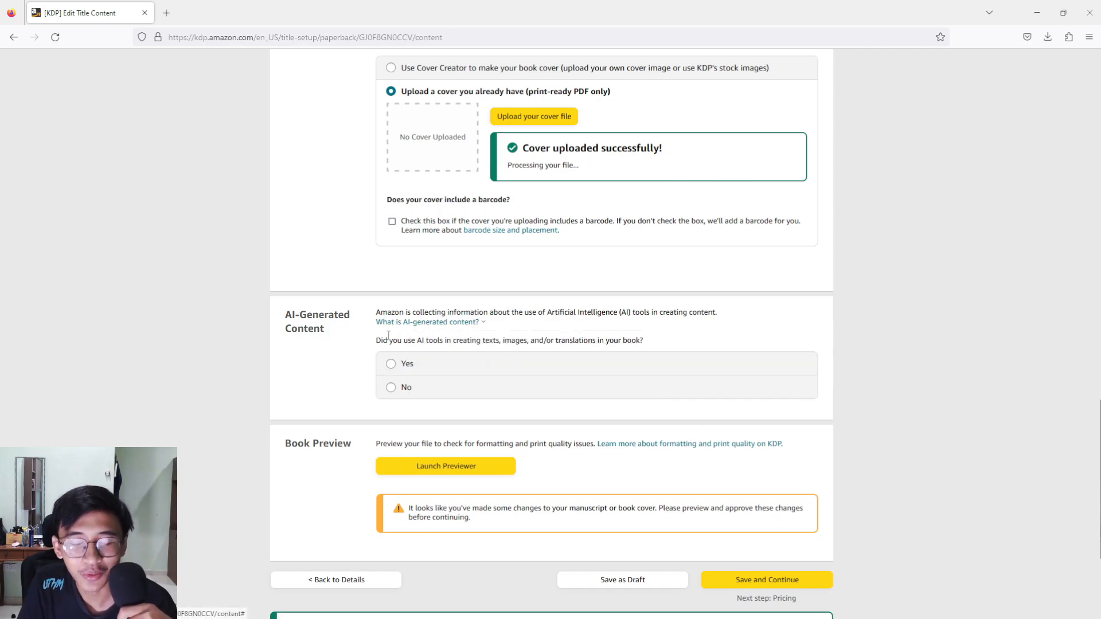
left_click(391, 363)
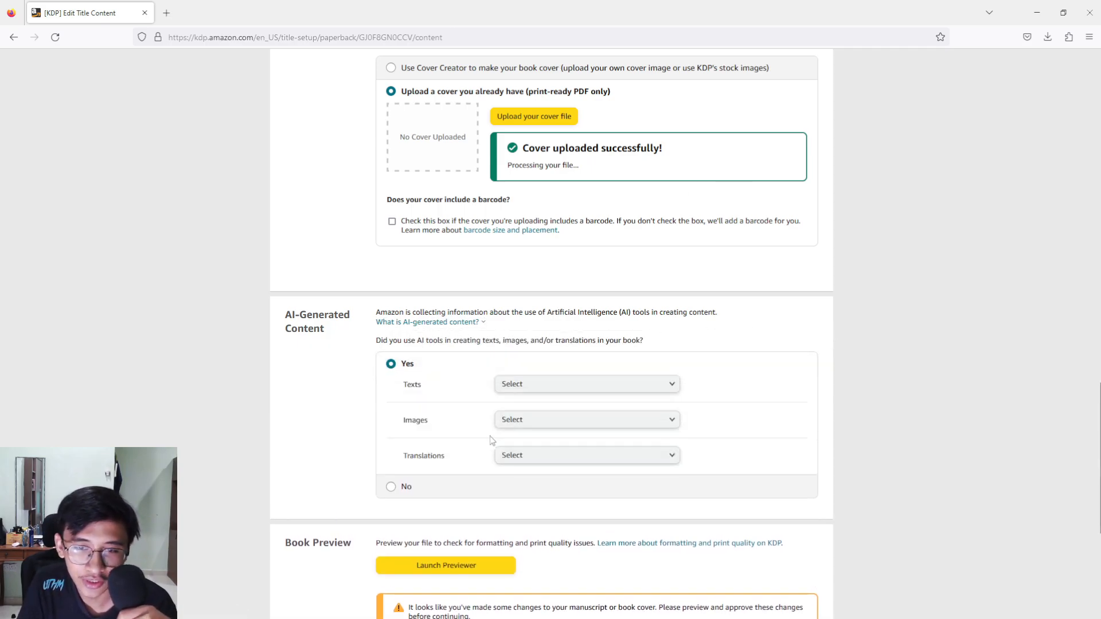
left_click(544, 389)
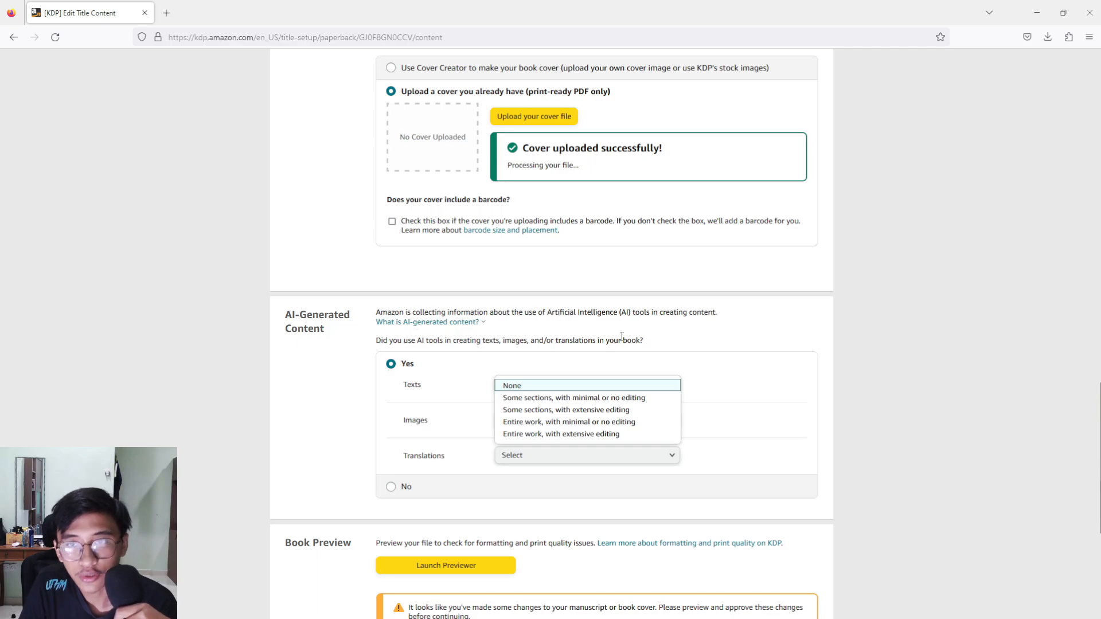
left_click(565, 387)
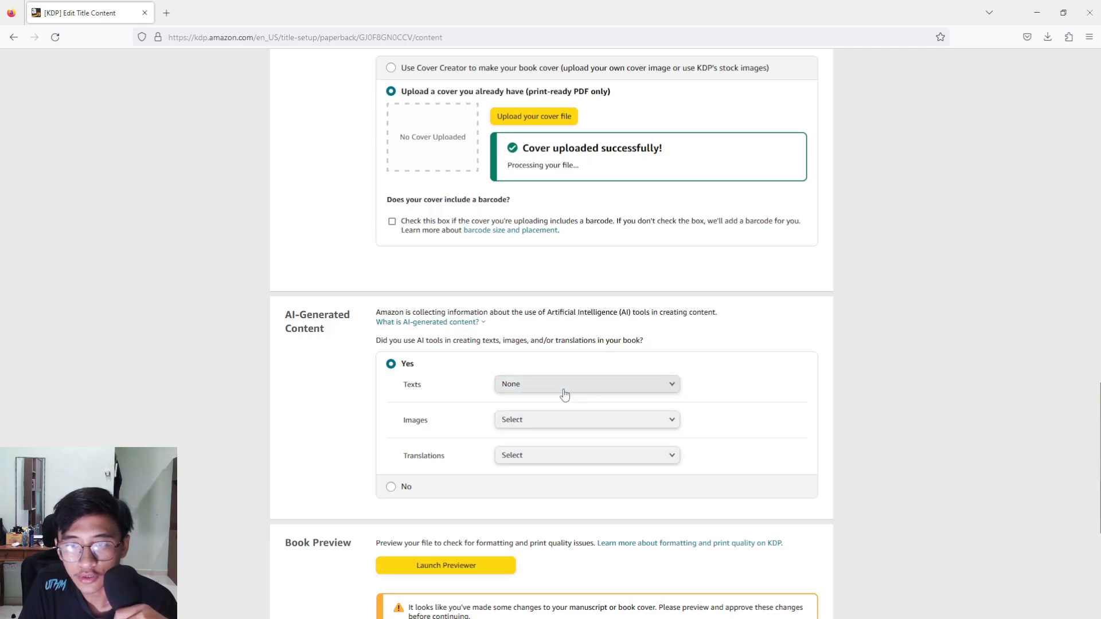
left_click(577, 424)
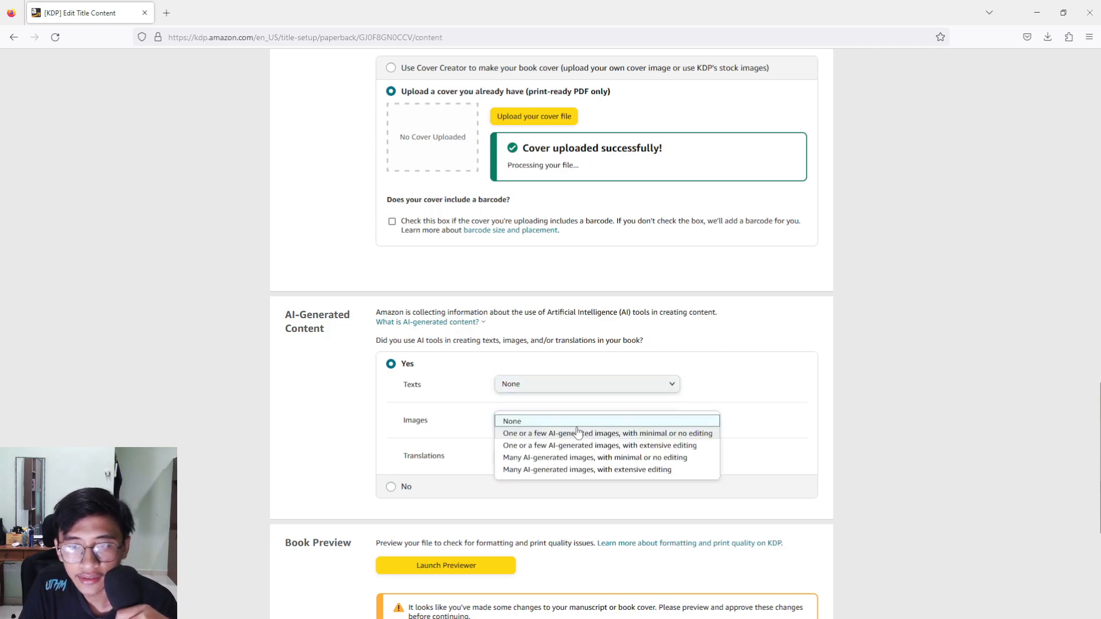
left_click(626, 459)
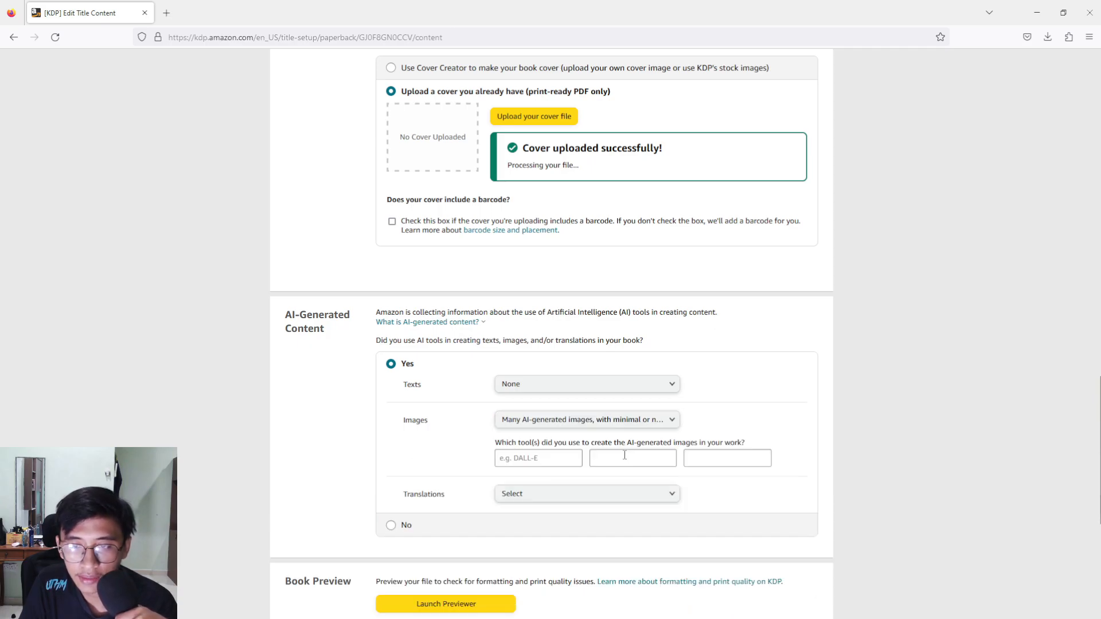
Enter "midjourney" as the tool used for the AI-generated images and set Translations to None.
left_click(538, 461)
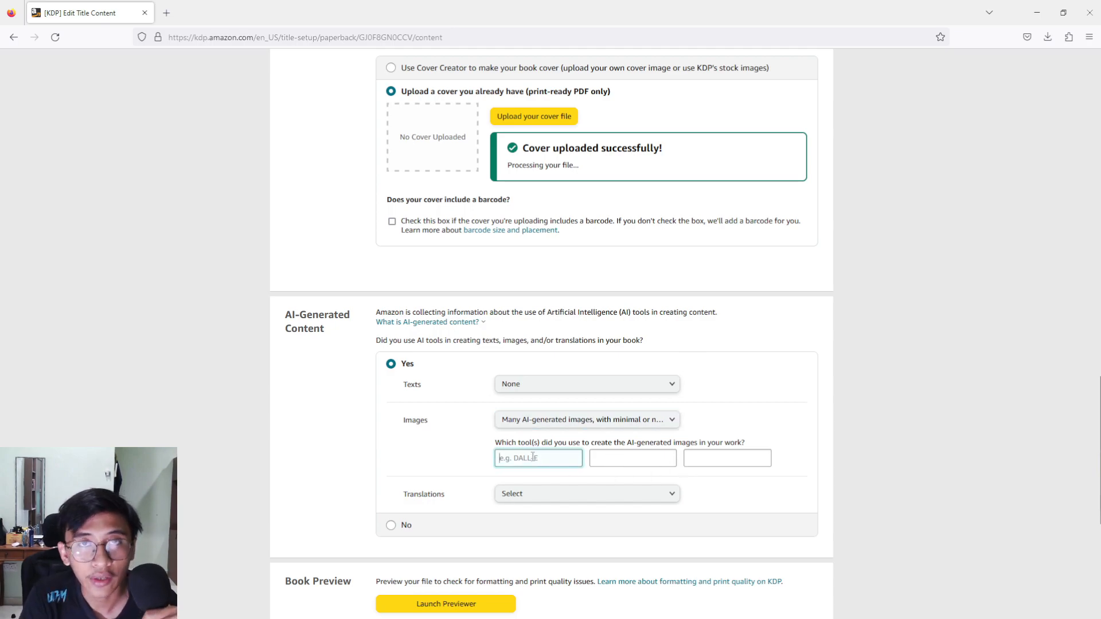
type("mid")
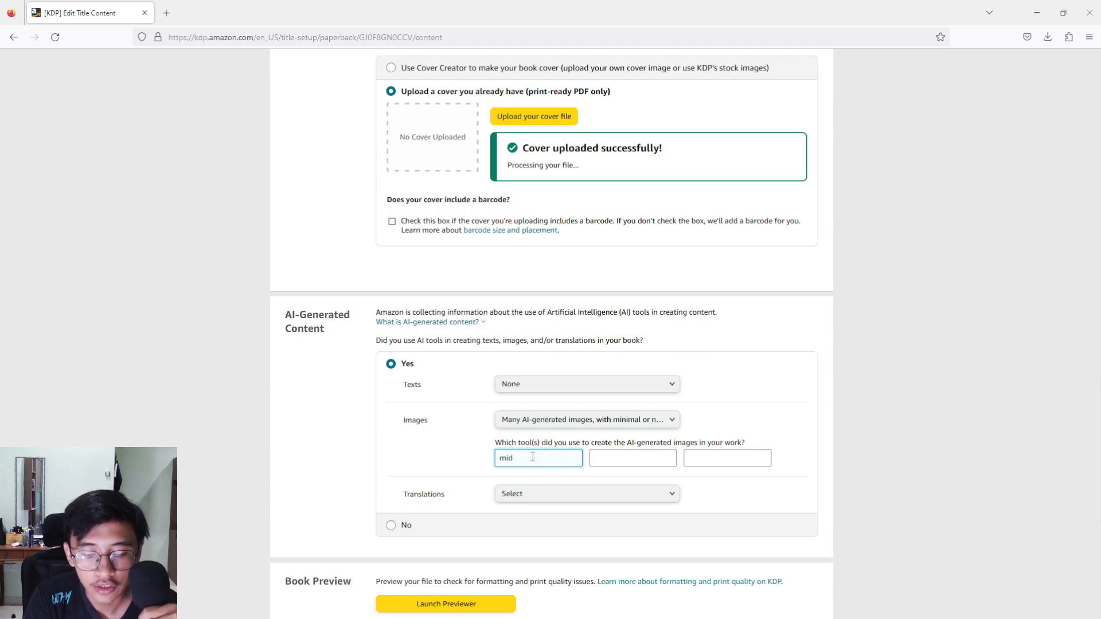
type("journ")
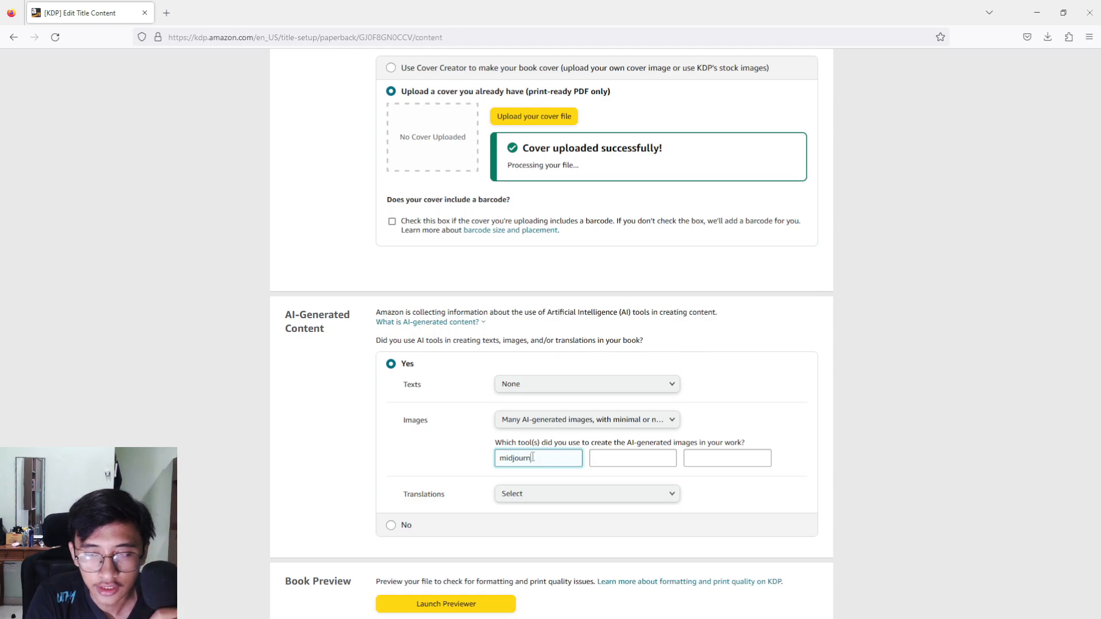
left_click(542, 494)
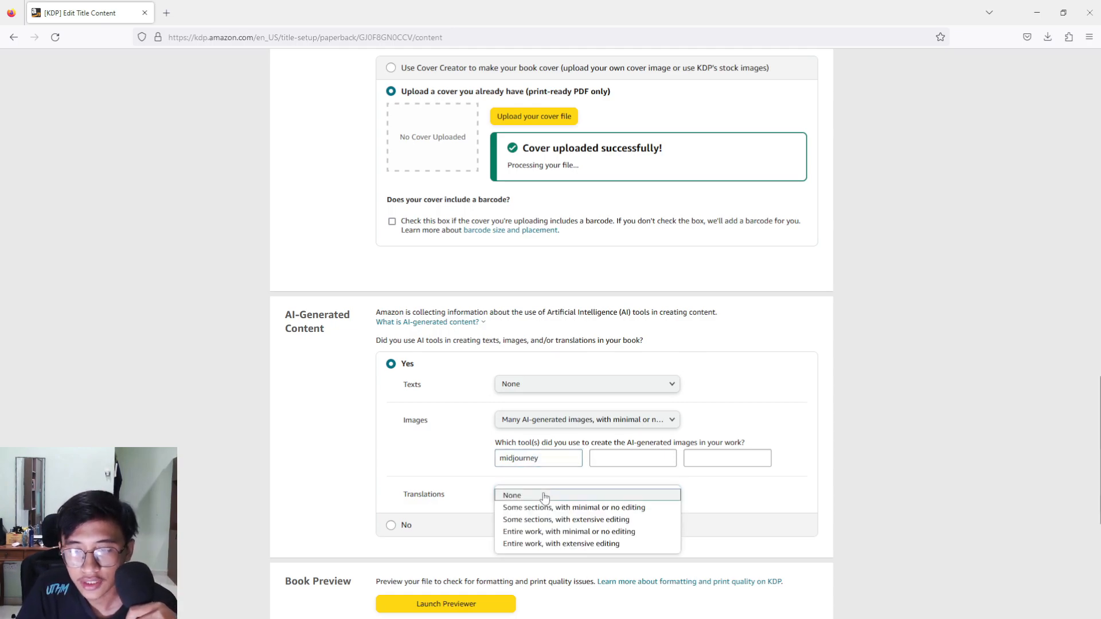
left_click(543, 496)
Launch the print previewer for the uploaded manuscript and cover from the Book Preview section.
scroll(763, 484, "down", 1)
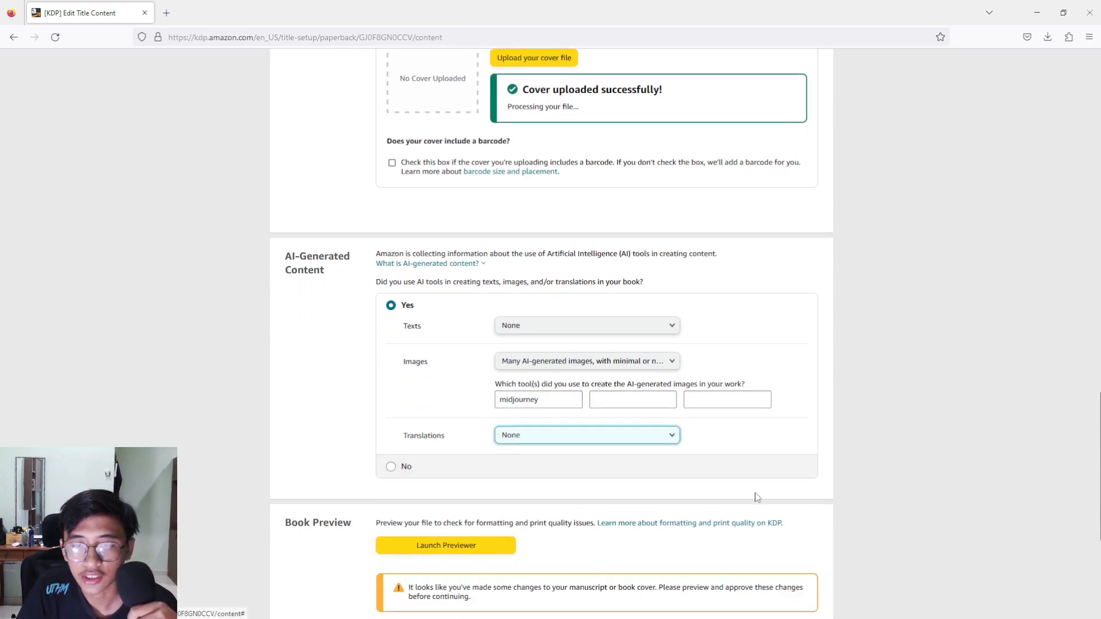
scroll(573, 425, "down", 2)
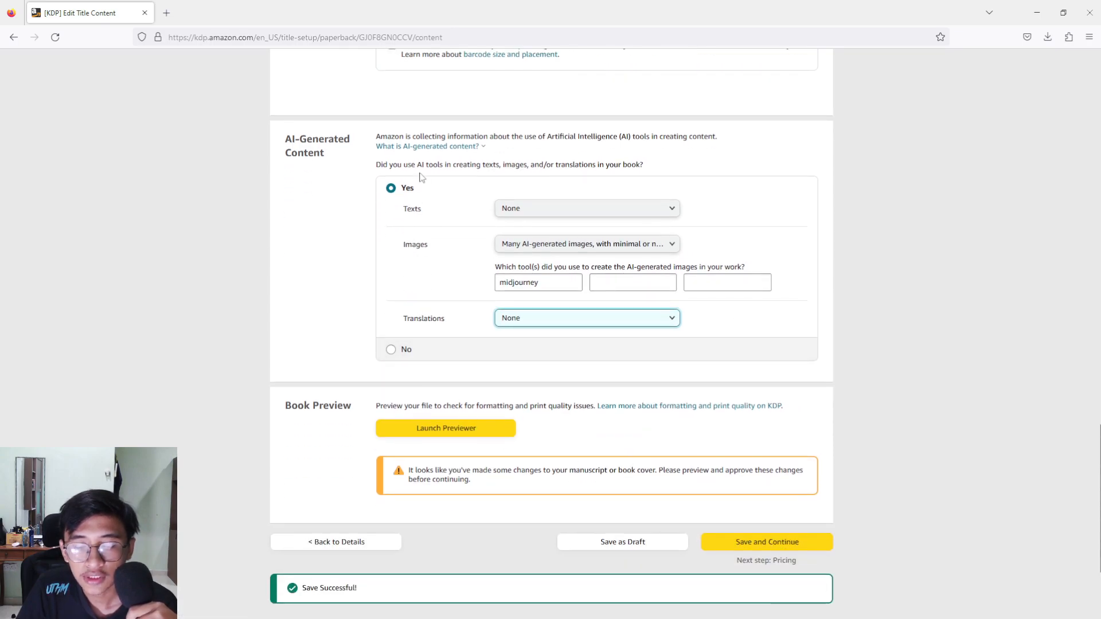
scroll(423, 255, "down", 2)
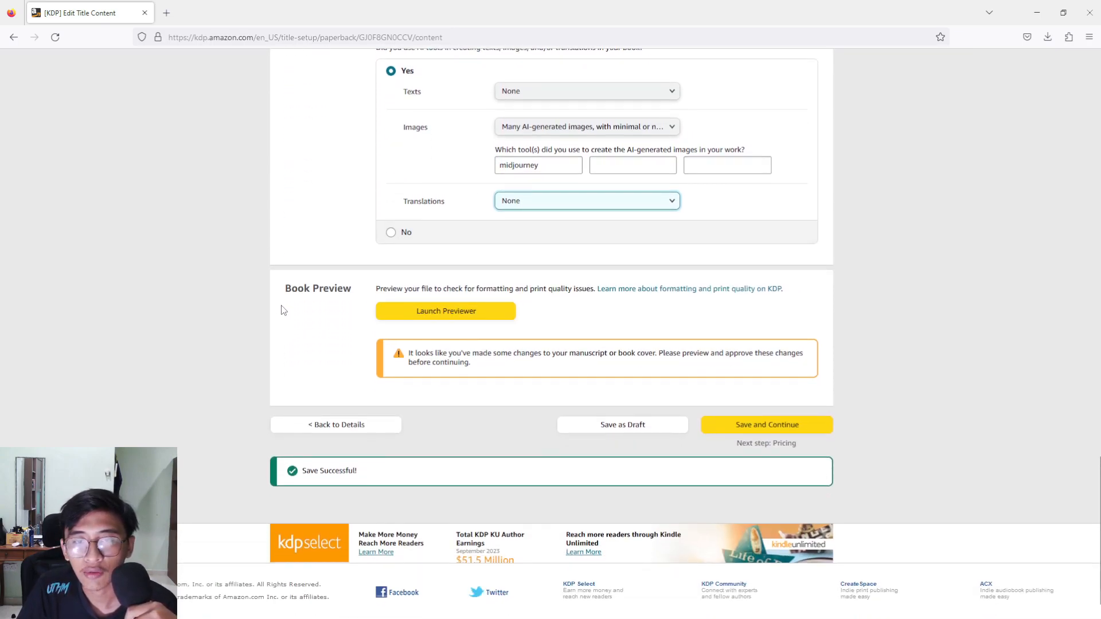
left_click_drag(285, 289, 352, 290)
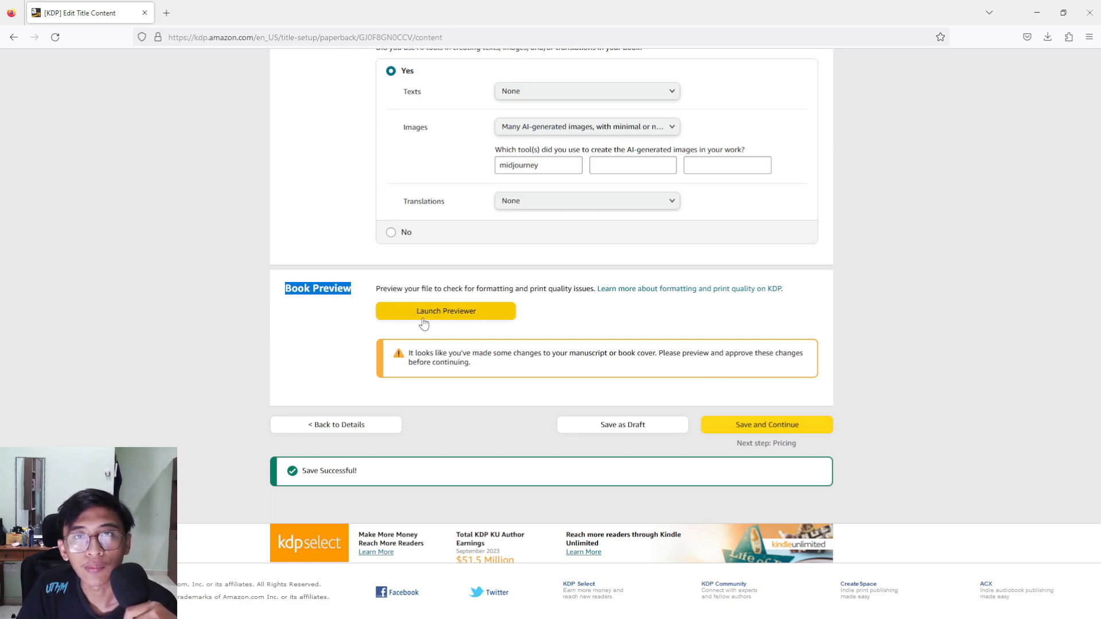
left_click(453, 314)
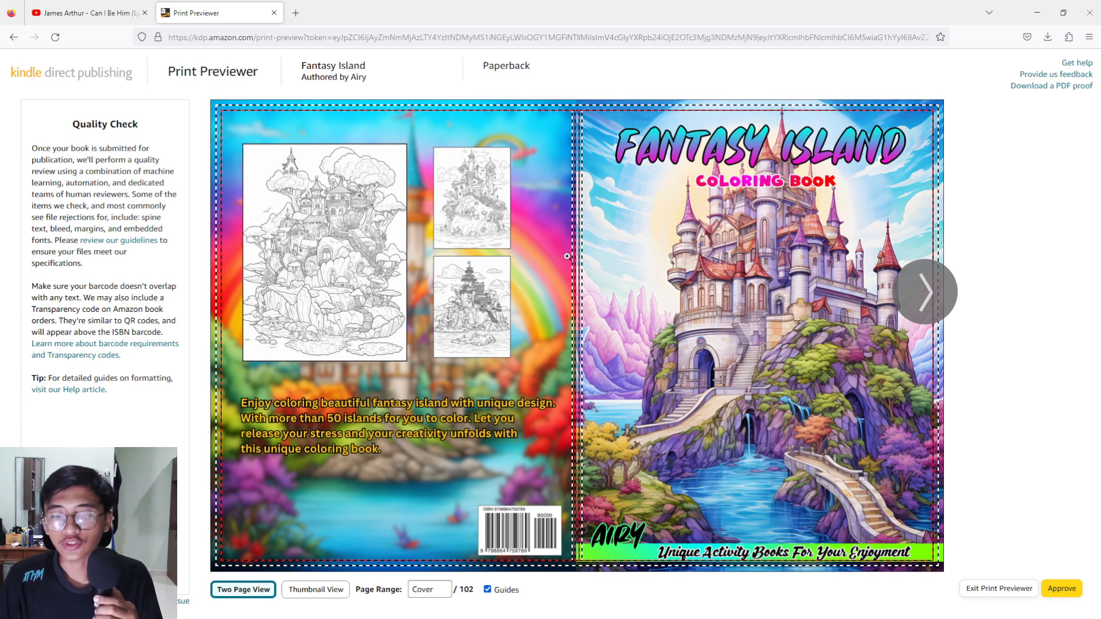
Page through the print preview from the cover to pages 6-7 and approve the book.
left_click(929, 294)
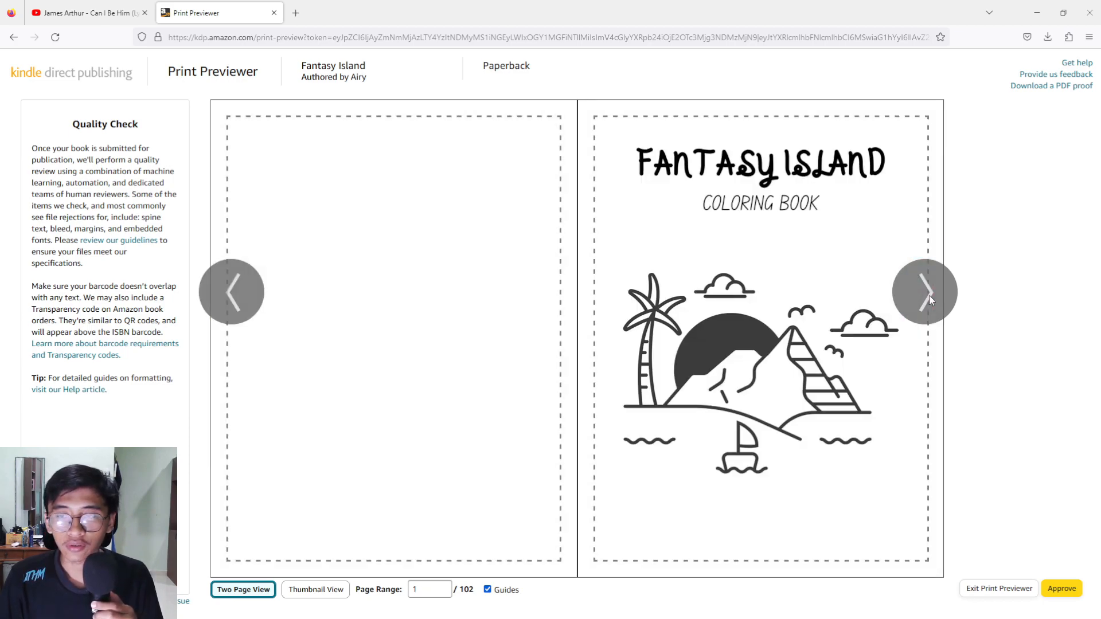
left_click(929, 295)
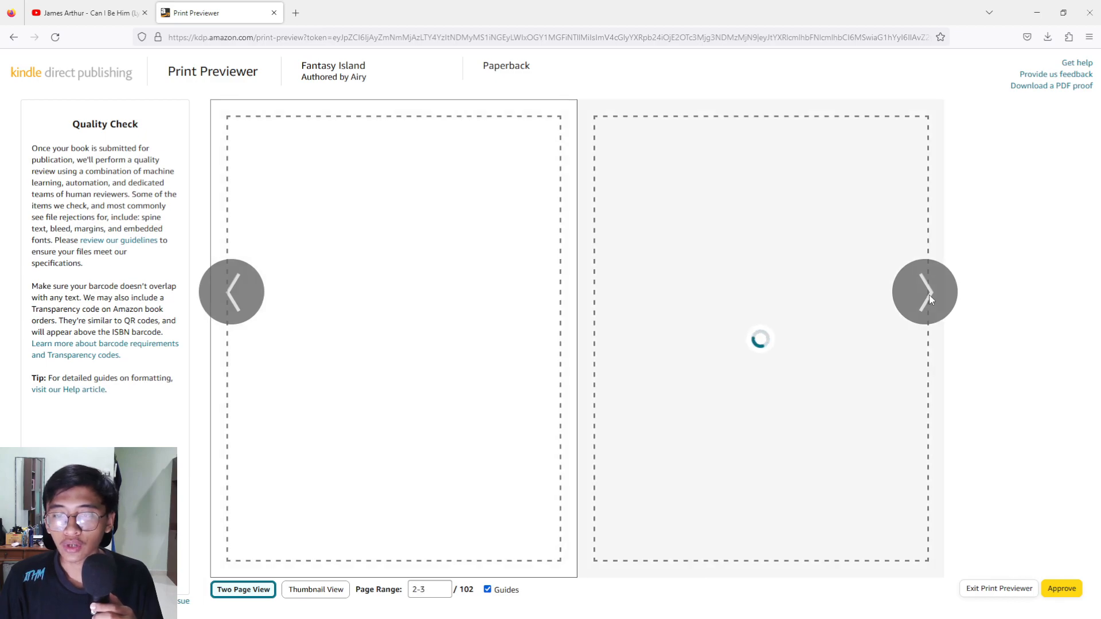
left_click(929, 295)
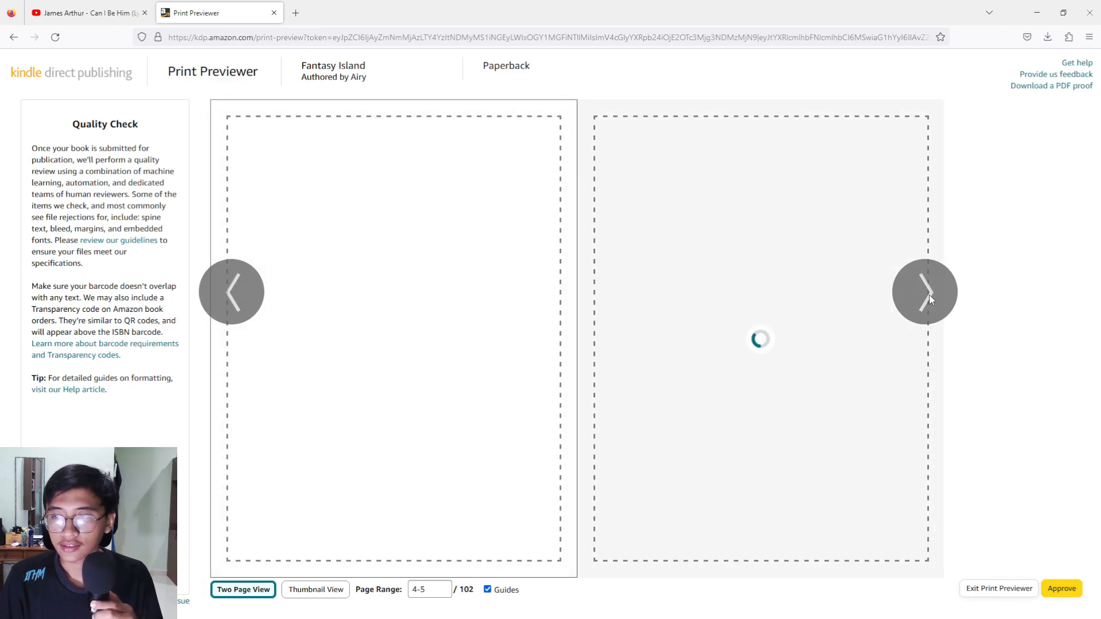
left_click(929, 294)
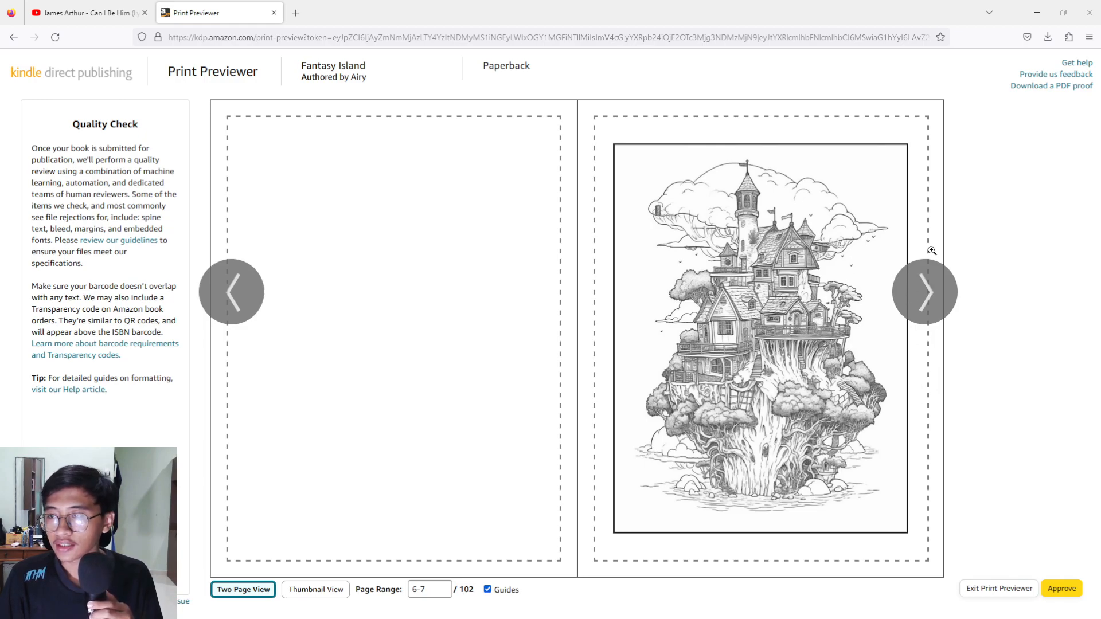
left_click(1066, 593)
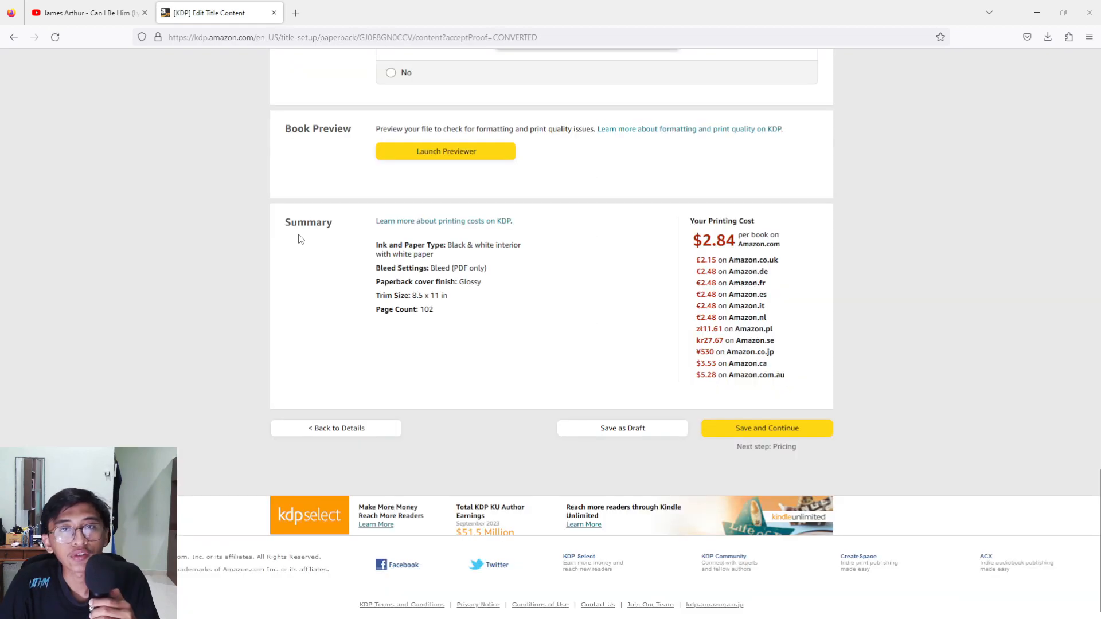
Review the printing cost summary and return to the paperback details, saving the unsaved content changes.
left_click_drag(287, 224, 352, 230)
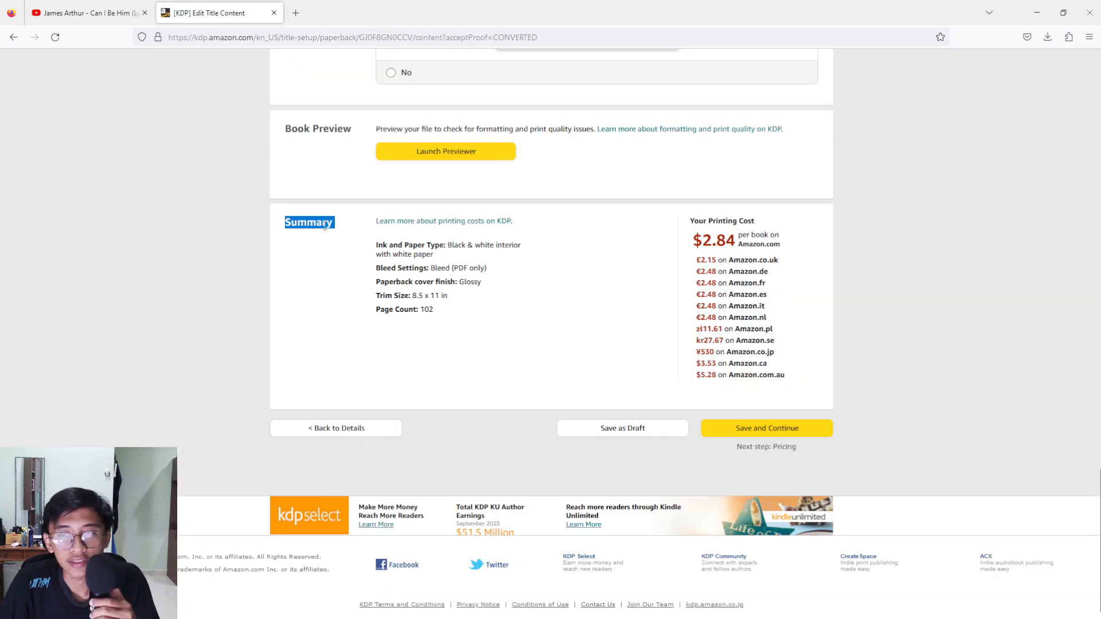
left_click_drag(693, 219, 694, 243)
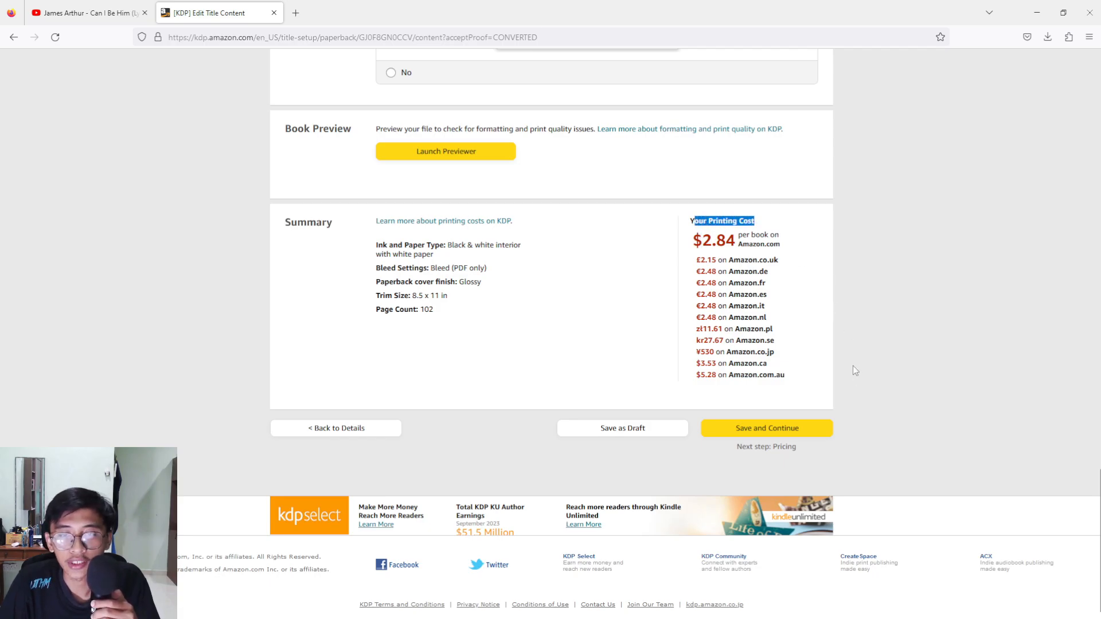
scroll(824, 350, "up", 20)
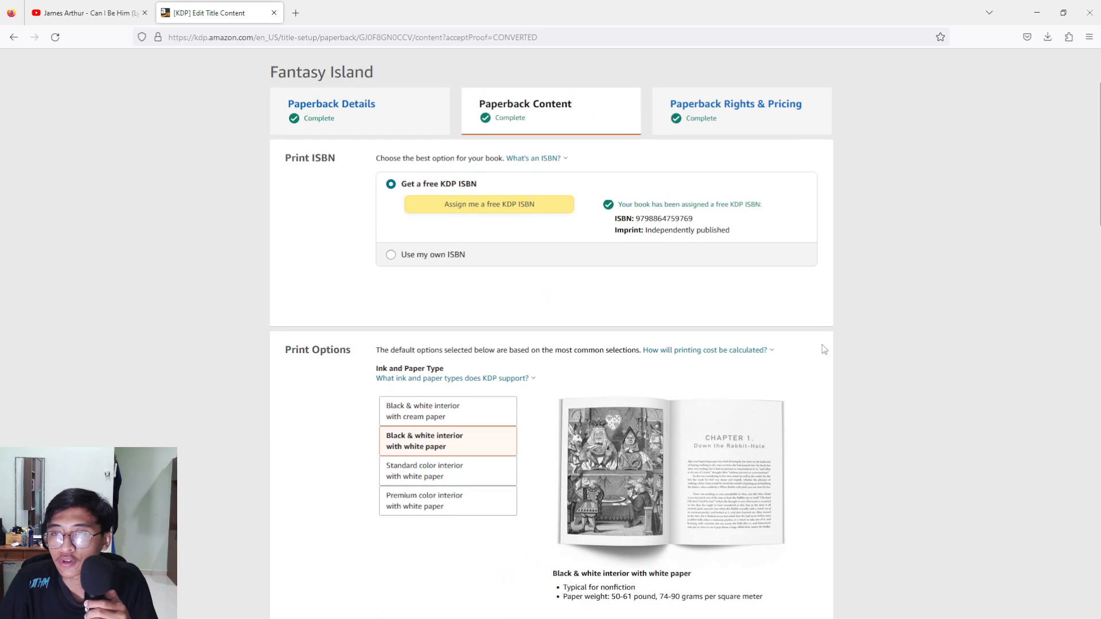
left_click(321, 110)
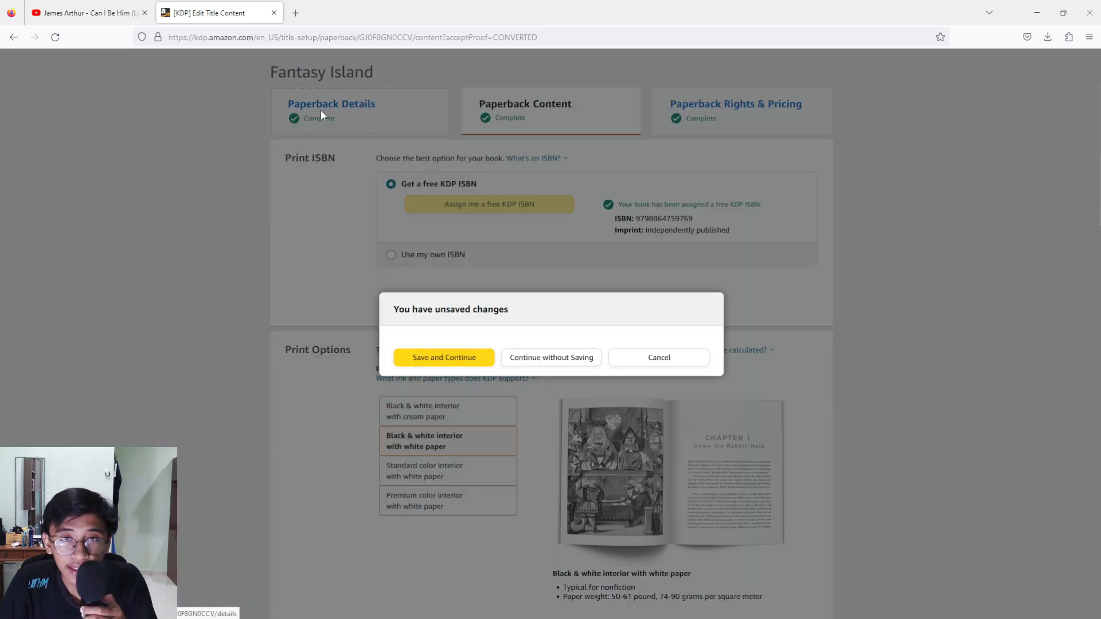
left_click(469, 359)
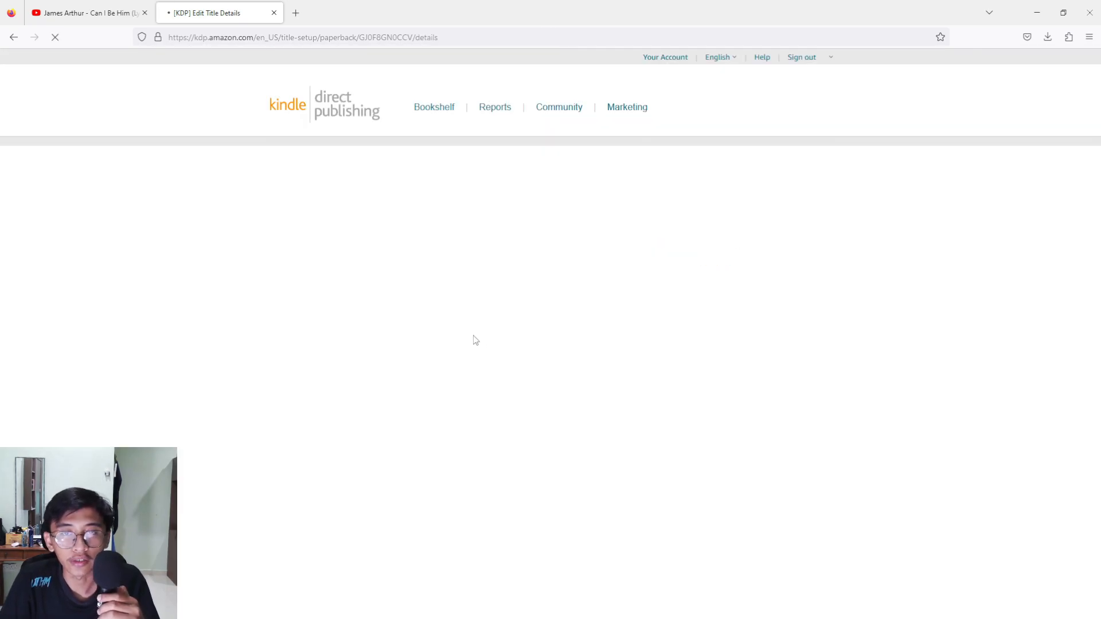
Remove "harry potter" from the seventh keyword field so it reads "mythical, castle, magical, mystique", and save the details as a draft.
scroll(475, 330, "down", 15)
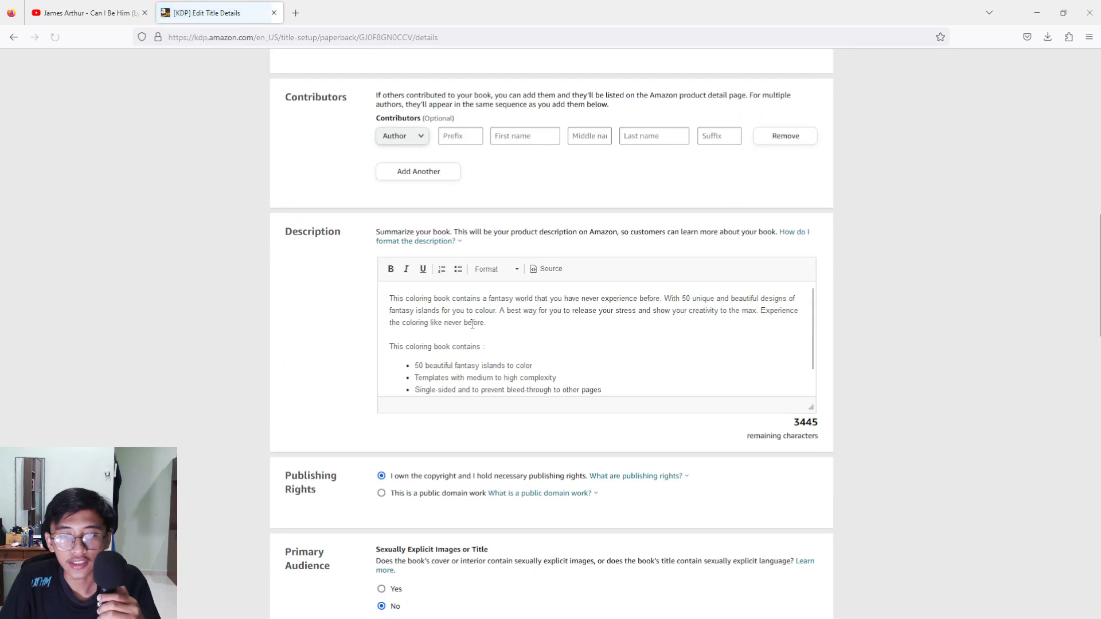
scroll(475, 329, "down", 6)
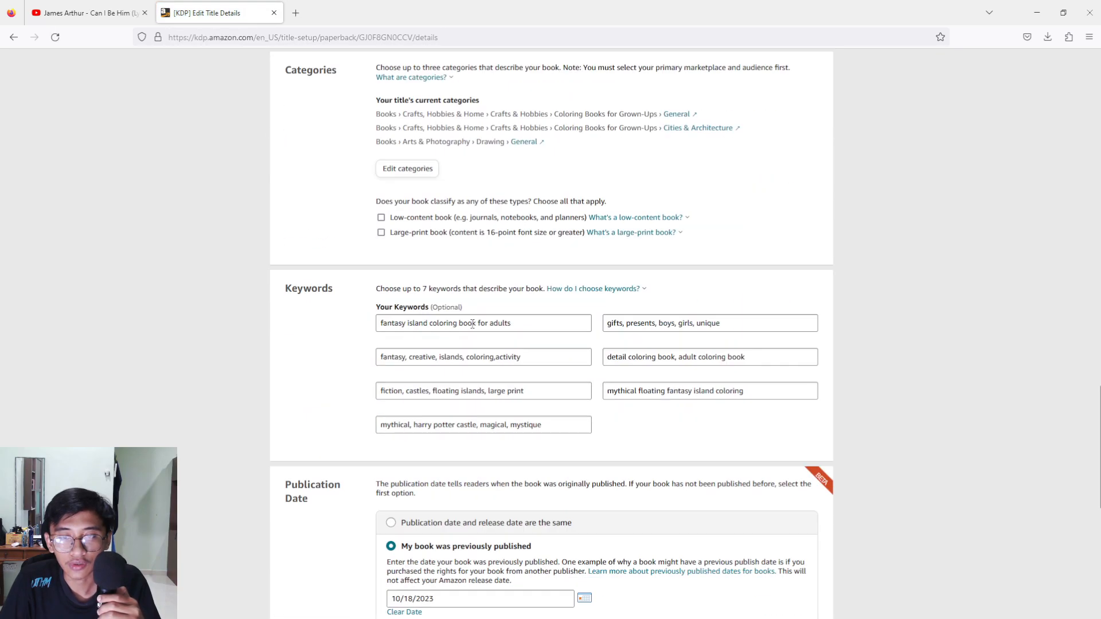
scroll(363, 341, "down", 1)
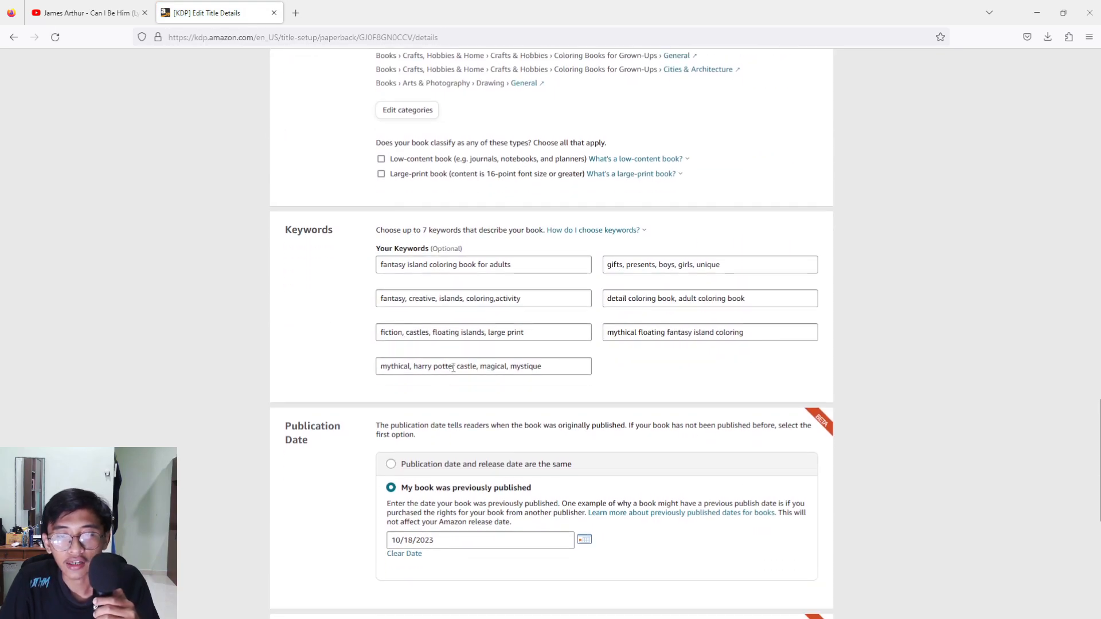
left_click(456, 367)
left_click_drag(456, 367, 412, 366)
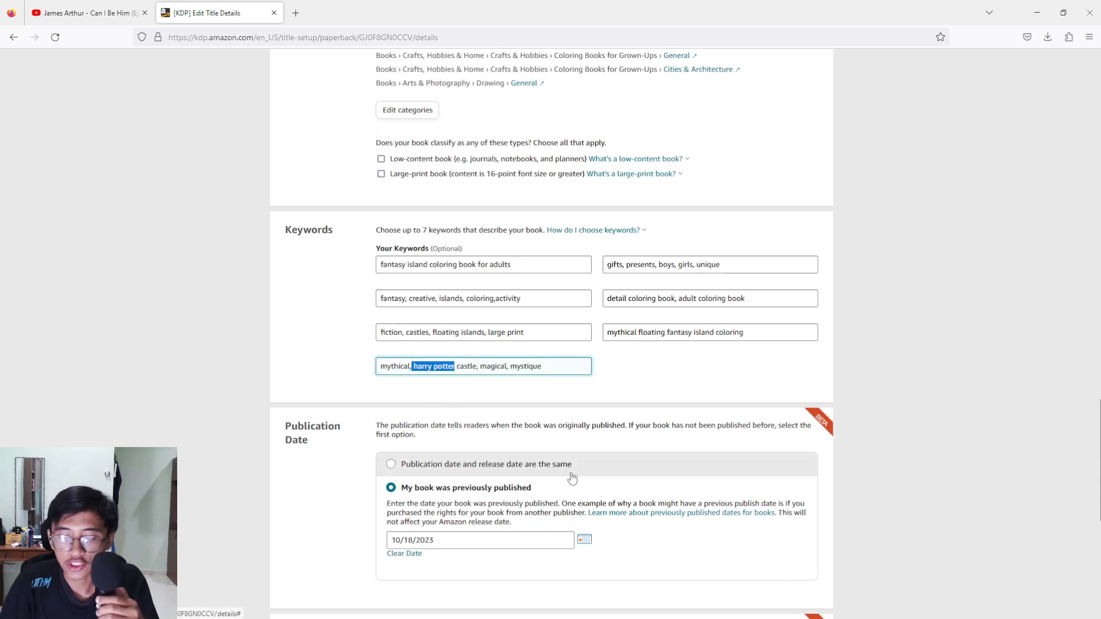
key("BackSpace")
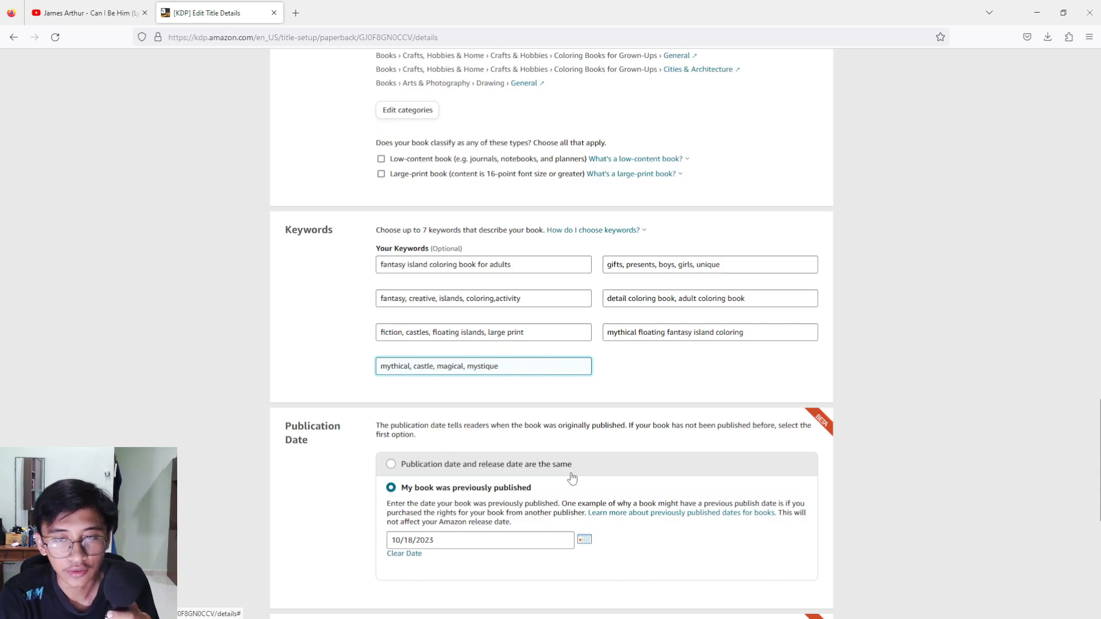
scroll(626, 428, "down", 5)
left_click(627, 427)
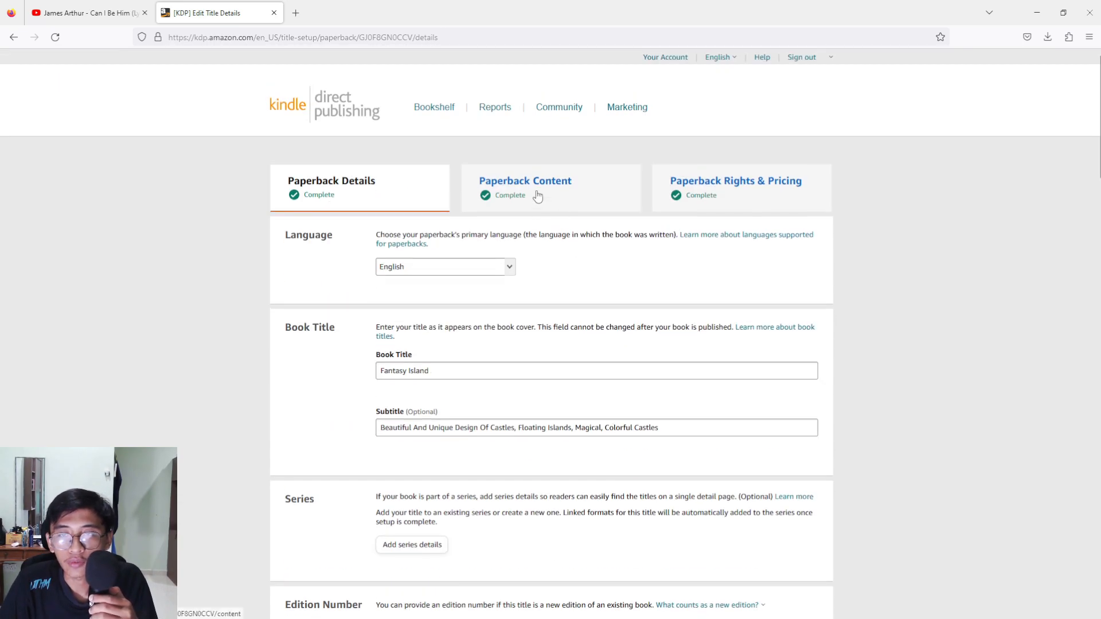
Return to the Fantasy Island paperback content page and save it, continuing to the rights and pricing page.
left_click(535, 191)
left_click(450, 364)
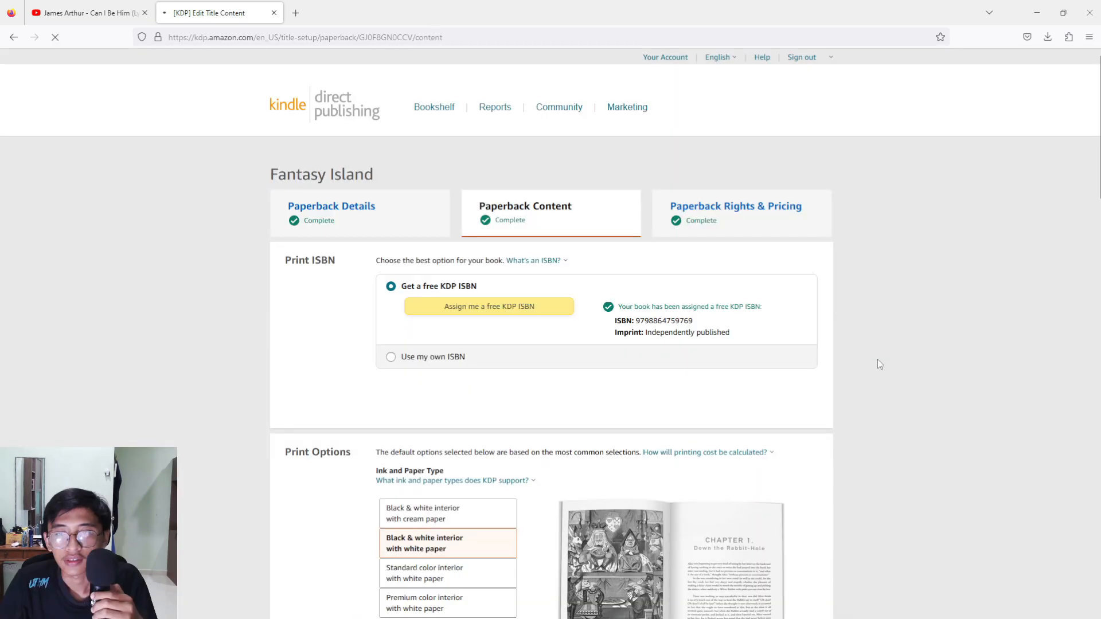
scroll(877, 359, "down", 20)
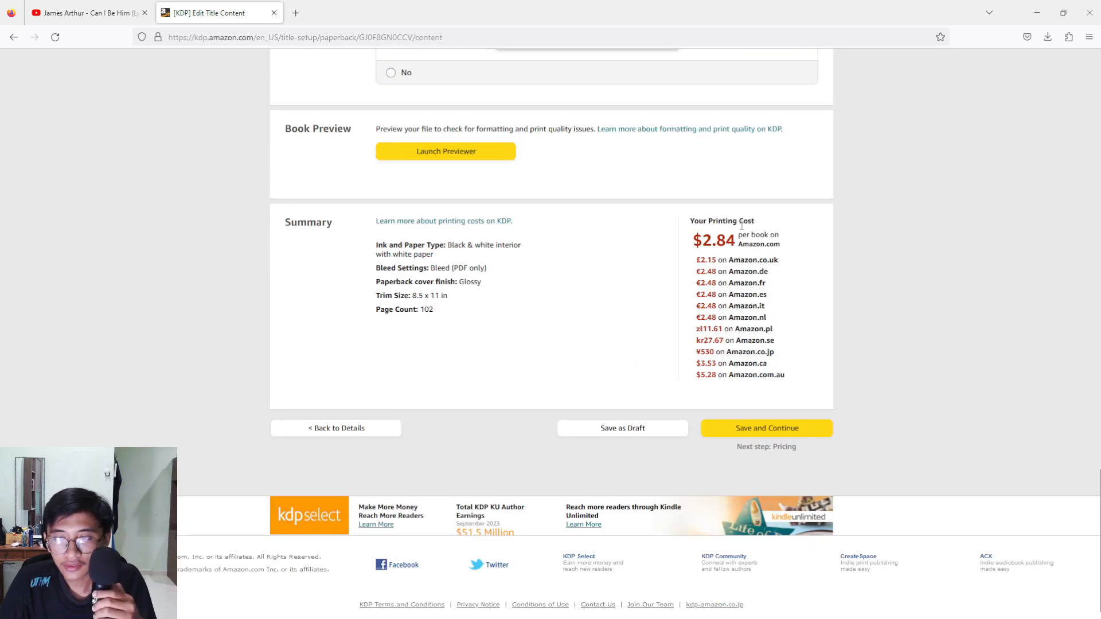
left_click(755, 428)
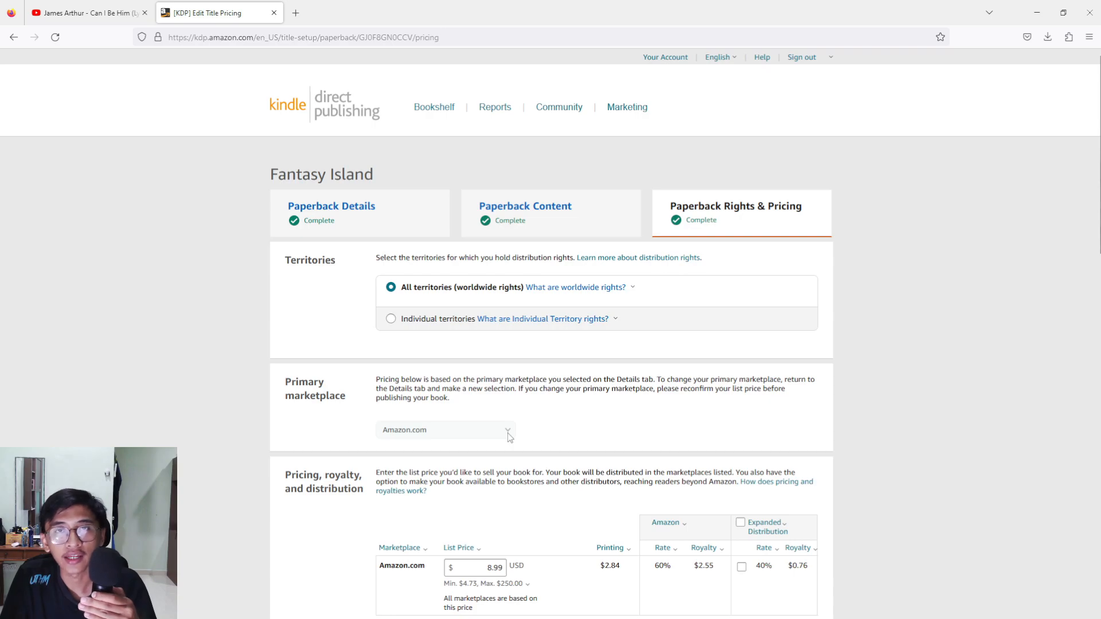
Review the territories, marketplace list prices and royalties, the terms and conditions, and the book proof request option.
scroll(501, 416, "down", 2)
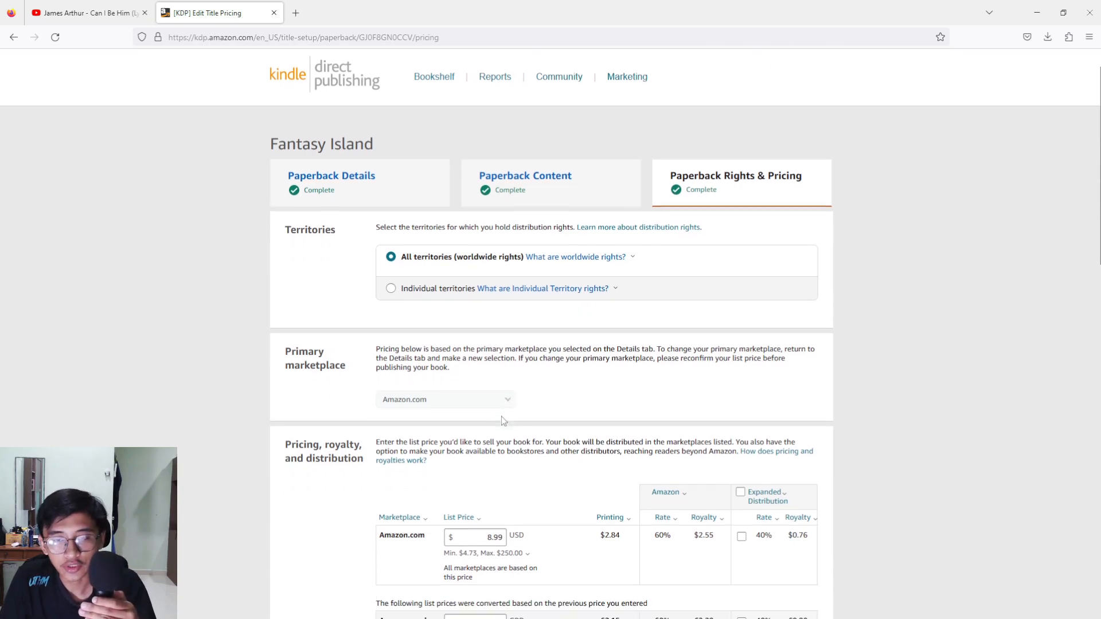
scroll(418, 324, "down", 3)
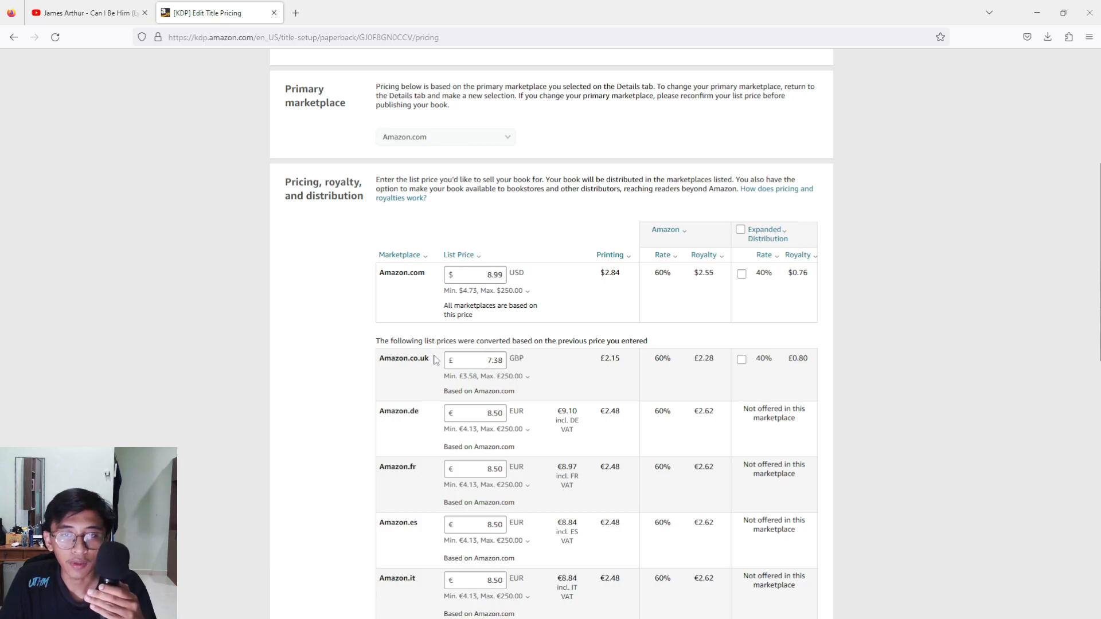
scroll(413, 339, "down", 4)
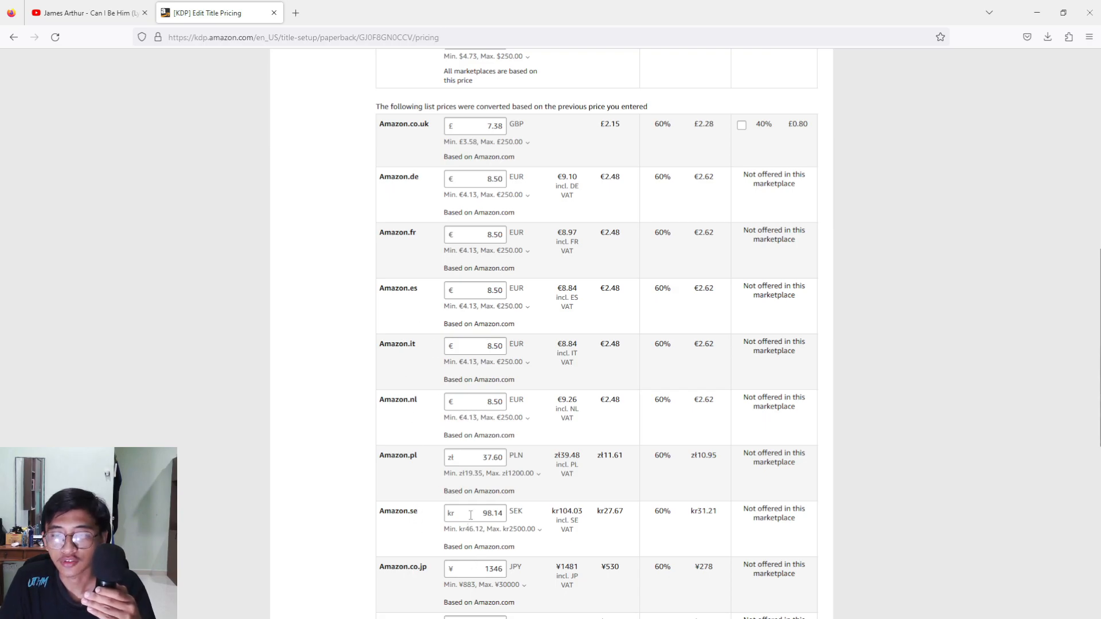
scroll(638, 338, "up", 3)
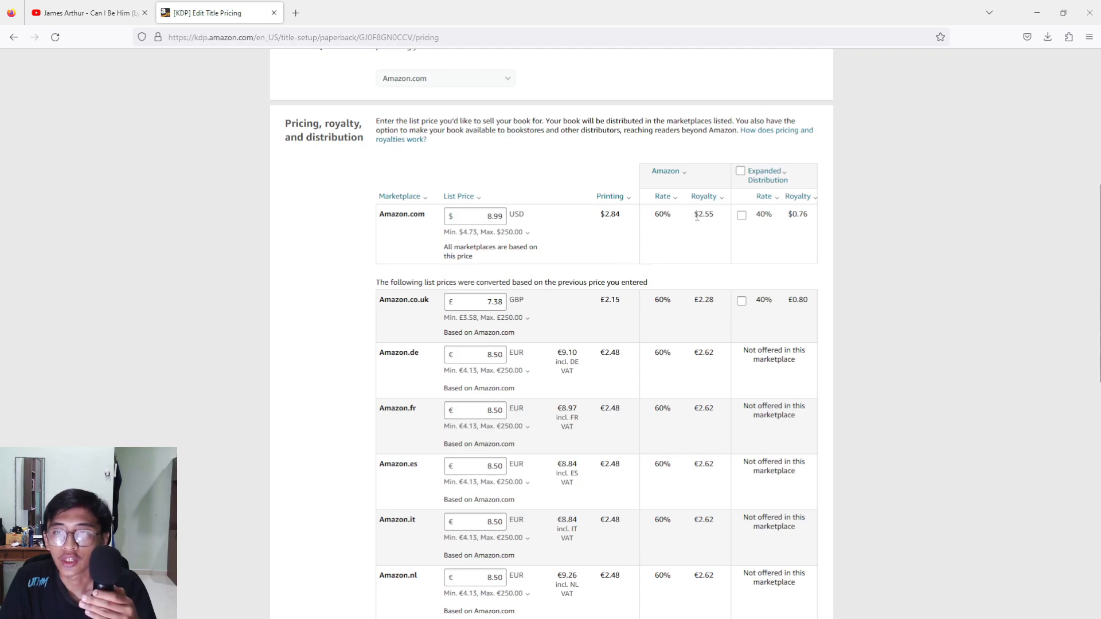
left_click_drag(697, 213, 712, 213)
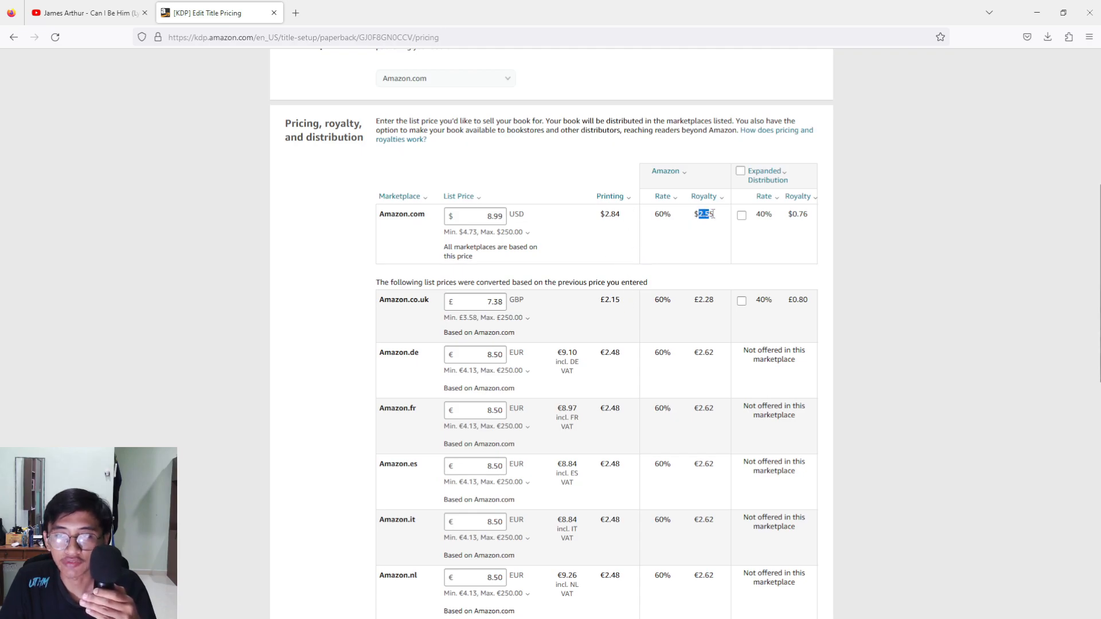
left_click(700, 214)
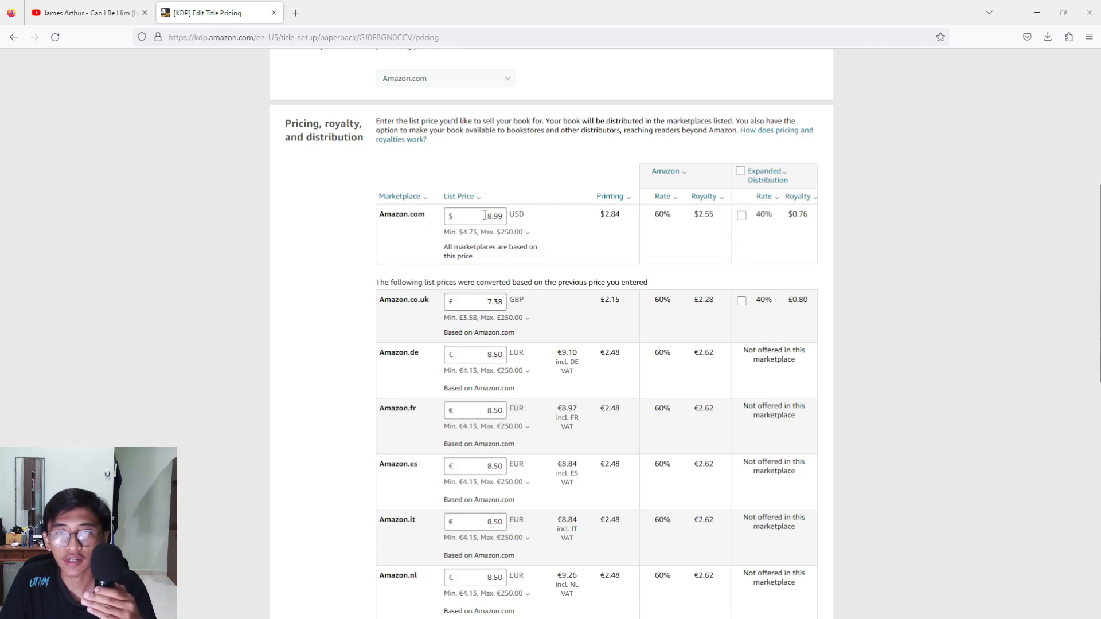
left_click_drag(698, 214, 704, 214)
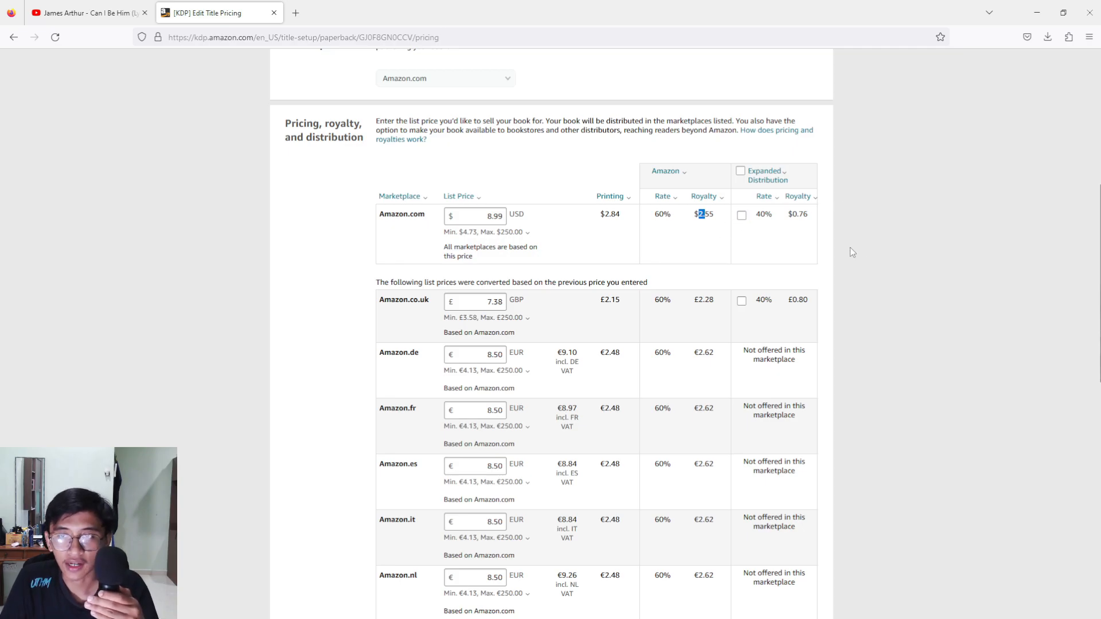
scroll(865, 246, "down", 8)
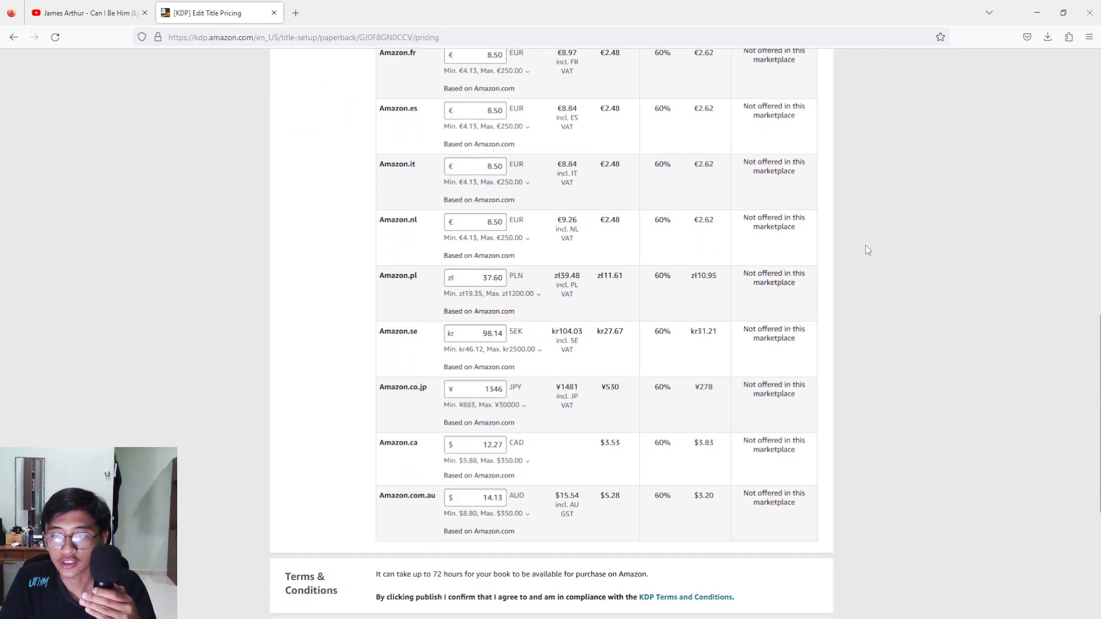
scroll(865, 246, "down", 3)
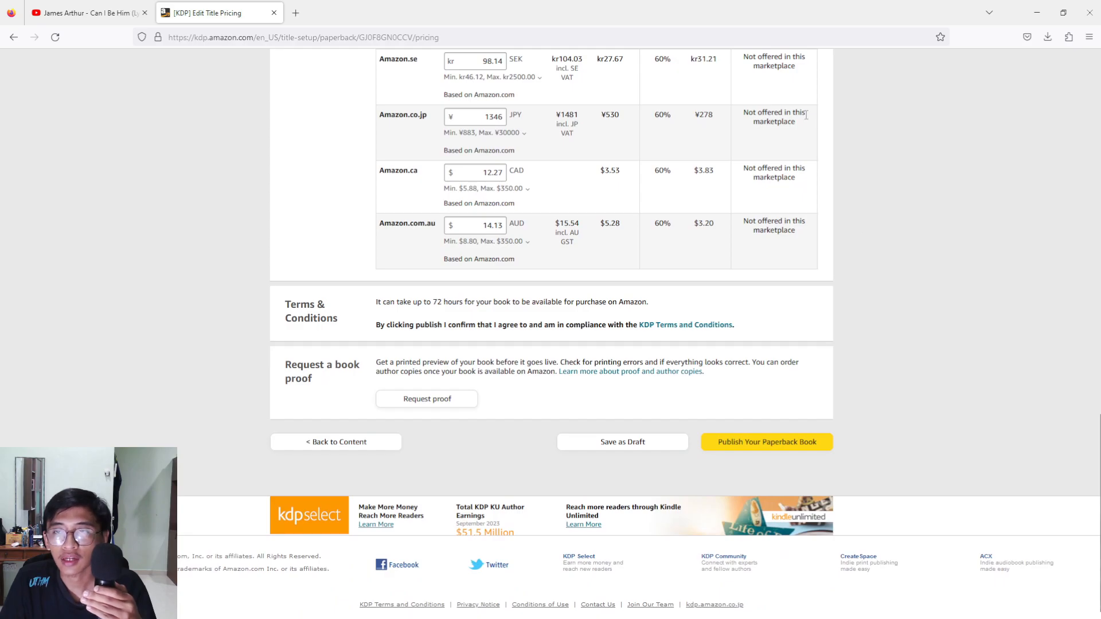
scroll(485, 276, "up", 7)
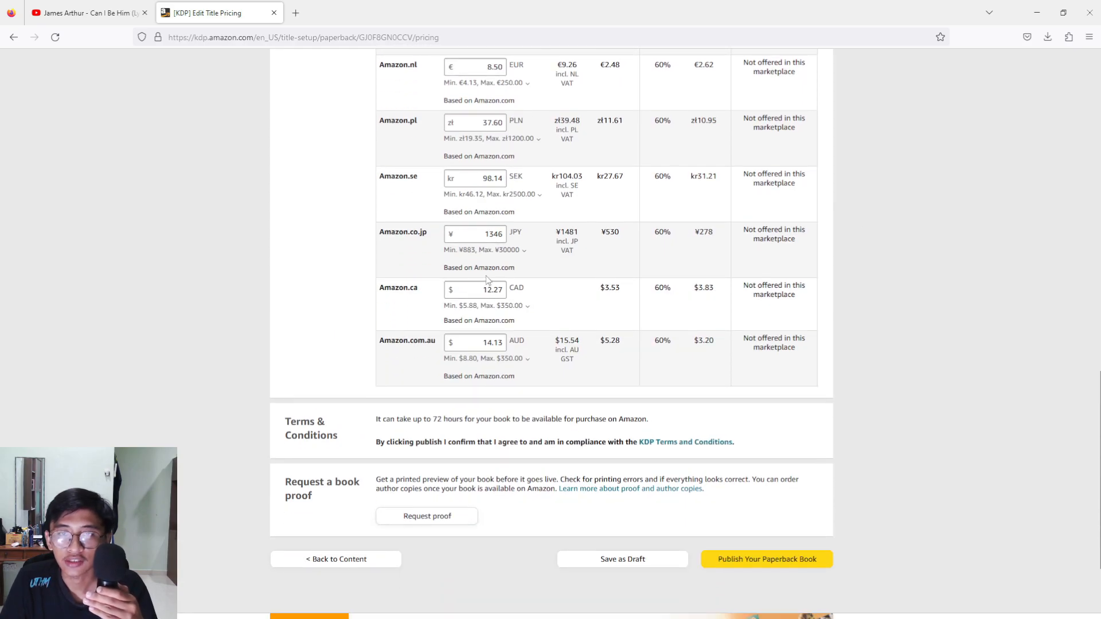
scroll(508, 289, "down", 7)
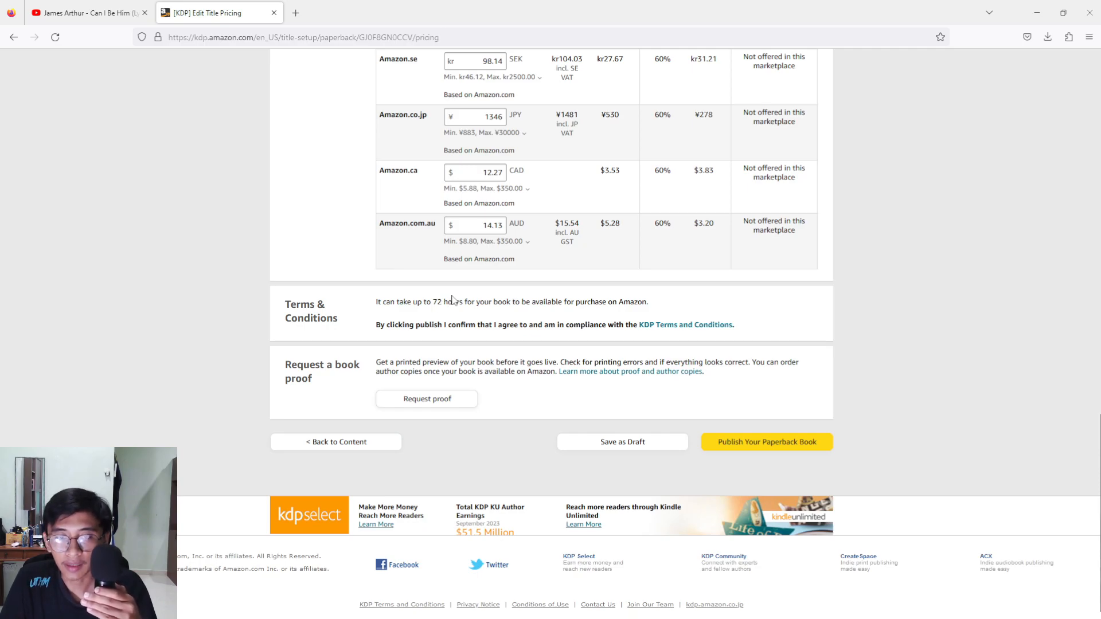
left_click_drag(287, 366, 355, 365)
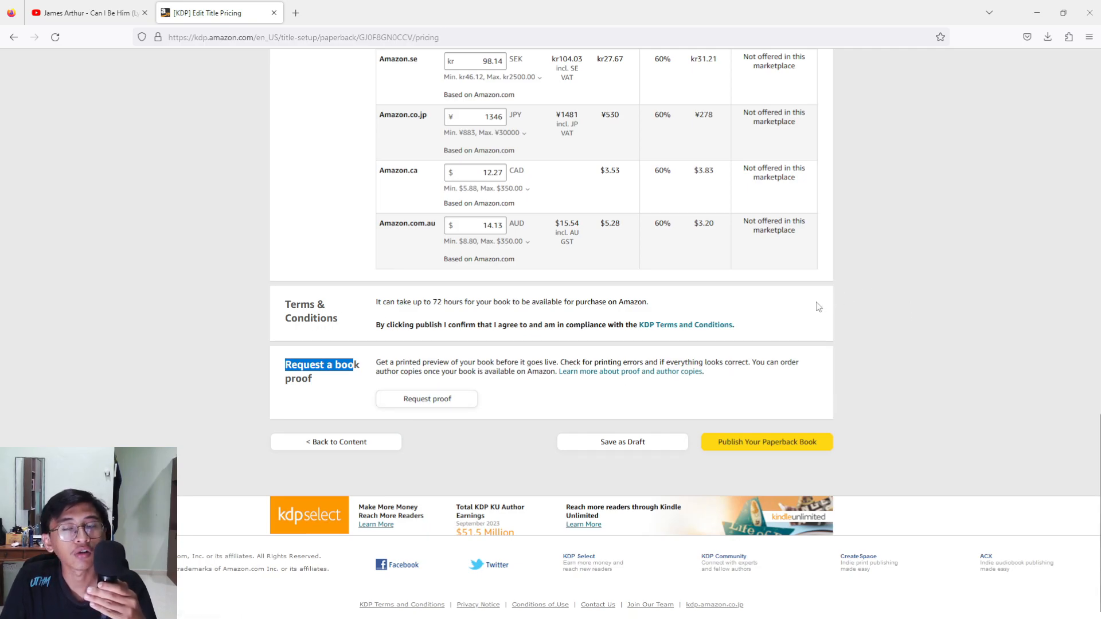
Publish the Fantasy Island paperback, dismiss the submission confirmation, and check the title statuses on the Bookshelf.
left_click(768, 447)
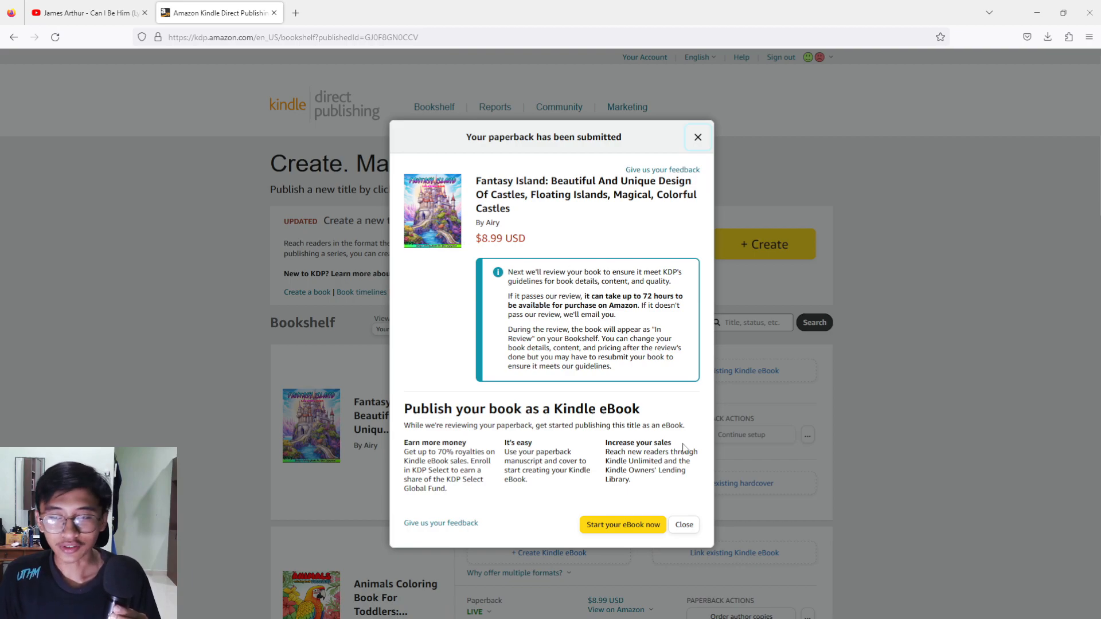
left_click(694, 524)
scroll(573, 447, "down", 2)
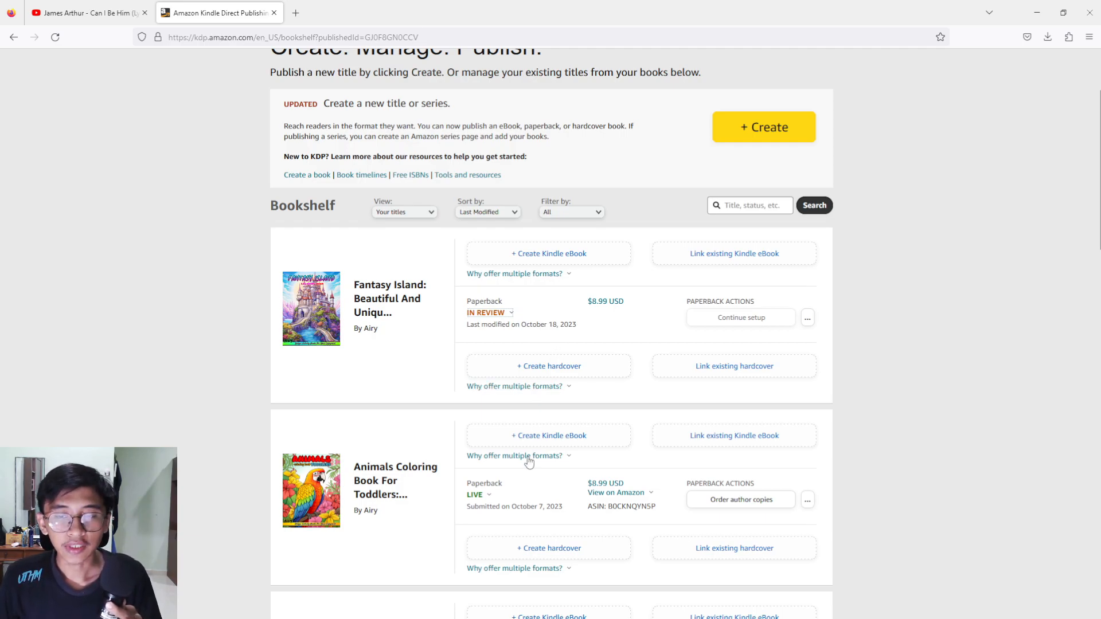
mouse_move(472, 500)
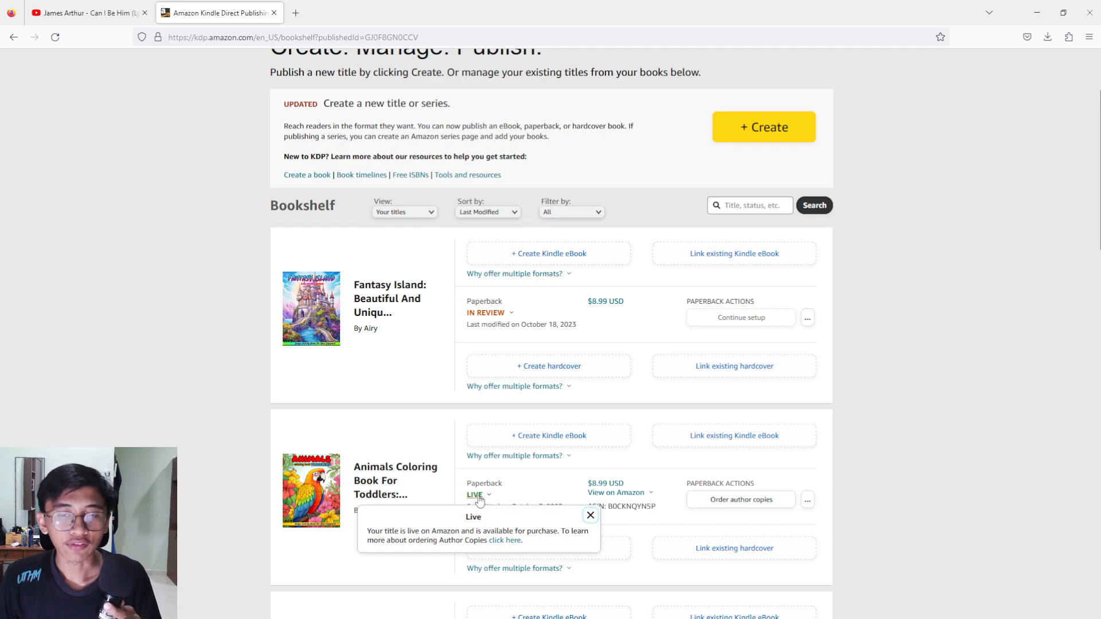